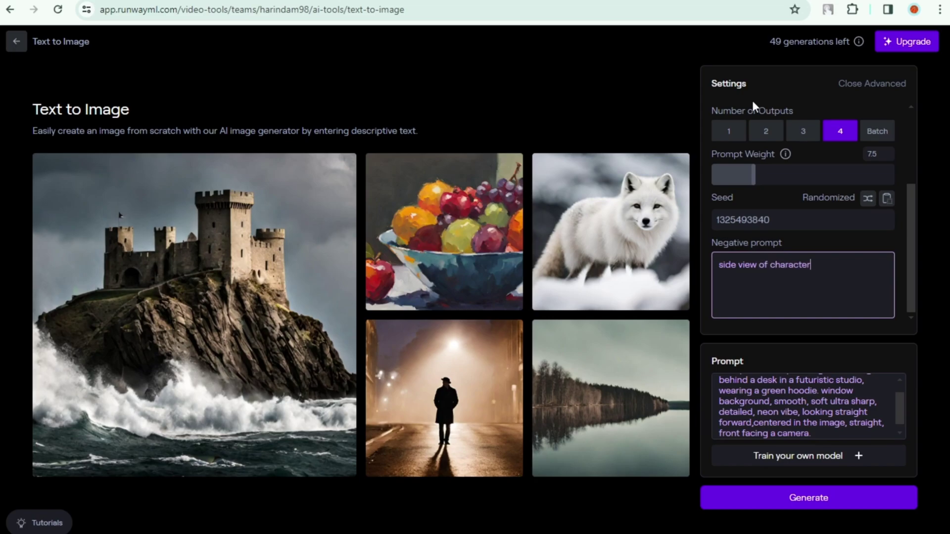
Step: Change the negative prompt to "side and back view of character" and generate sets of four anime widescreen images
click(737, 264)
text(and back)
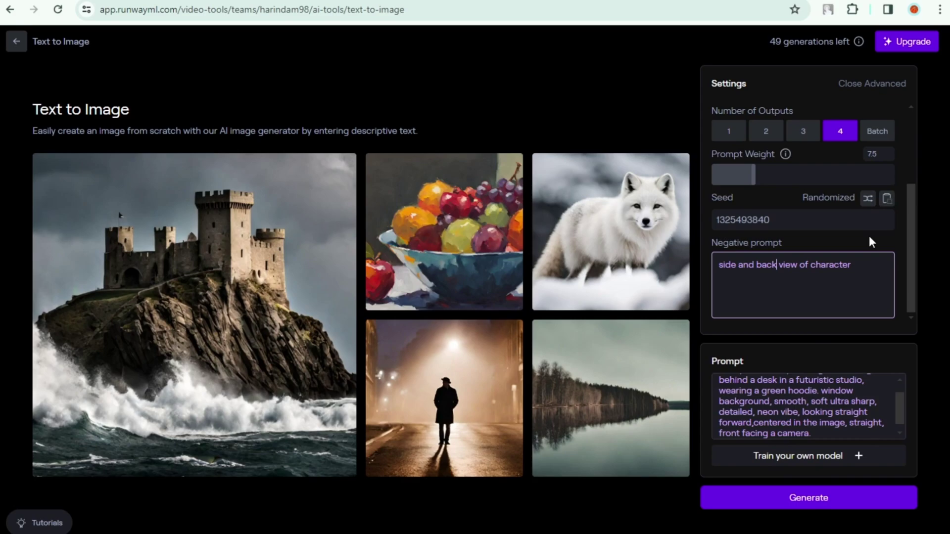
scroll(871, 241, up, 3)
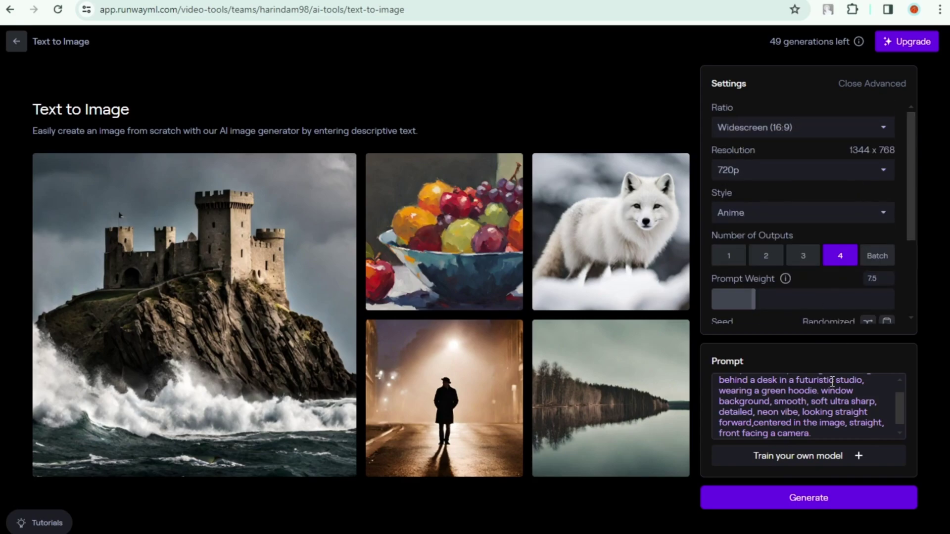
click(784, 504)
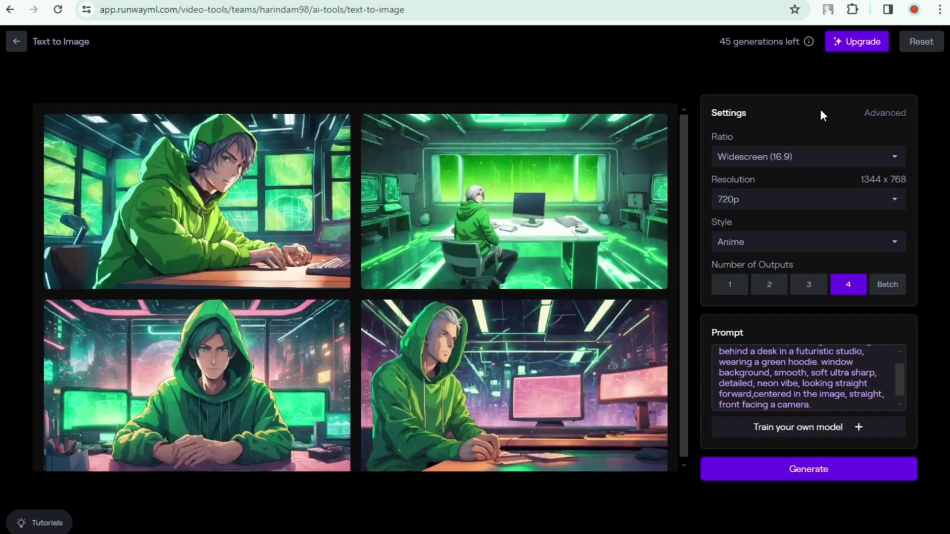
click(876, 286)
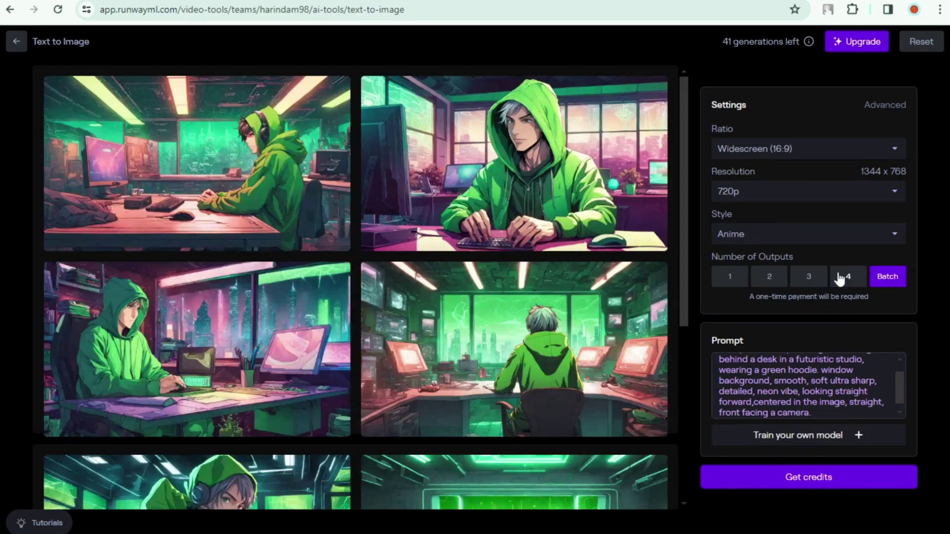
click(847, 277)
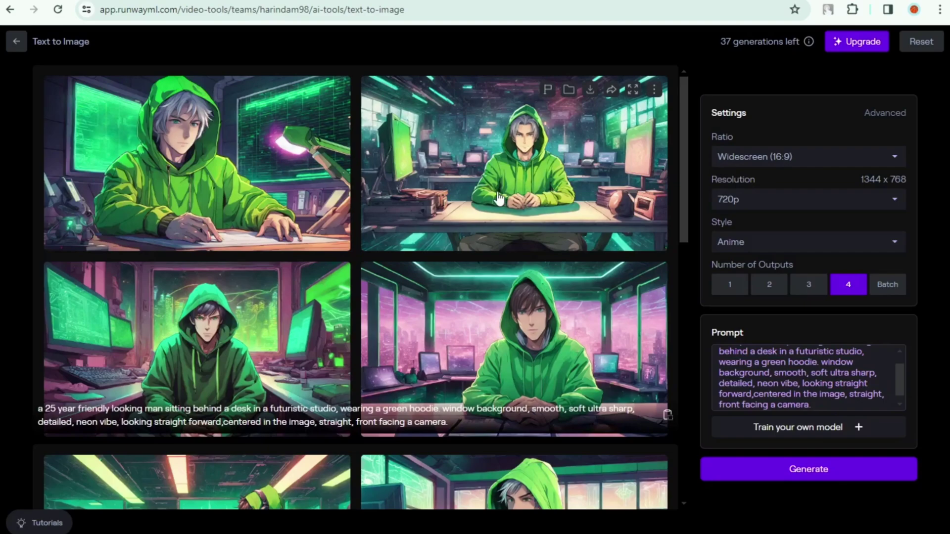
Step: Open the generated image of the centered, front-facing man with hands folded on the desk in the Image to Image tool
click(656, 91)
mouse_move(675, 117)
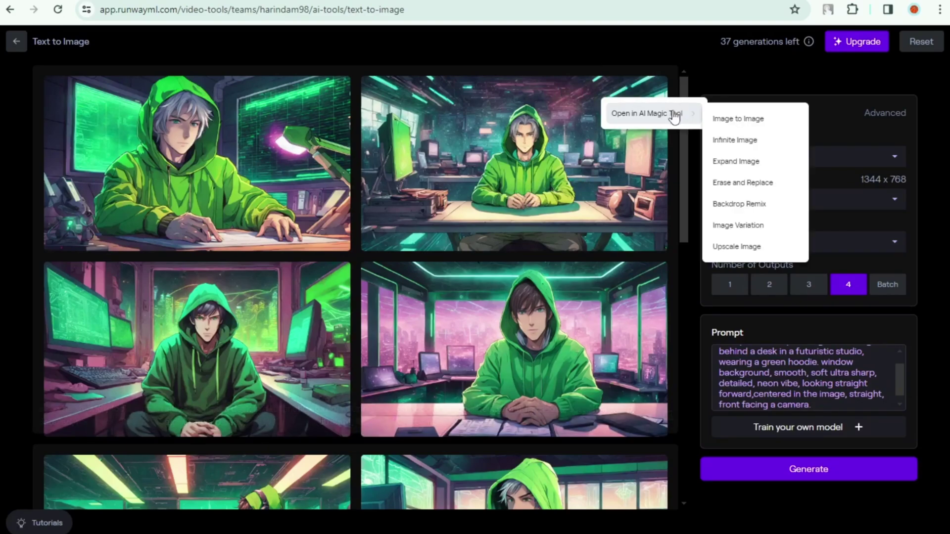
click(732, 126)
click(485, 291)
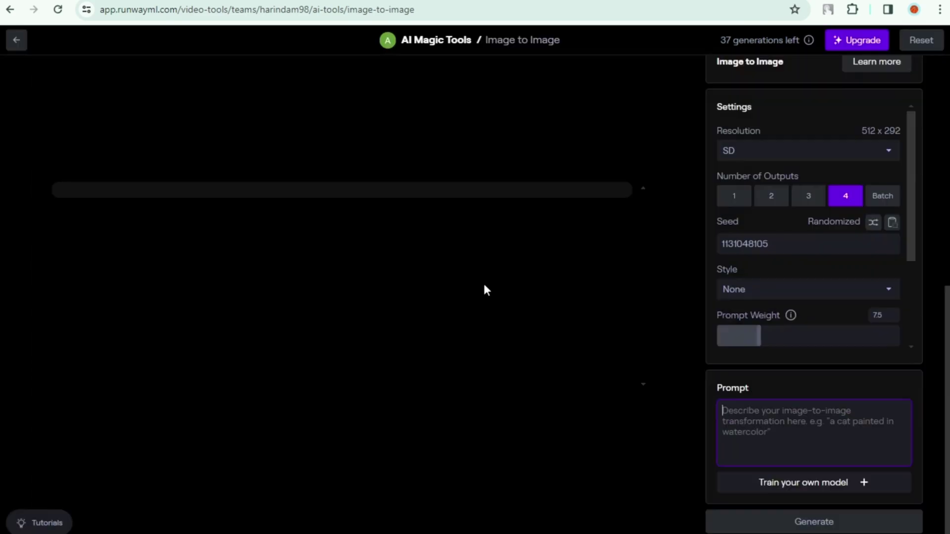
Step: Set the style to Anime with 4 outputs and generate image-to-image results using the green hoodie prompt
click(757, 289)
click(752, 375)
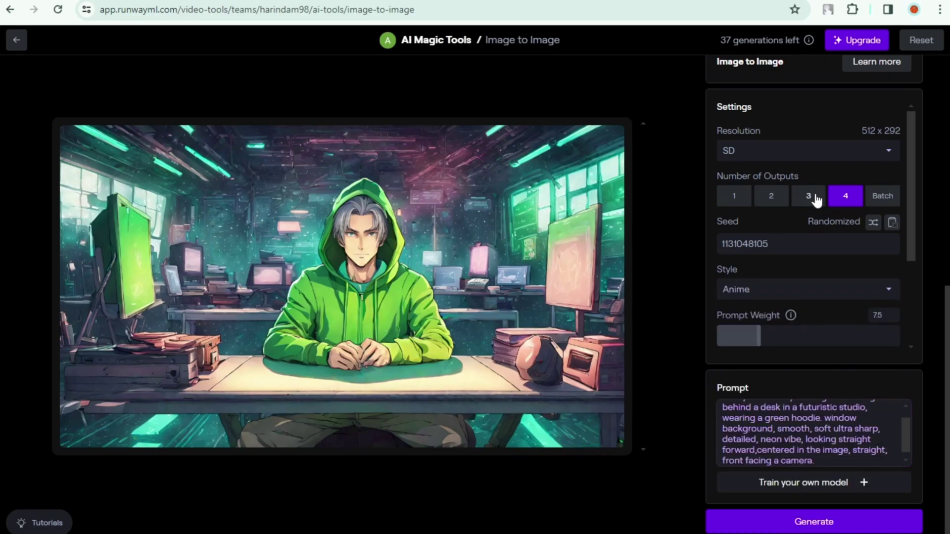
click(850, 200)
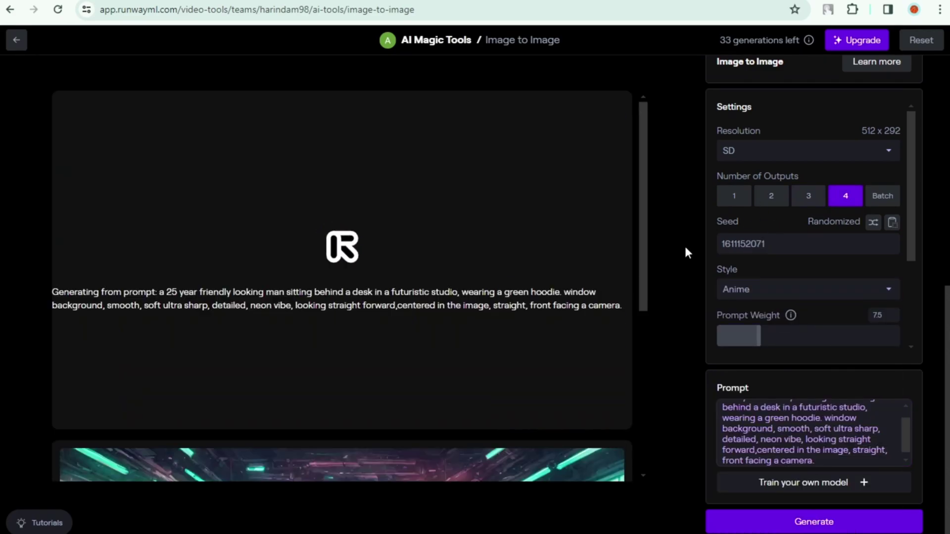
scroll(644, 320, down, 6)
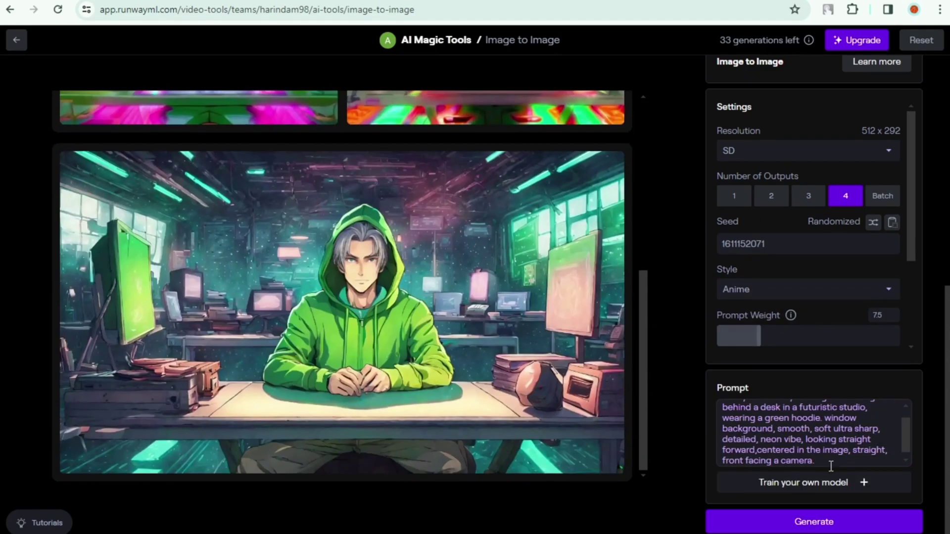
Step: Clear the prompt and open the source image below the generated results in the Image Variation tool
key(ctrl+a)
key(BackSpace)
scroll(425, 346, up, 5)
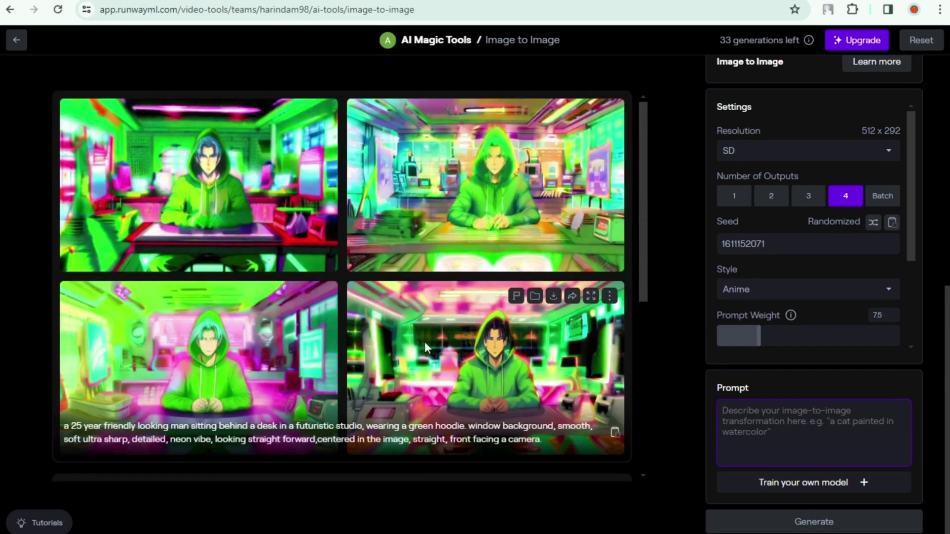
scroll(426, 347, down, 5)
click(610, 166)
mouse_move(639, 200)
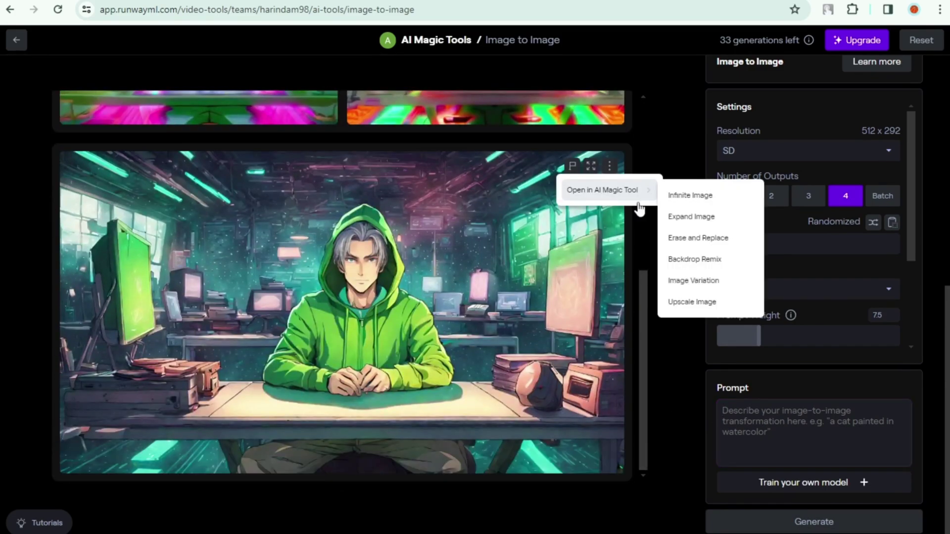
click(675, 281)
click(475, 287)
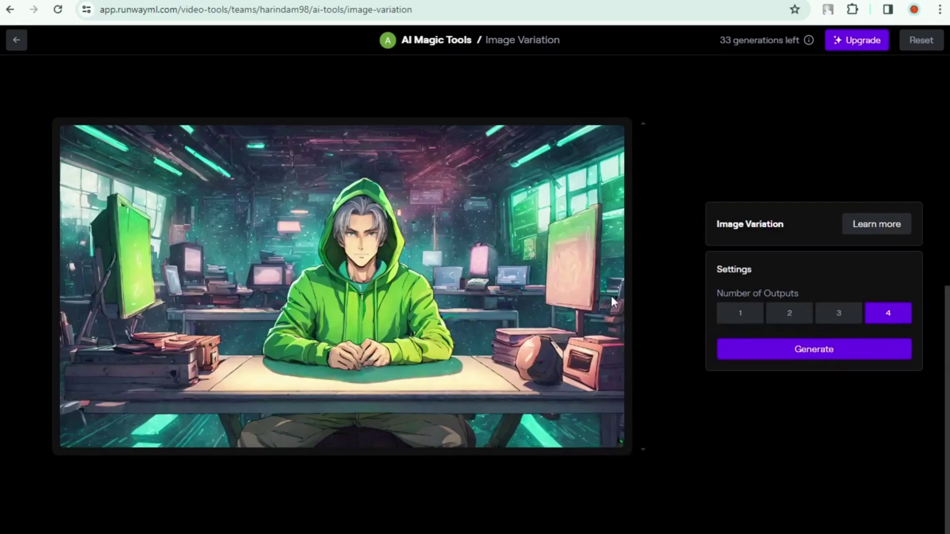
Step: Generate repeated sets of four variations of the source image of the man in the green hoodie
click(829, 345)
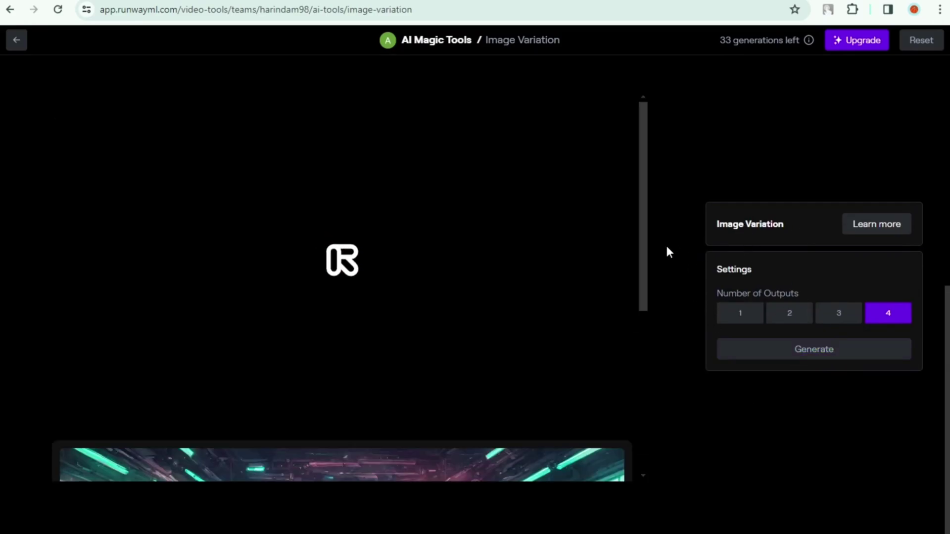
scroll(628, 406, down, 5)
scroll(629, 405, up, 5)
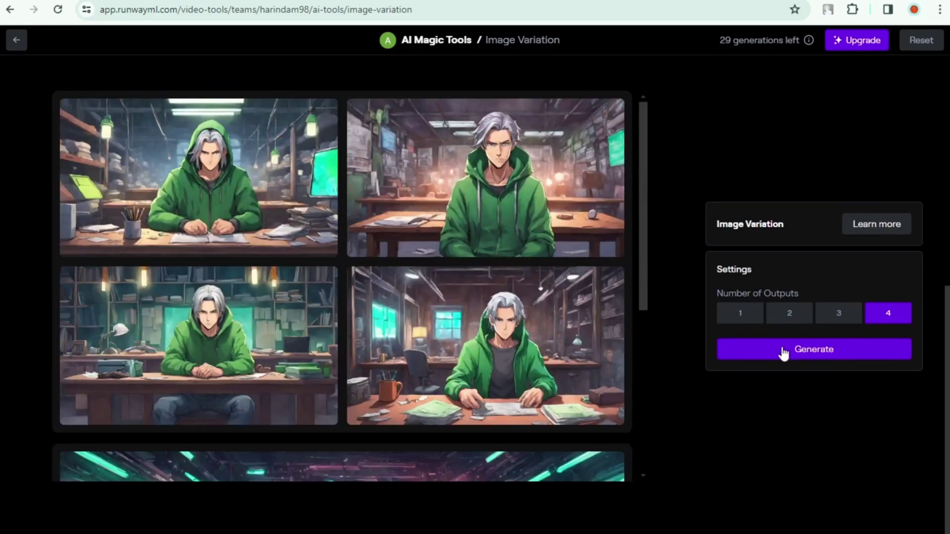
click(784, 353)
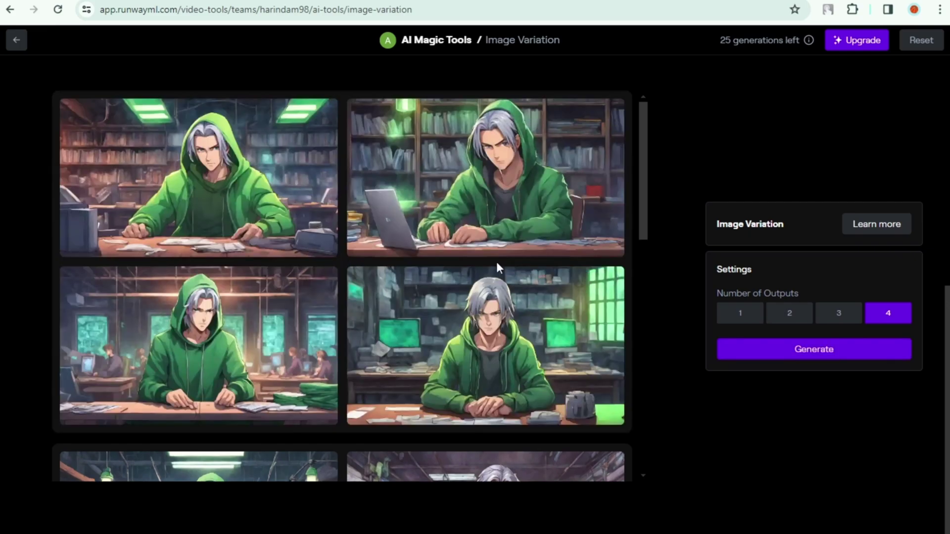
scroll(495, 247, down, 3)
click(774, 356)
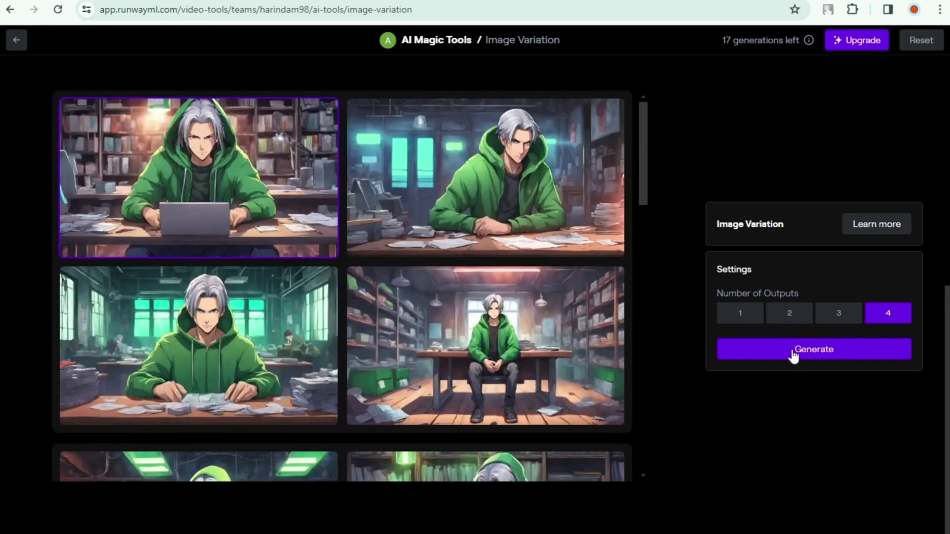
click(792, 354)
scroll(769, 428, up, 2)
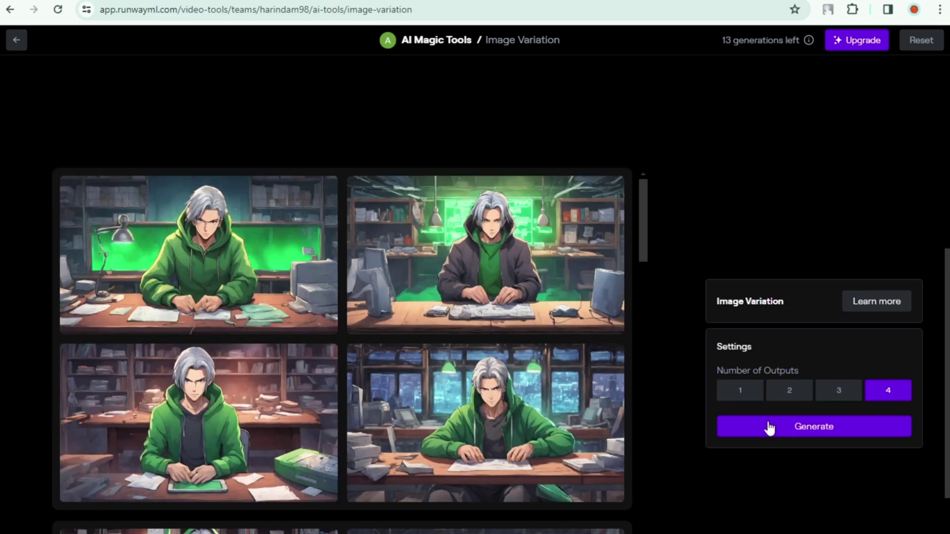
click(771, 428)
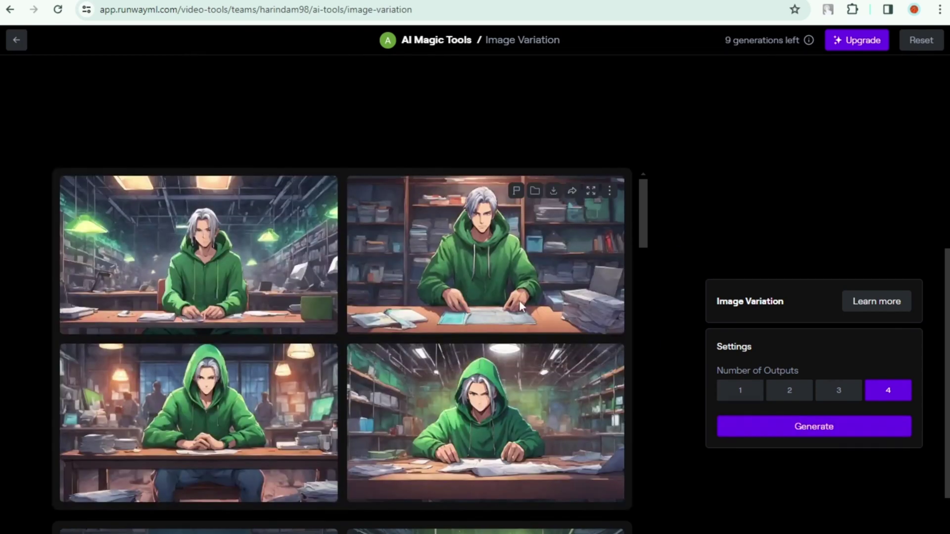
click(758, 436)
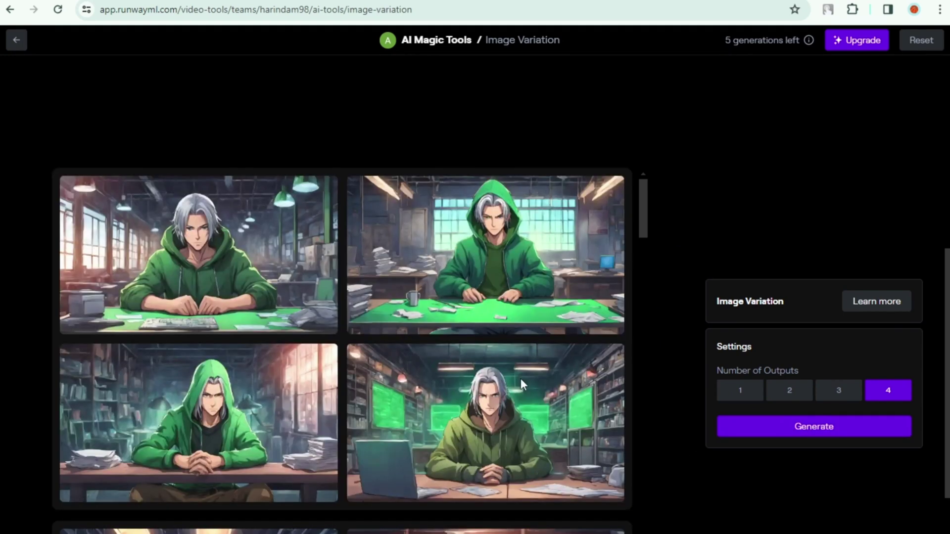
click(767, 435)
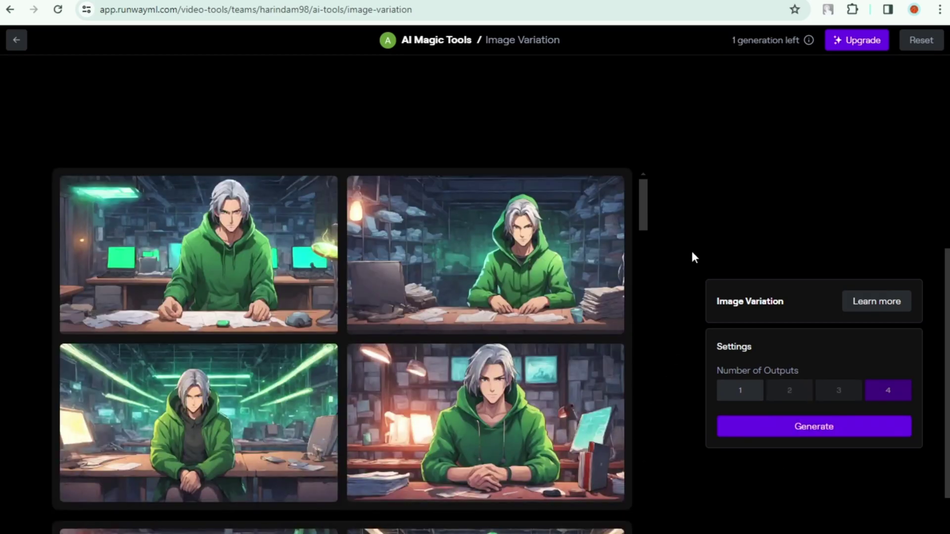
Step: Generate one single-output variation and download the earlier grey-haired variation with folded hands and the reddish lamp light
scroll(690, 258, down, 2)
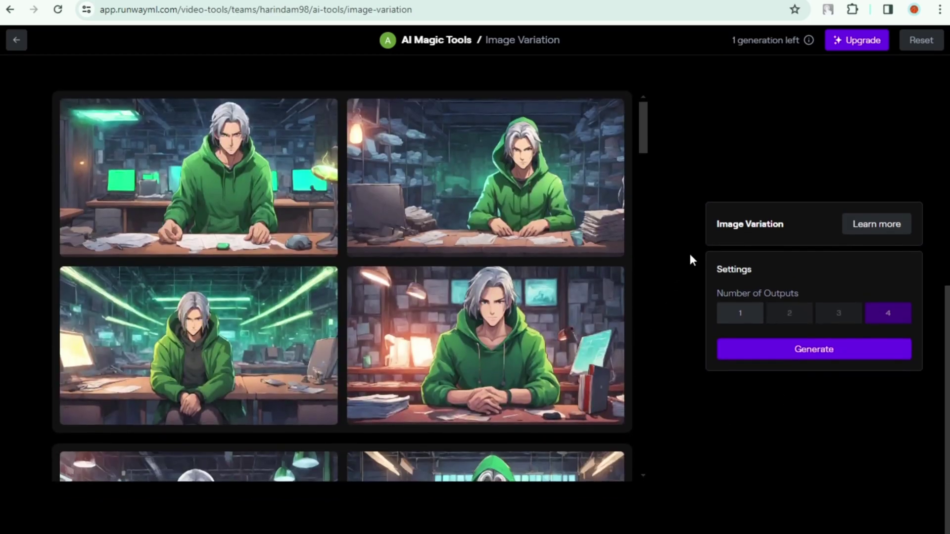
click(771, 351)
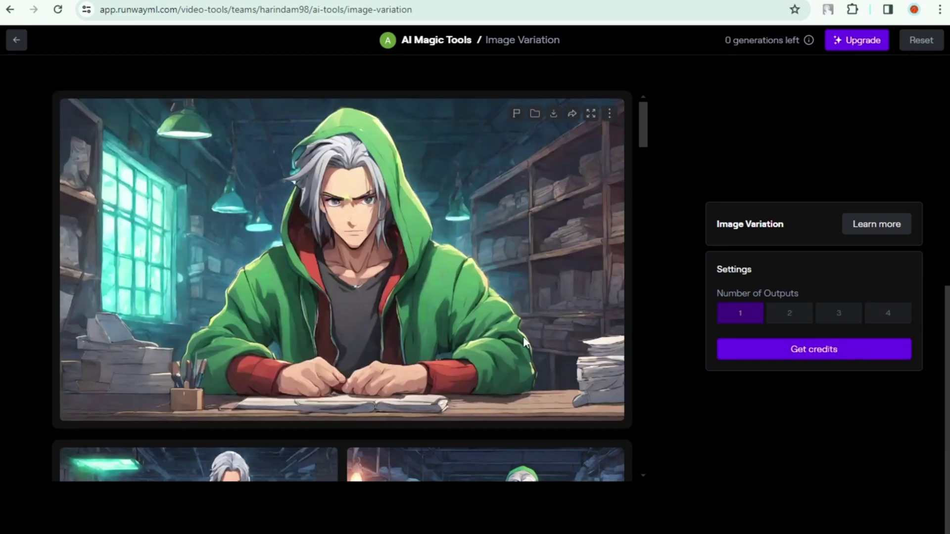
scroll(506, 332, down, 5)
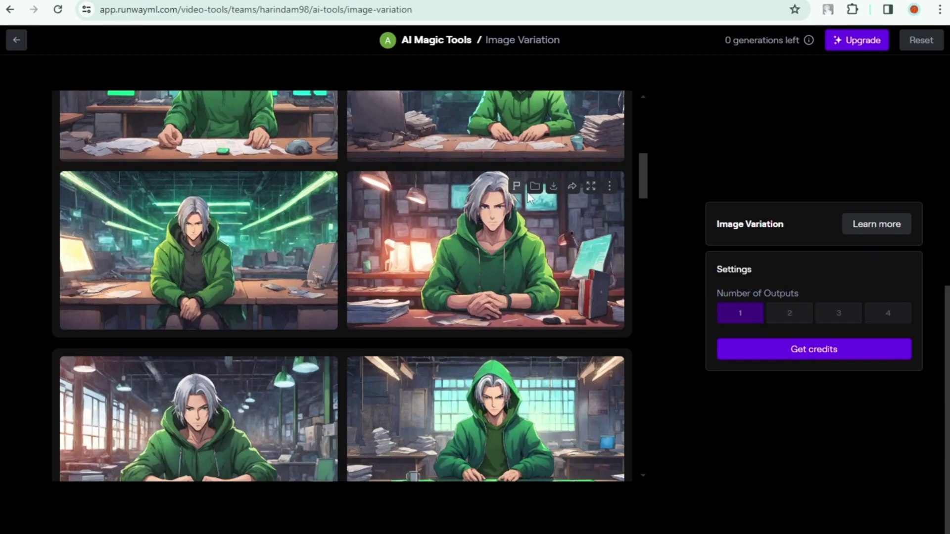
click(554, 188)
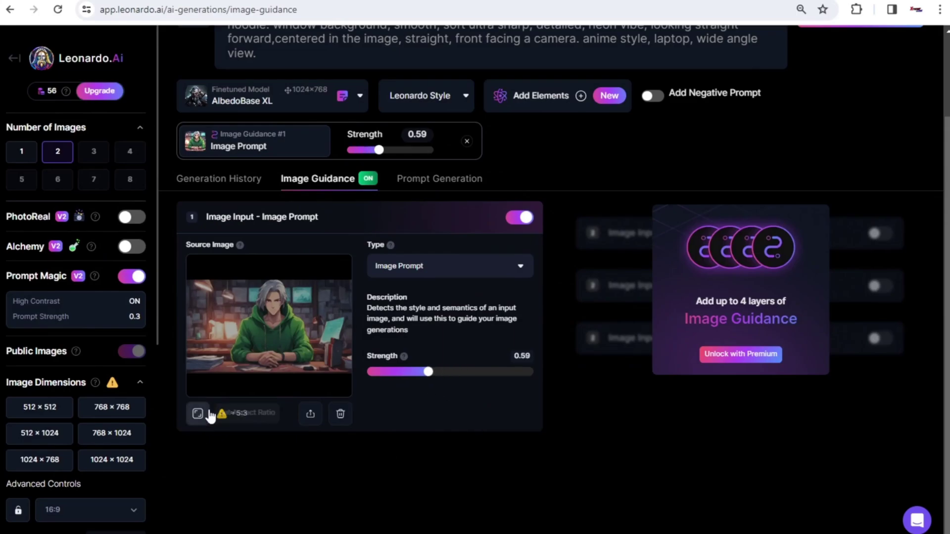
Step: In Leonardo.Ai, go from the Image Guidance settings to the Generation History
mouse_move(221, 417)
scroll(563, 300, up, 2)
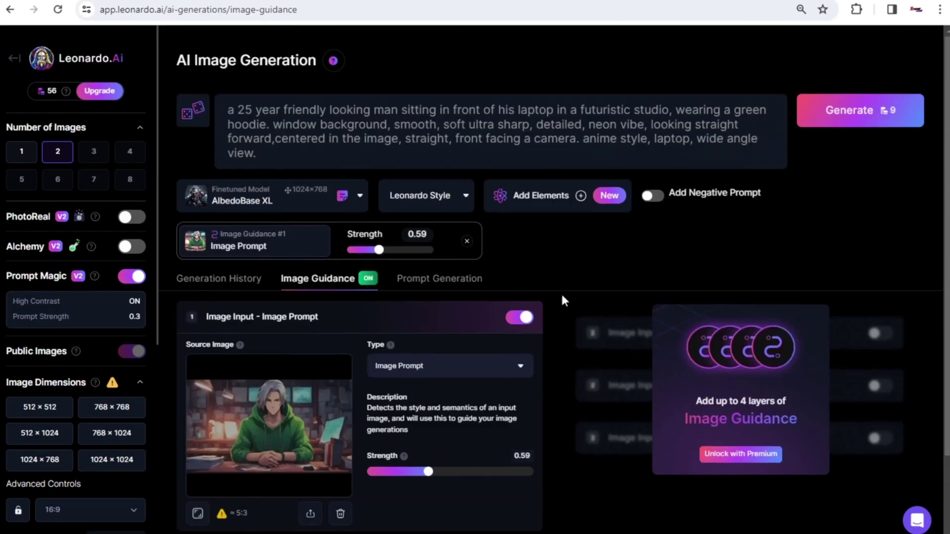
click(226, 280)
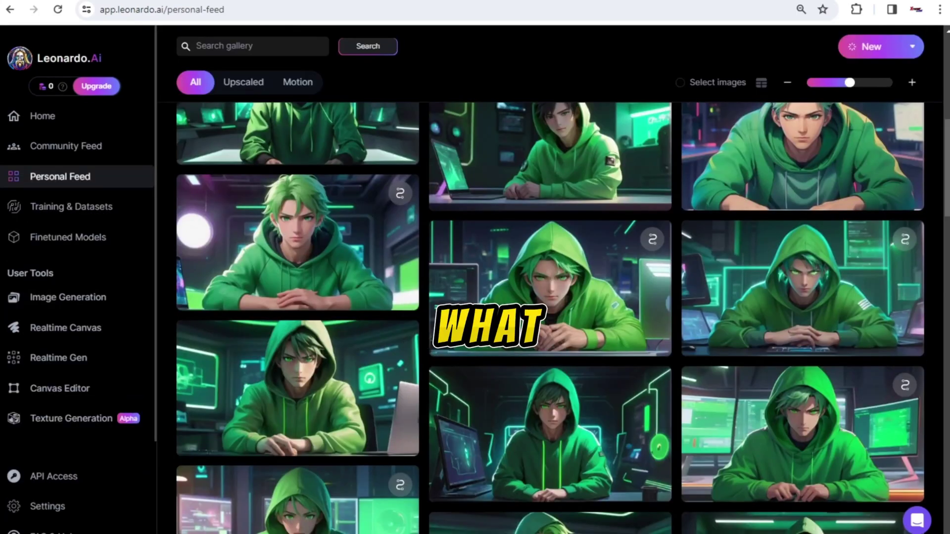
Step: Examine the green hoodie character images in the Personal Feed
scroll(549, 317, down, 4)
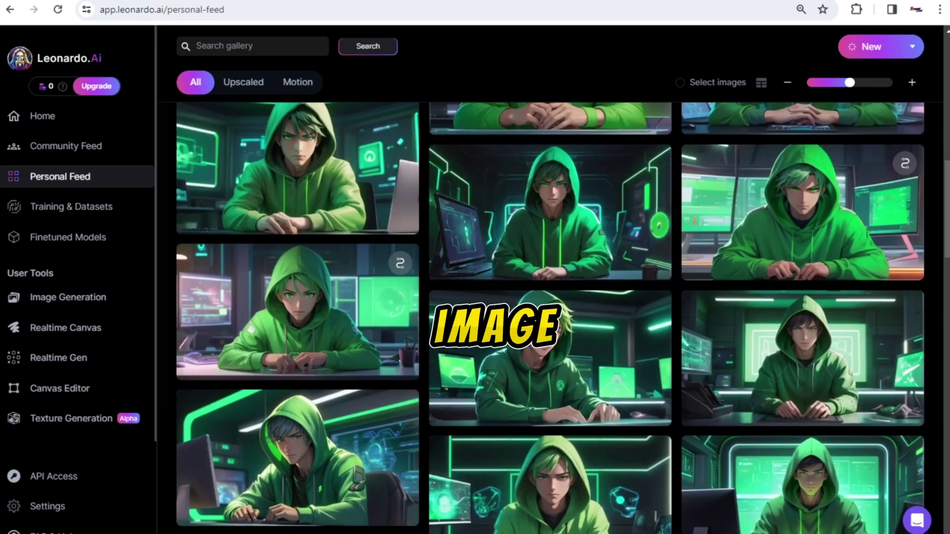
scroll(550, 317, down, 4)
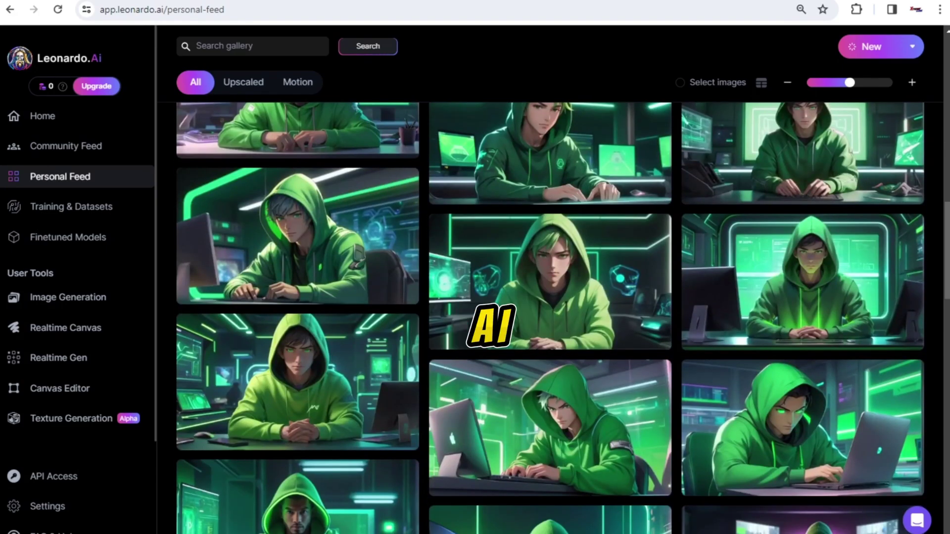
scroll(550, 317, down, 4)
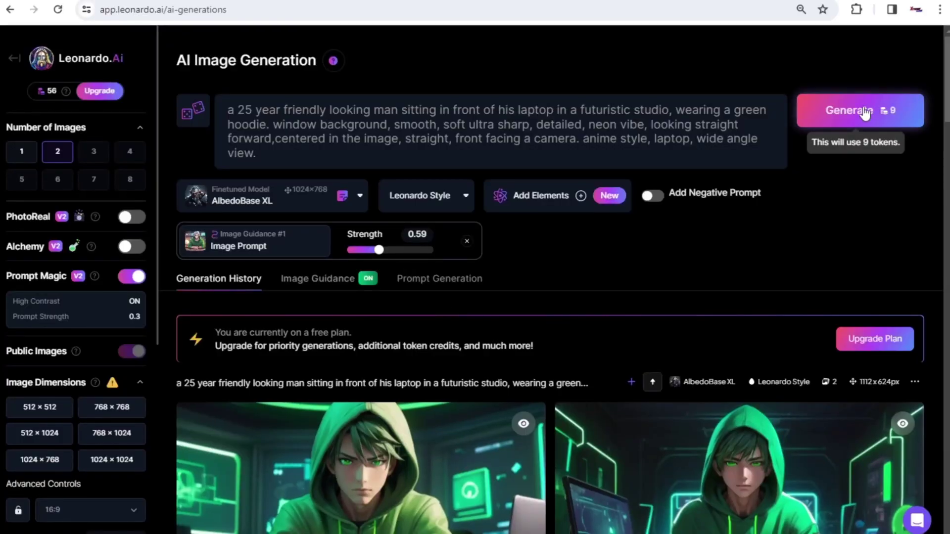
Step: Generate two AlbedoBase XL images from the laptop studio prompt with the image prompt guidance at strength 0.59
click(863, 114)
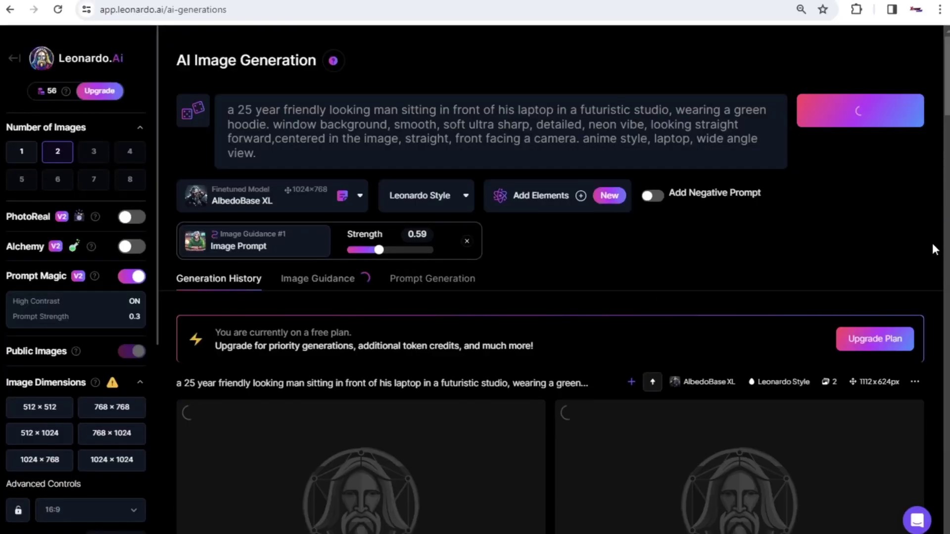
scroll(930, 232, down, 4)
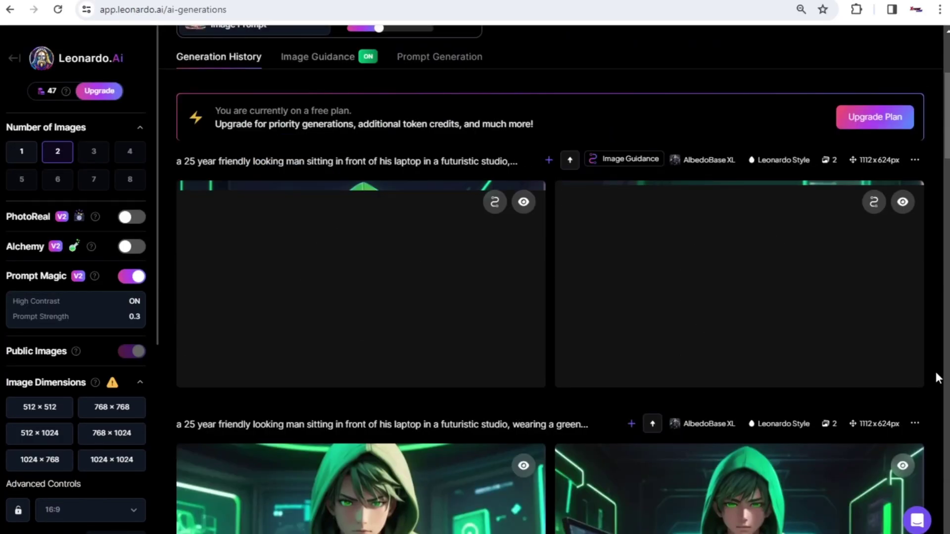
scroll(936, 373, up, 5)
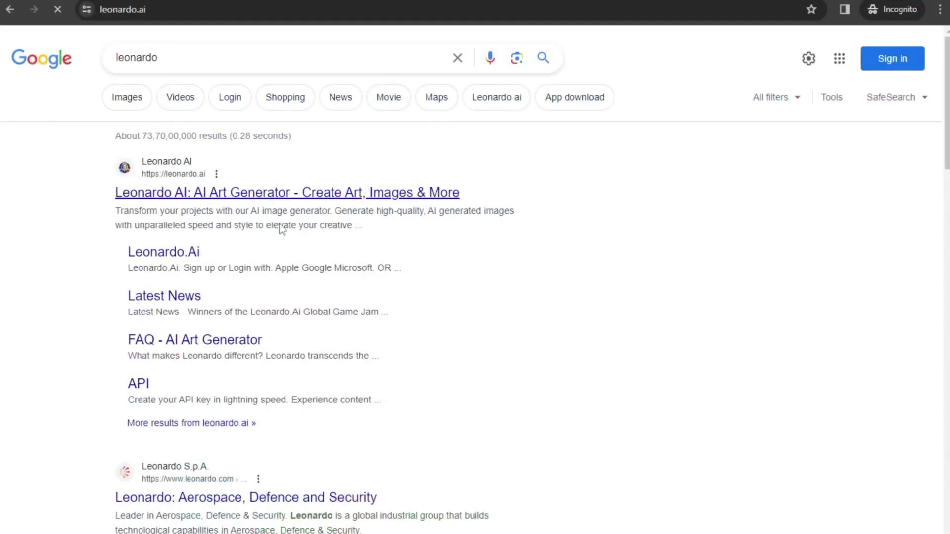
Step: Open the Leonardo AI site from the Google results for "leonardo" and enter its web app
click(191, 194)
click(189, 365)
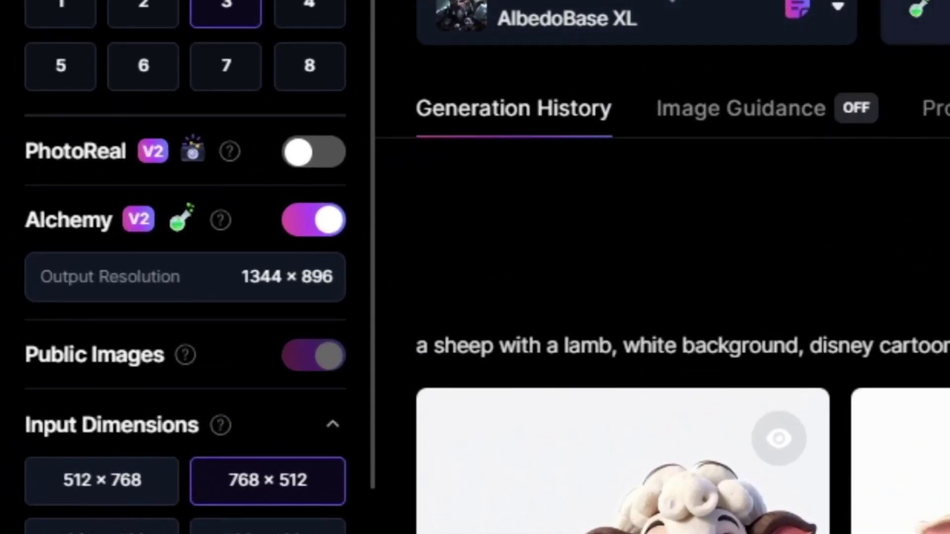
Step: Set the generation style to Anime and lock the image dimensions to a 16:9 ratio at 912 × 512
click(425, 154)
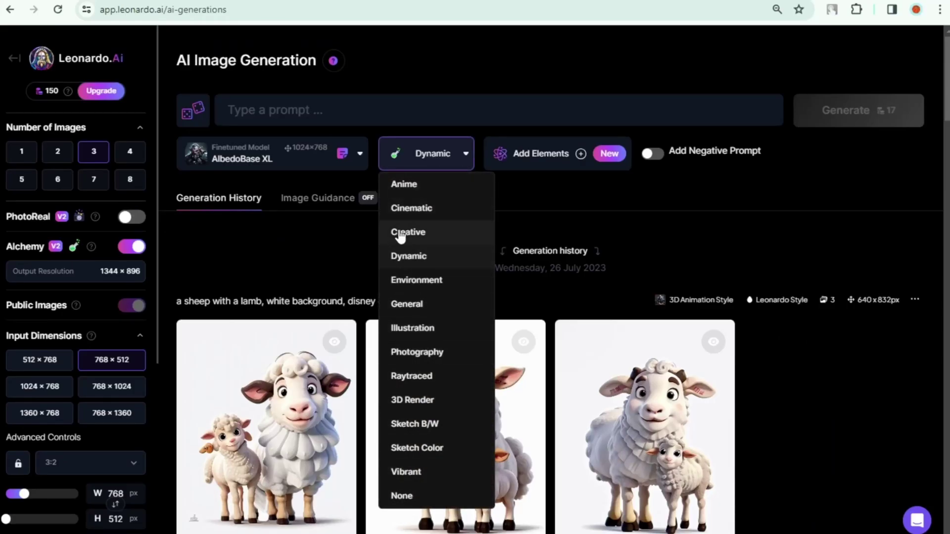
click(403, 184)
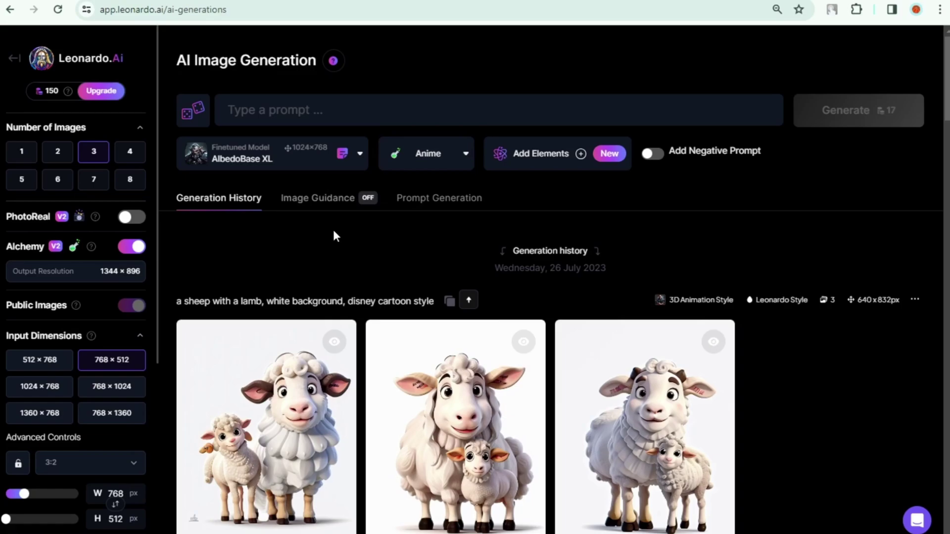
click(104, 456)
click(75, 436)
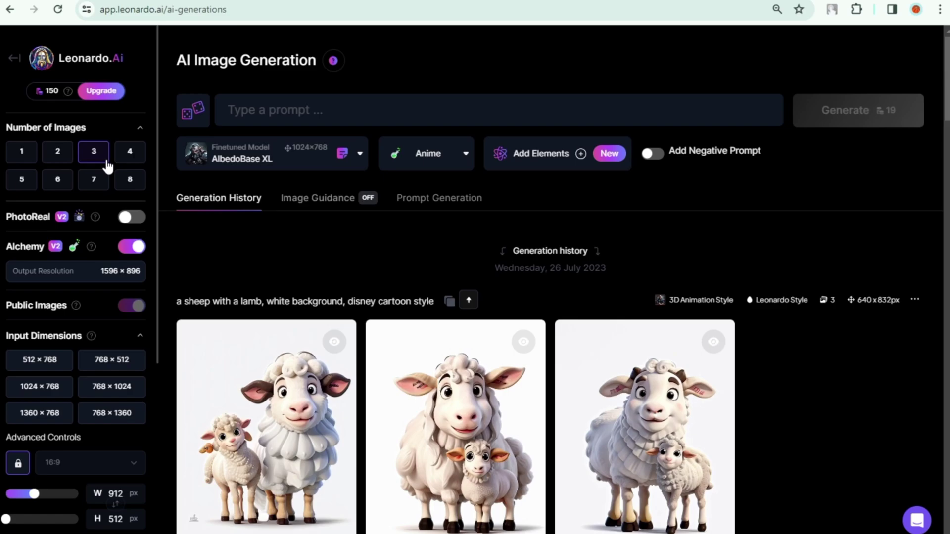
Step: Generate three images from the prompt describing a friendly 25 year man in a green hoodie behind a futuristic studio desk, front facing a camera
click(337, 110)
key(super+v)
click(297, 175)
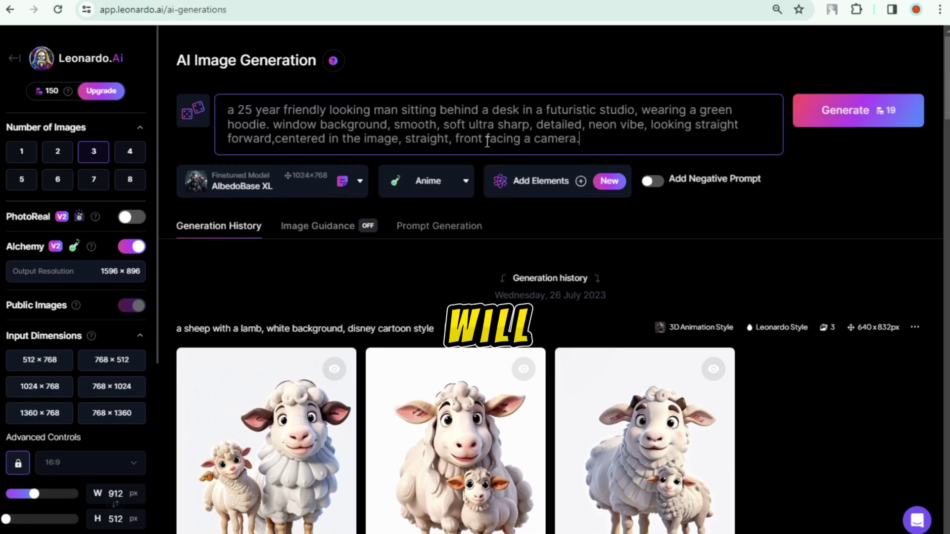
scroll(96, 344, down, 3)
scroll(121, 380, up, 3)
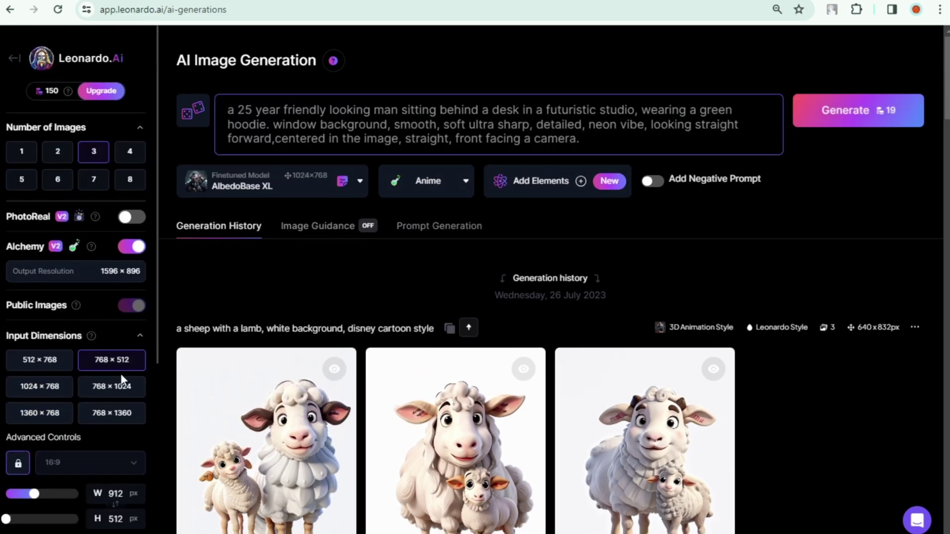
click(872, 113)
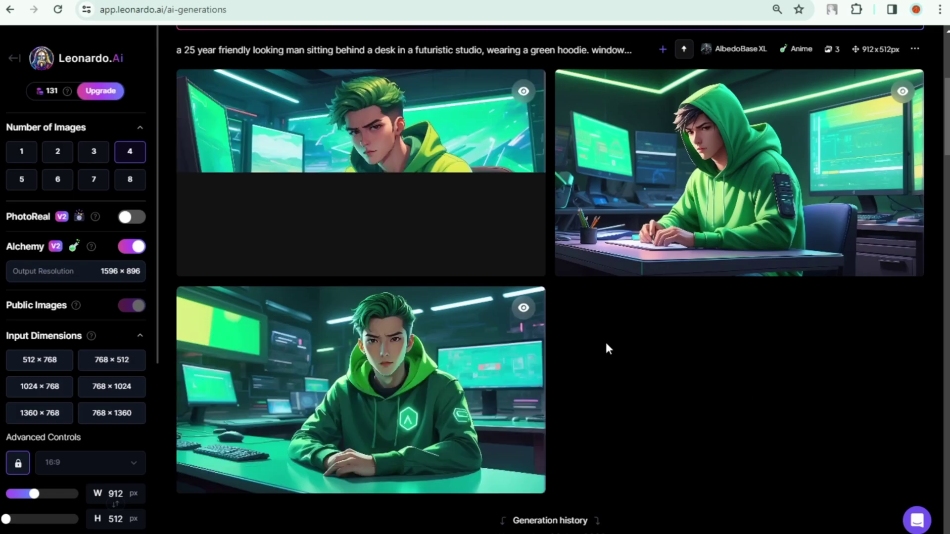
Step: Generate eight more images with the prompt extended by "looking forward, wide angle view"
scroll(625, 353, up, 5)
scroll(625, 352, down, 5)
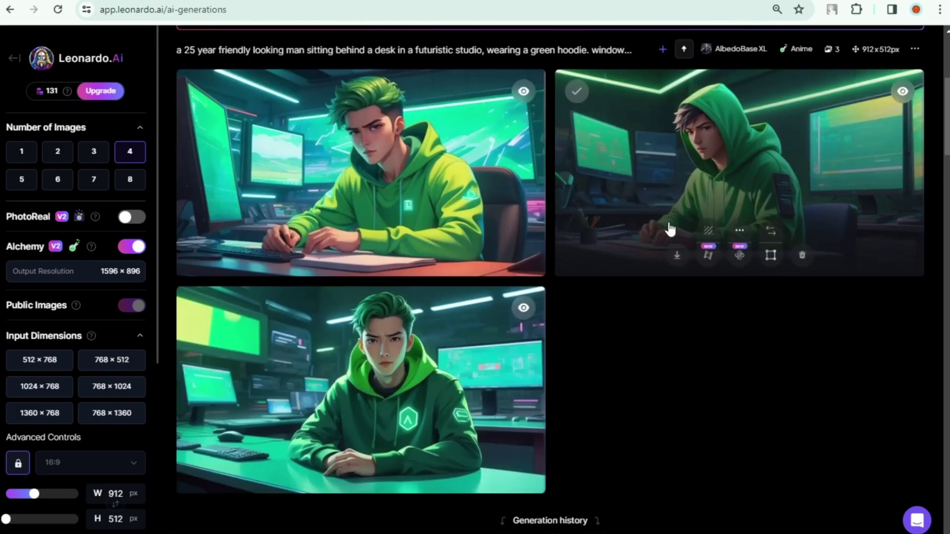
scroll(670, 222, up, 6)
click(908, 126)
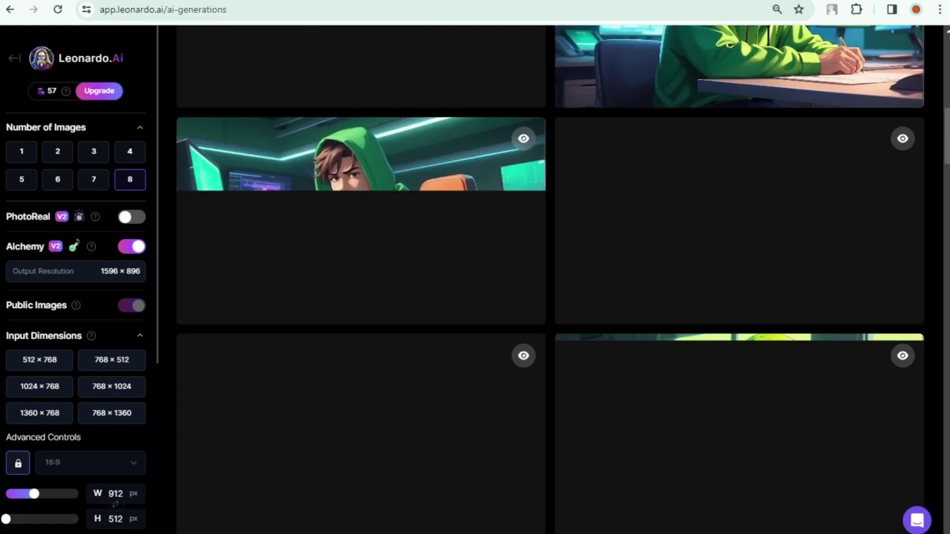
Step: Add the green hoodie character picture as the Image to Image reference in Image Guidance
scroll(689, 198, up, 10)
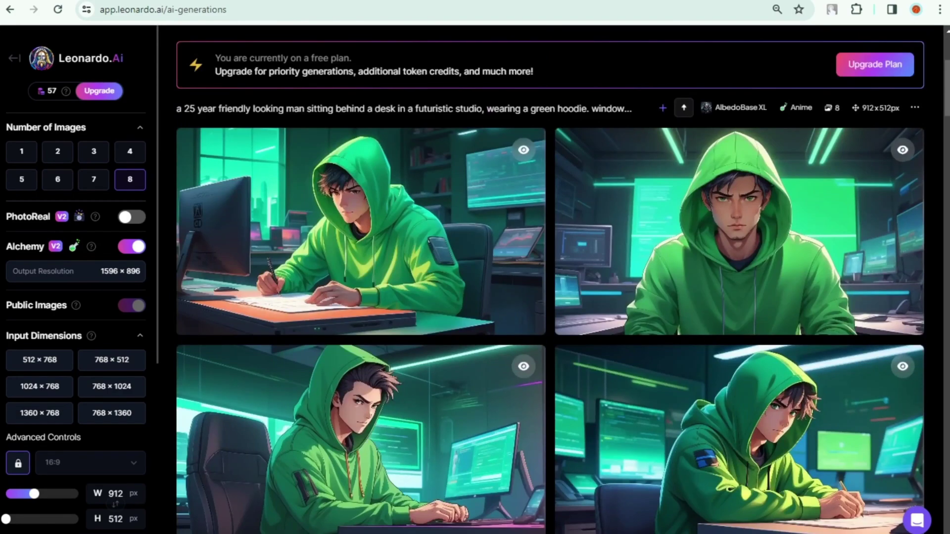
scroll(690, 197, down, 3)
scroll(690, 197, up, 3)
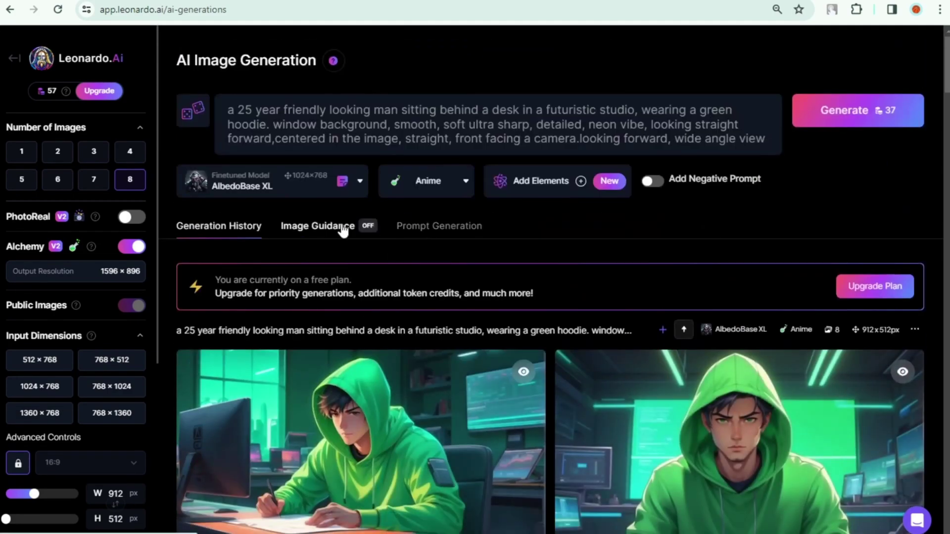
click(341, 227)
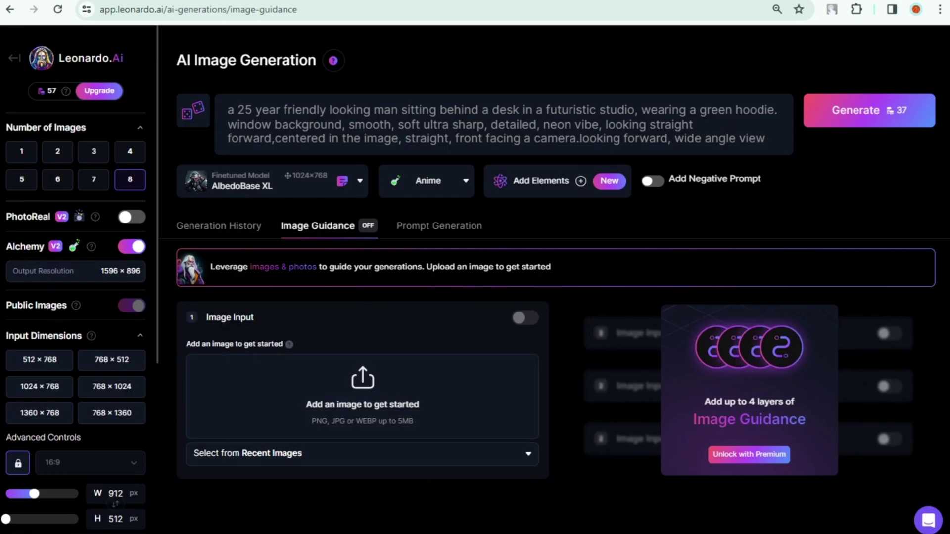
key(alt+Tab)
drag(794, 209, 278, 415)
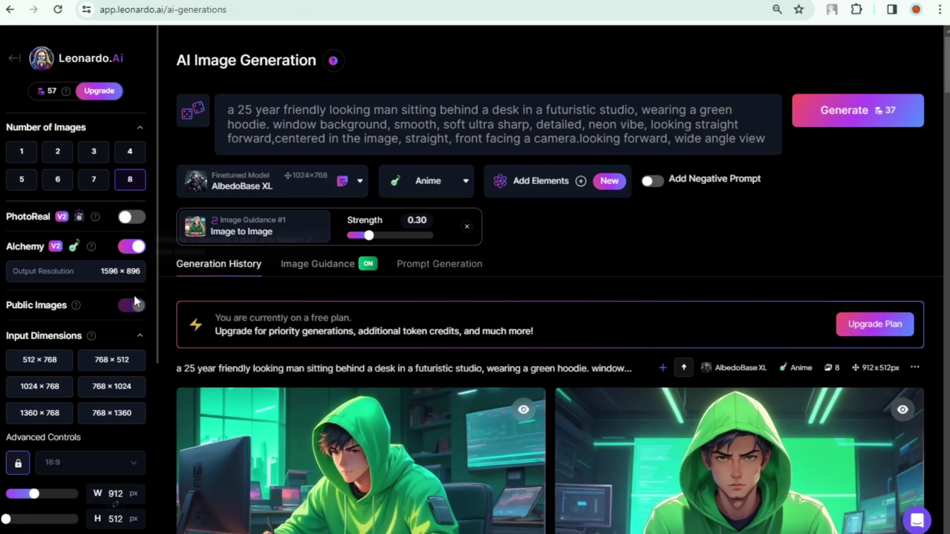
Step: Generate eight Anime images using the Image to Image guidance at strength 0.30
scroll(874, 361, down, 9)
scroll(874, 361, up, 9)
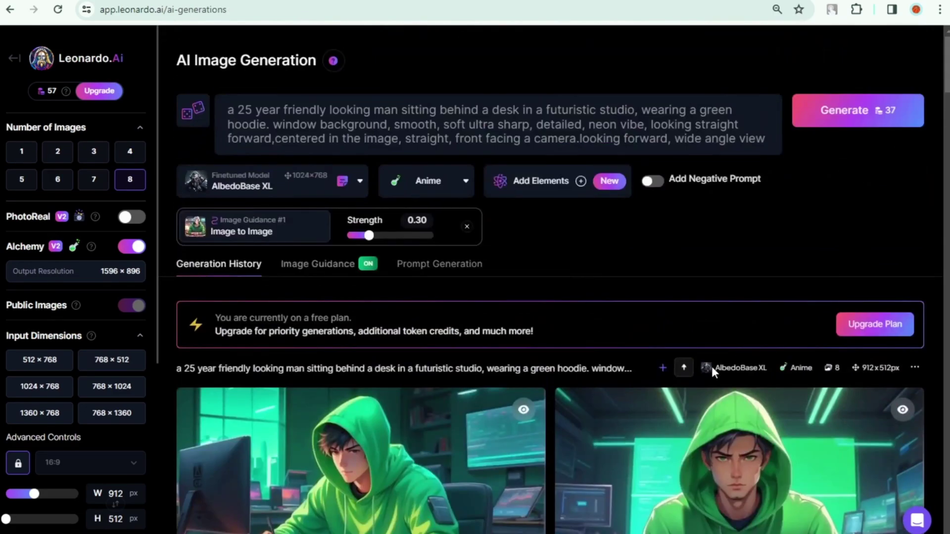
click(874, 115)
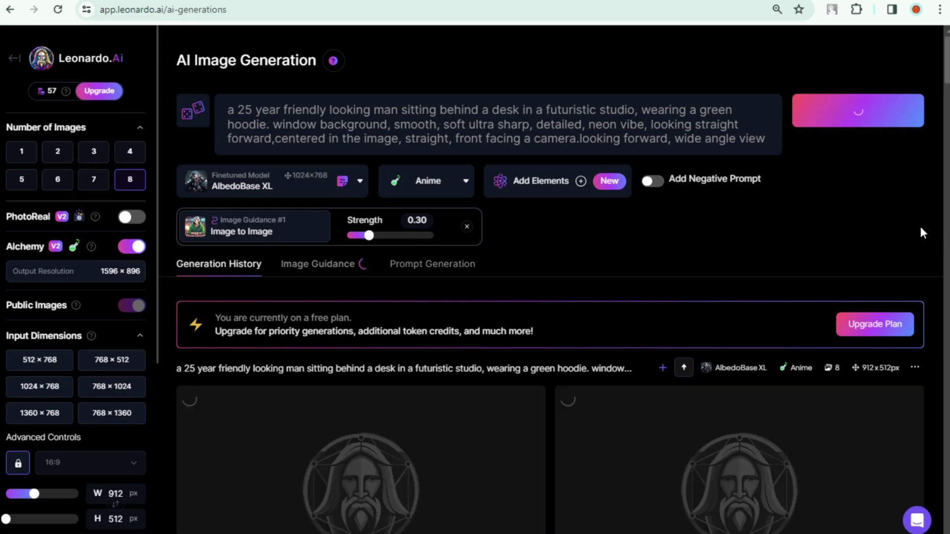
Step: Compare the guided images with the earlier ones and open the first green-haired character for editing in the canvas
scroll(928, 414, down, 15)
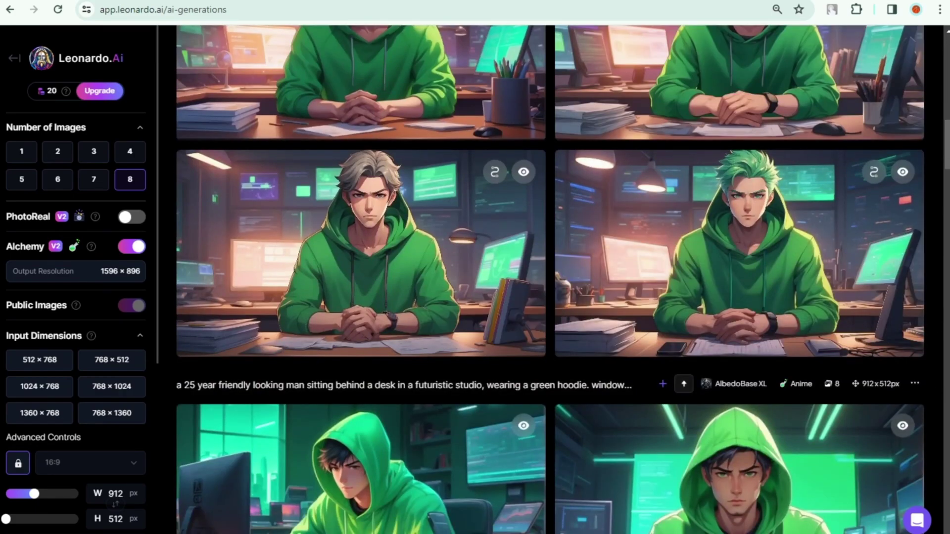
scroll(550, 280, up, 10)
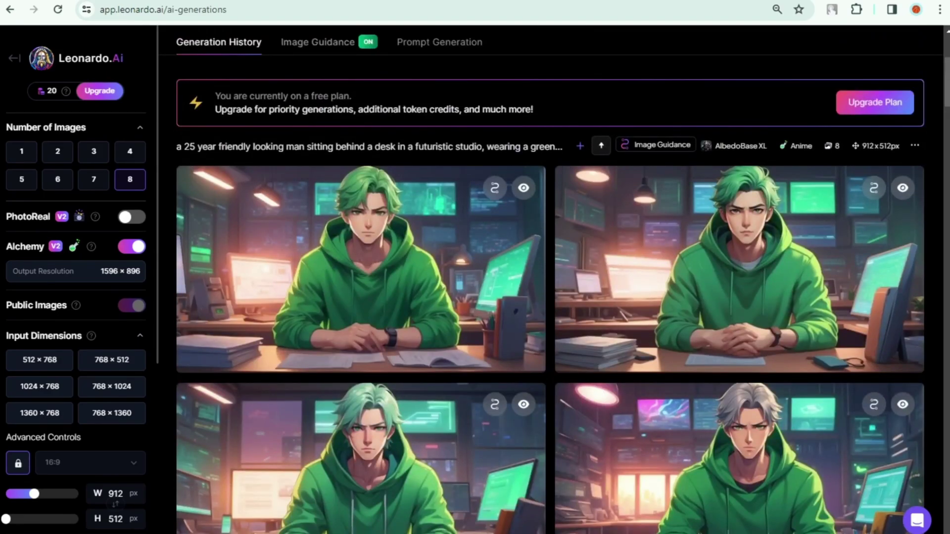
scroll(943, 307, down, 18)
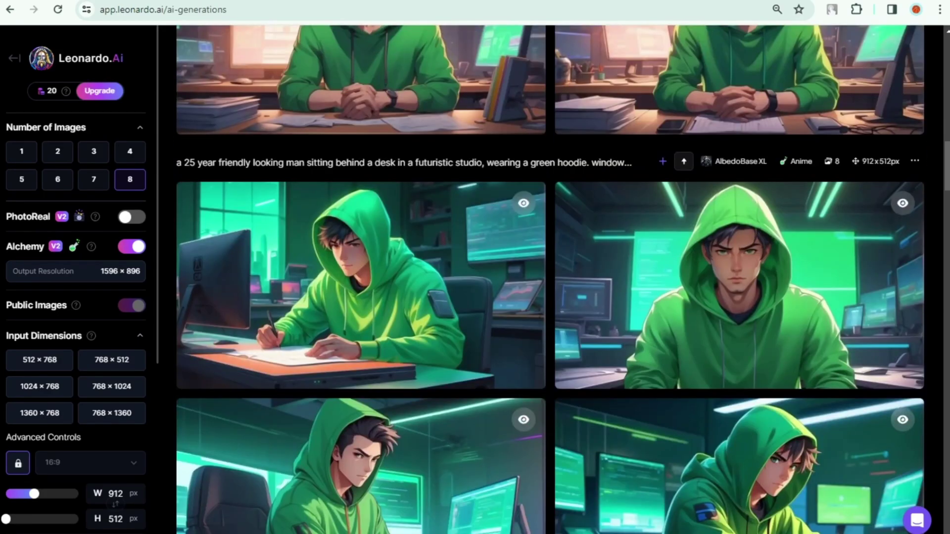
scroll(943, 307, up, 18)
scroll(396, 311, down, 5)
scroll(934, 458, up, 5)
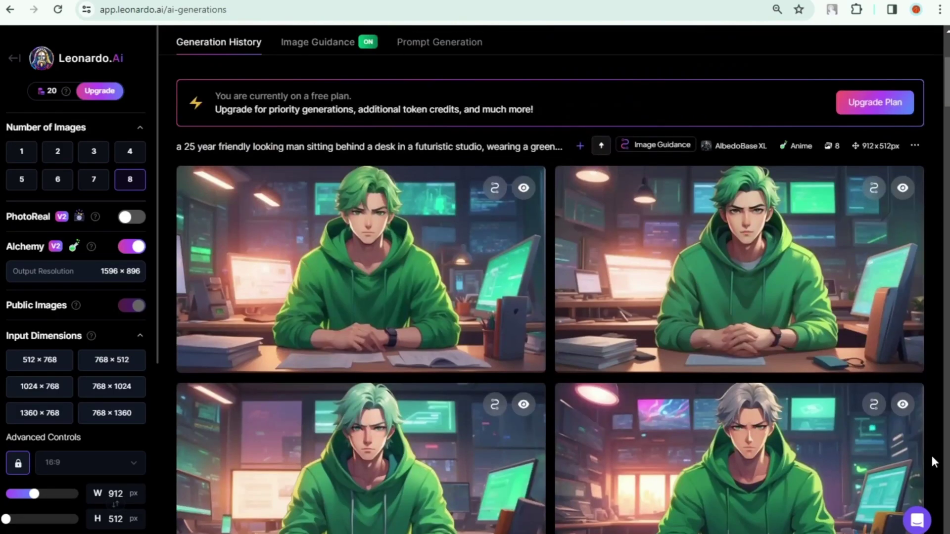
mouse_move(426, 313)
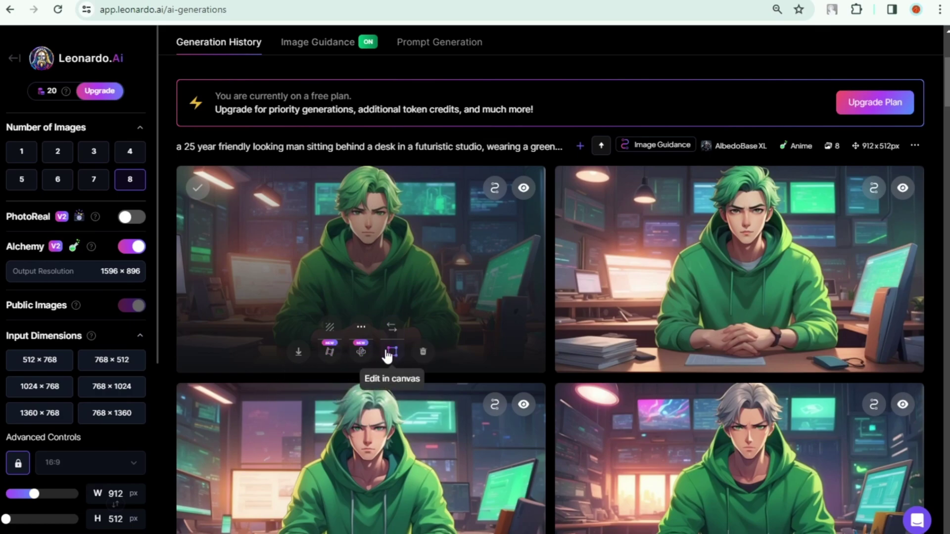
click(392, 352)
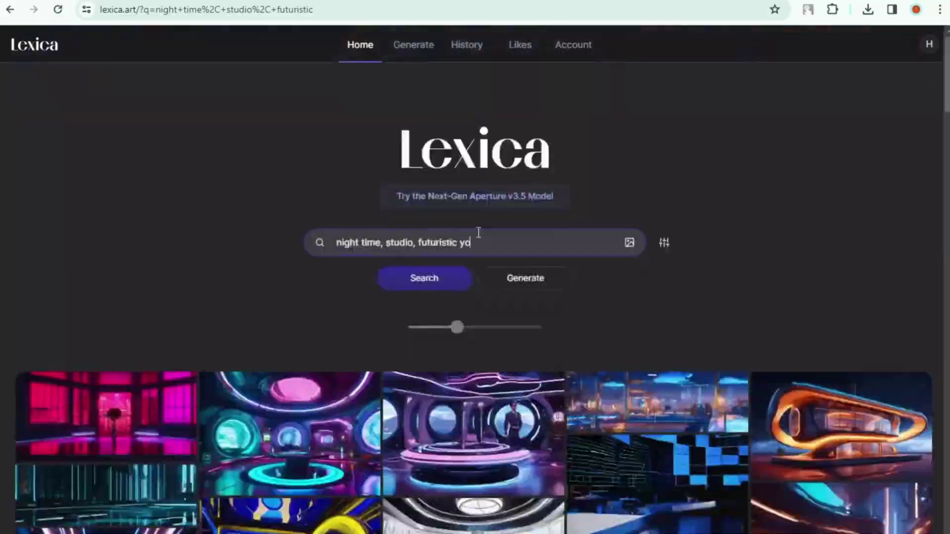
Step: Search Lexica for images matching "night time room view"
scroll(746, 402, down, 8)
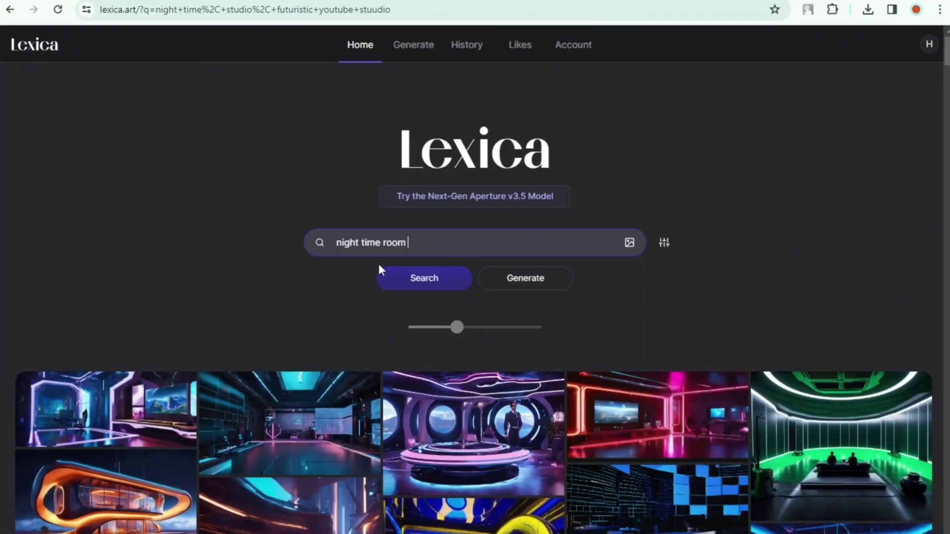
text(view)
click(380, 270)
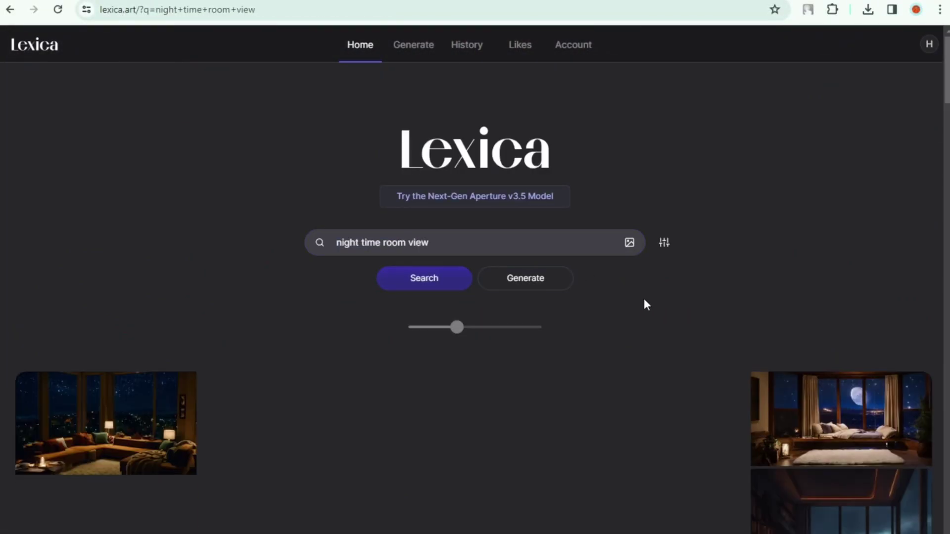
Step: Browse the night room images and open the cozy study room with a lamp-lit desk and a moonlit lake view
scroll(808, 303, down, 5)
scroll(812, 317, down, 5)
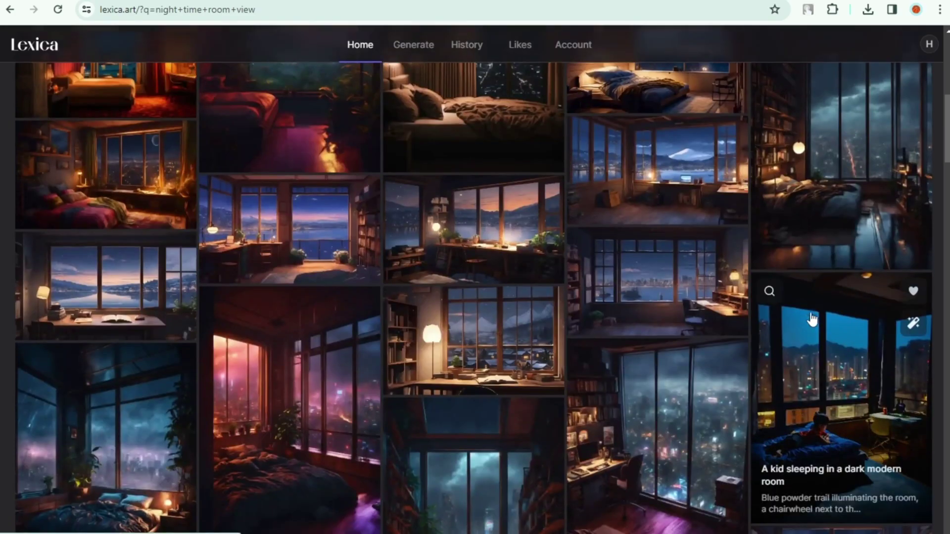
scroll(670, 431, down, 5)
scroll(672, 417, down, 20)
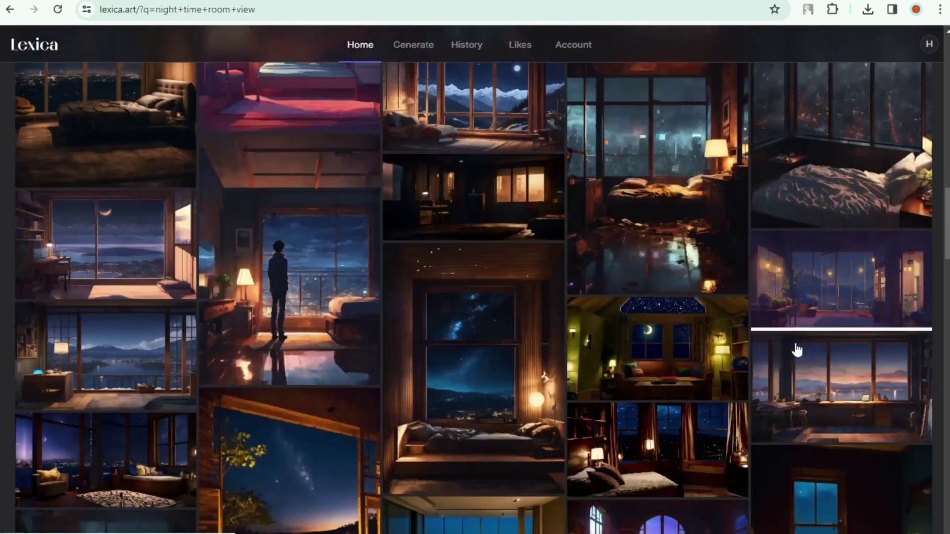
scroll(767, 380, down, 5)
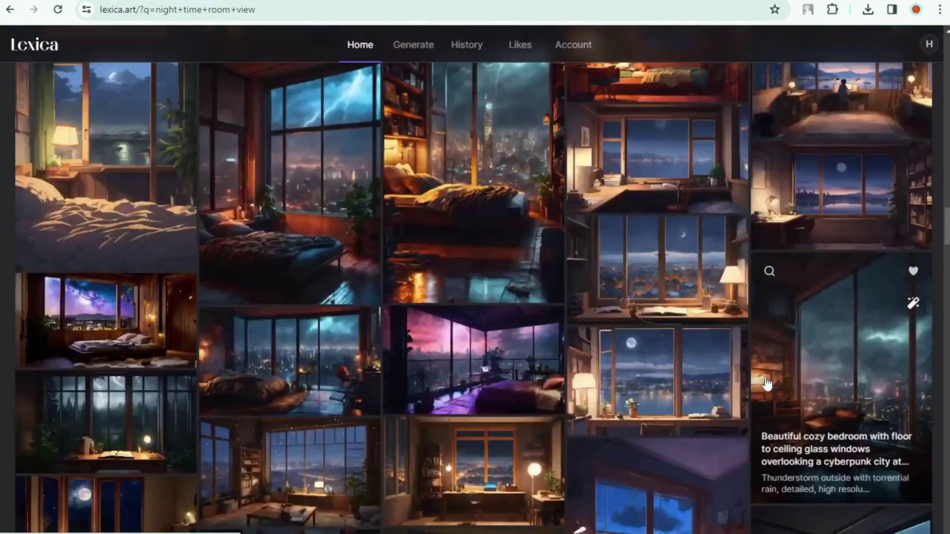
scroll(771, 378, down, 4)
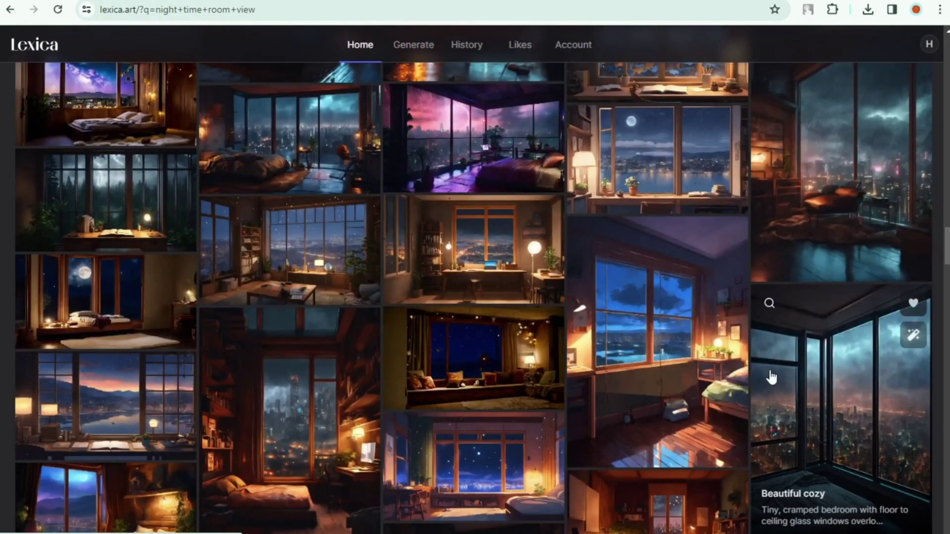
scroll(767, 378, up, 9)
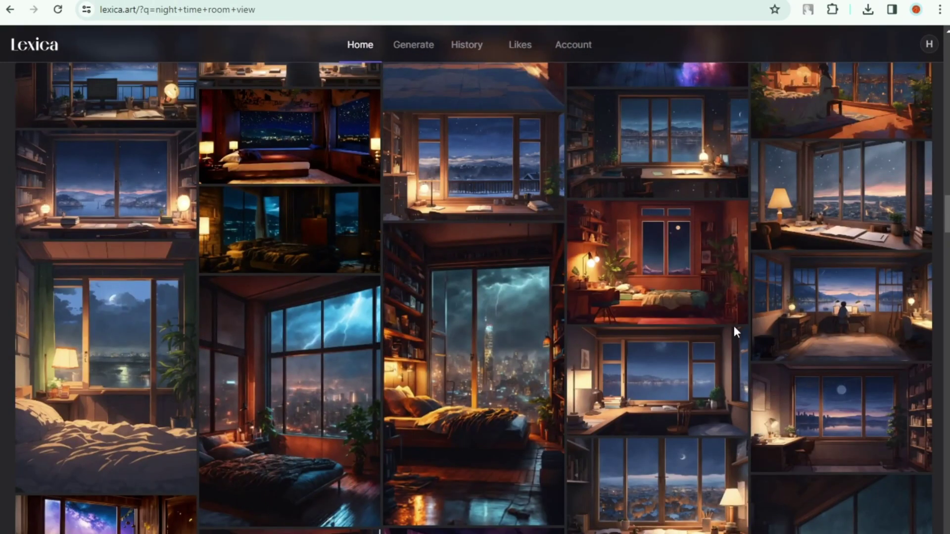
click(837, 401)
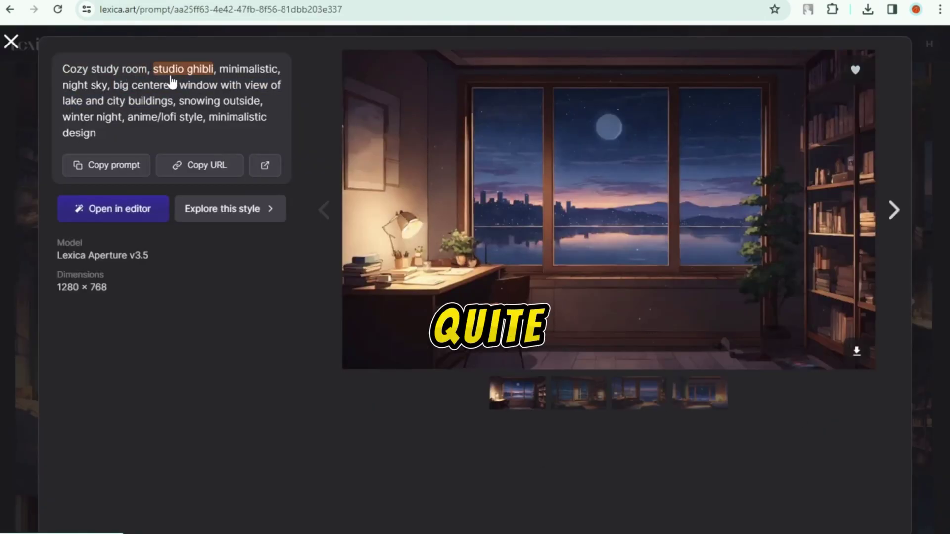
Step: Explore the style of the cozy study room image and look through the similar rooms
click(236, 214)
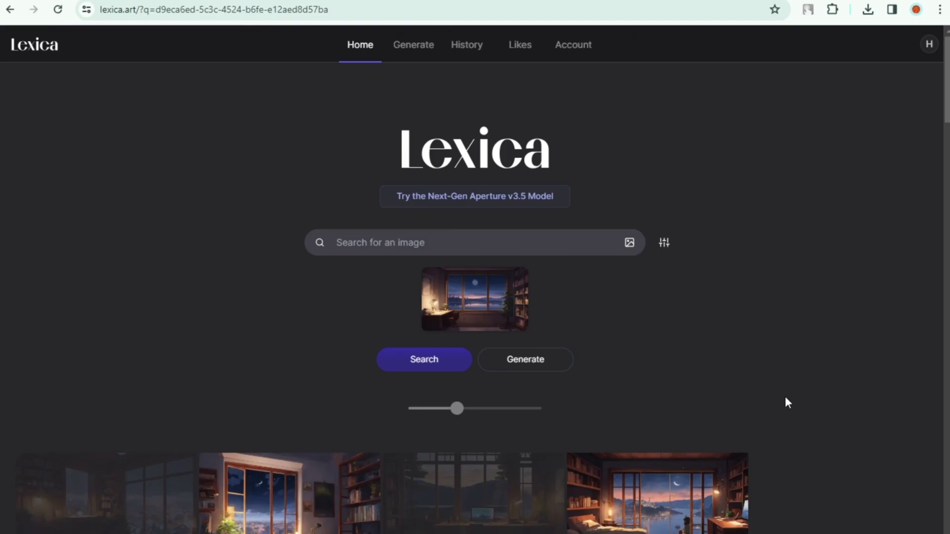
scroll(785, 398, down, 4)
scroll(756, 448, down, 4)
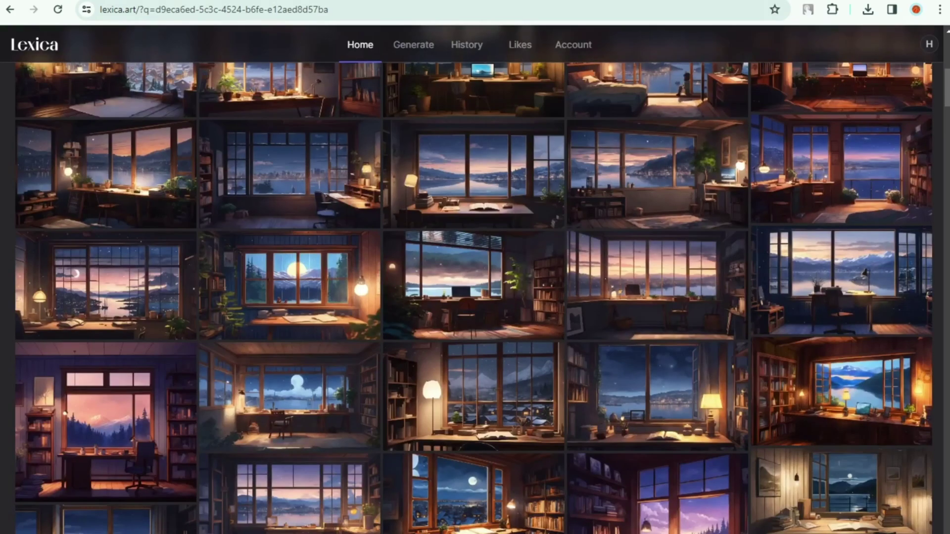
scroll(473, 297, down, 4)
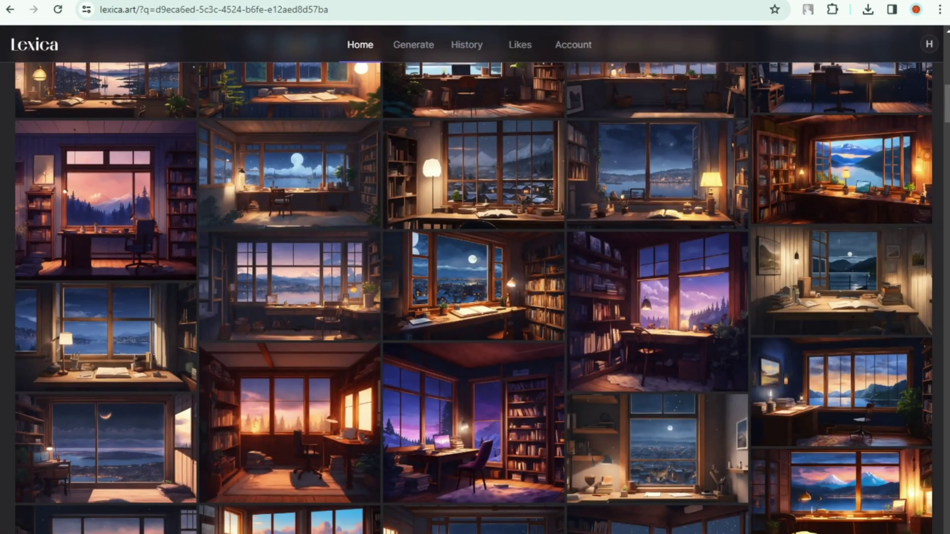
scroll(474, 297, down, 4)
scroll(474, 297, down, 4)
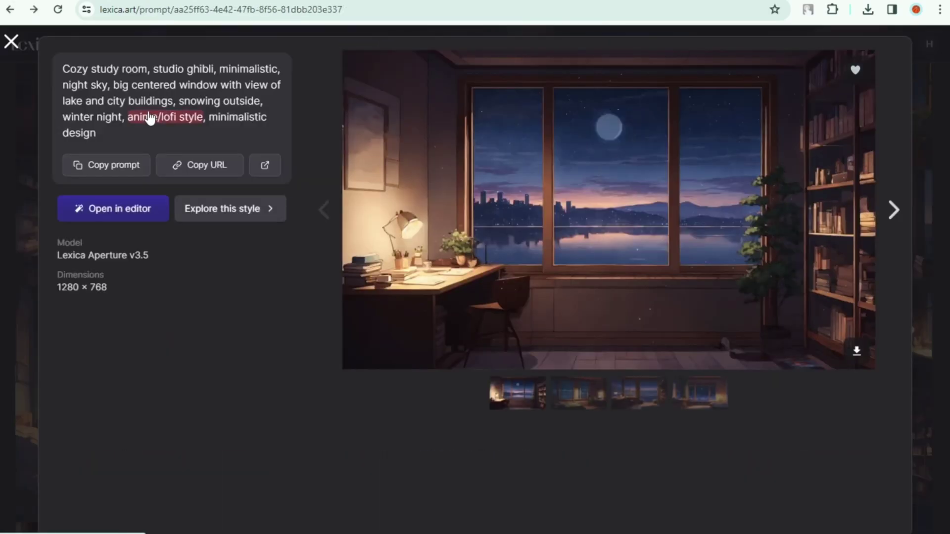
Step: Compare the four variations of the cozy study room image, returning to the first one
click(595, 400)
click(692, 402)
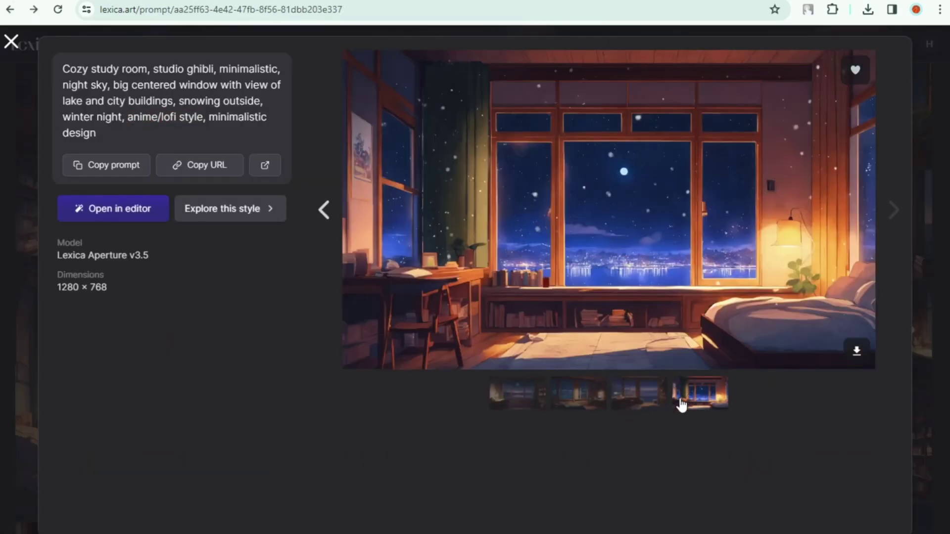
click(520, 404)
click(590, 399)
click(622, 395)
click(691, 400)
click(520, 405)
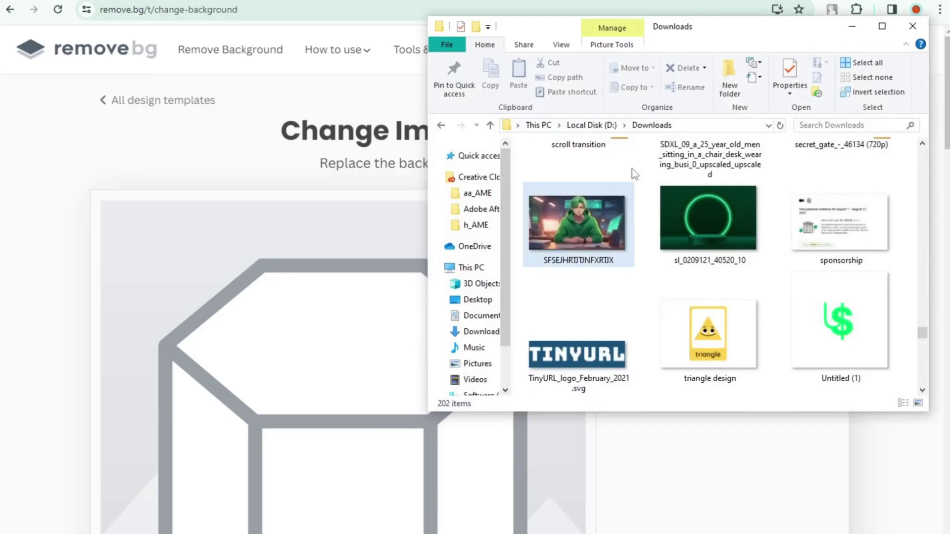
Step: Upload the green hoodie character image from the Downloads folder as the foreground on remove.bg's Change Image Background page
drag(697, 34, 206, 153)
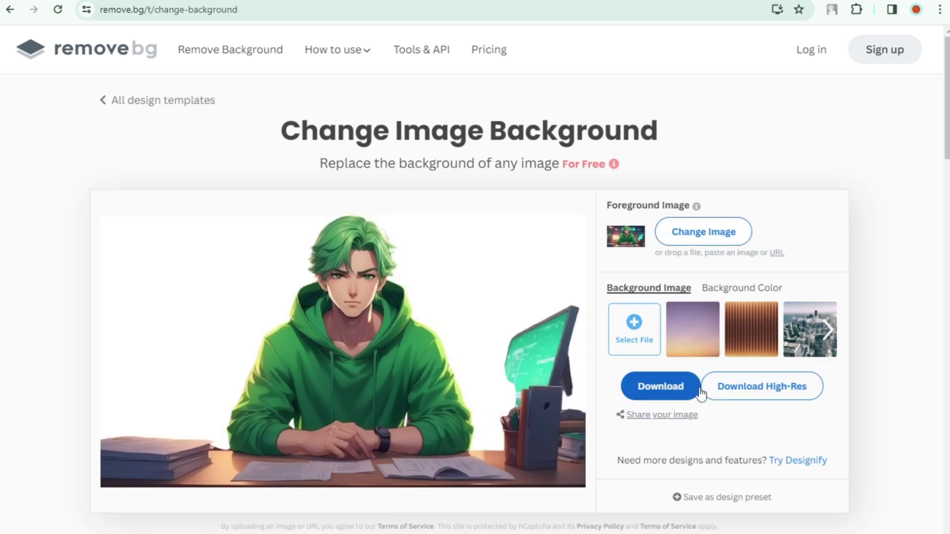
Step: Try a magenta background colour behind the character and look through the other colour swatches
click(824, 330)
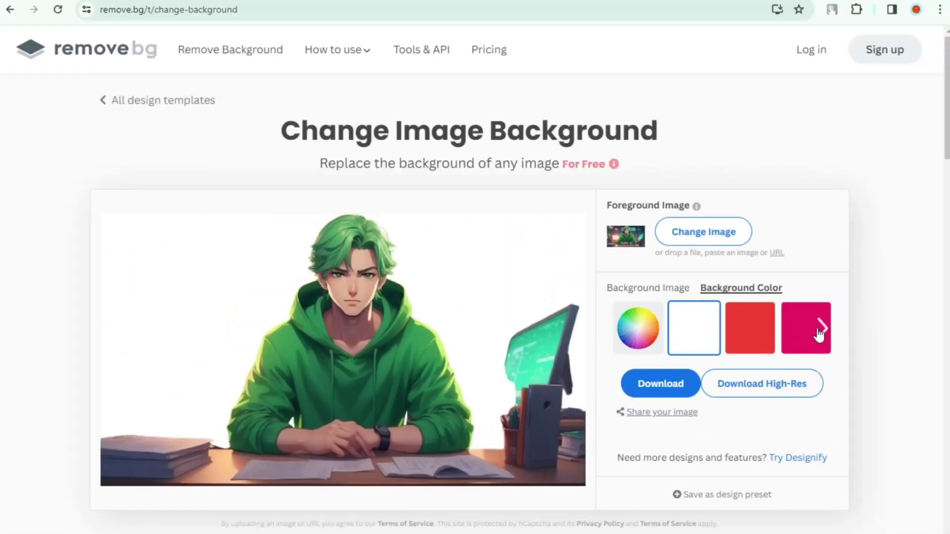
click(795, 329)
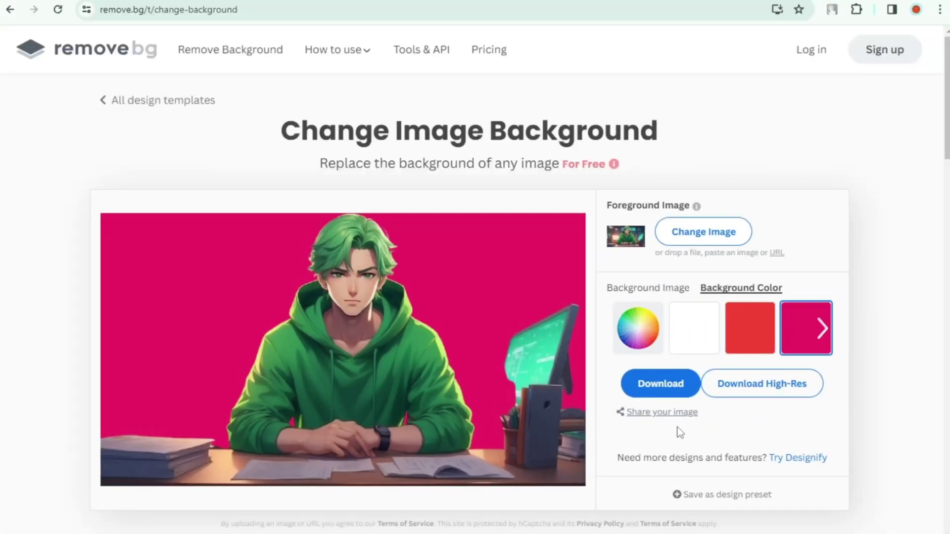
click(822, 329)
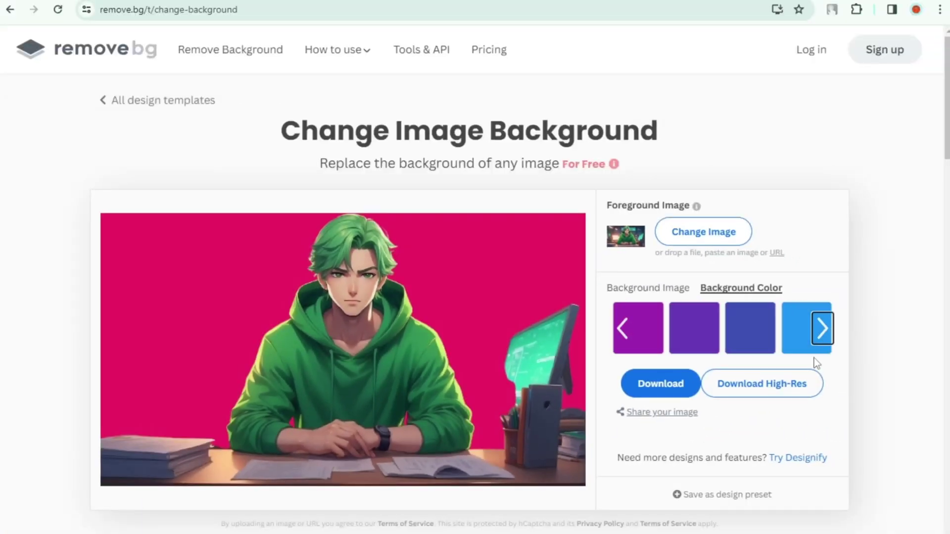
click(822, 333)
click(822, 333)
click(823, 332)
click(623, 334)
click(623, 334)
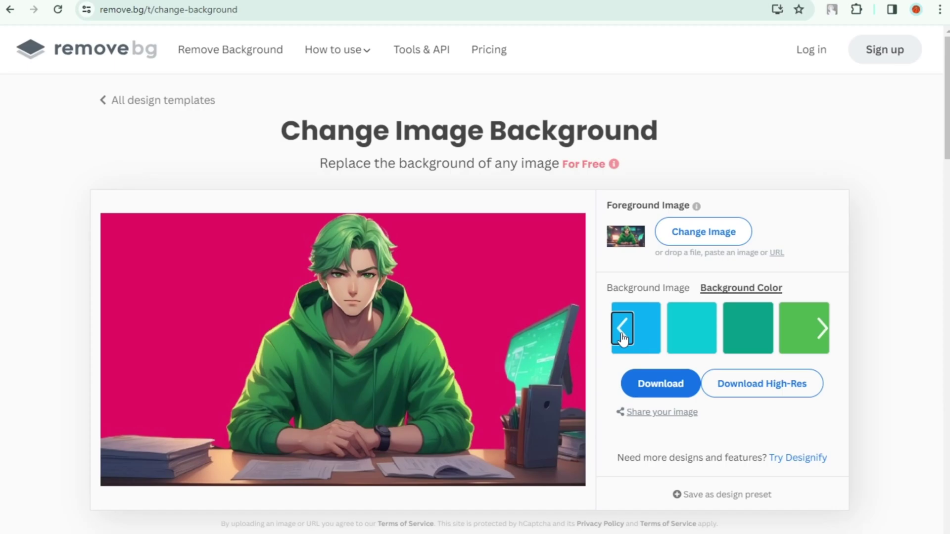
click(623, 334)
click(623, 334)
Step: Set a custom saturated pure blue as the background colour behind the character
click(694, 328)
mouse_move(463, 280)
mouse_down()
mouse_move(501, 289)
mouse_move(496, 281)
mouse_up()
drag(493, 210, 565, 121)
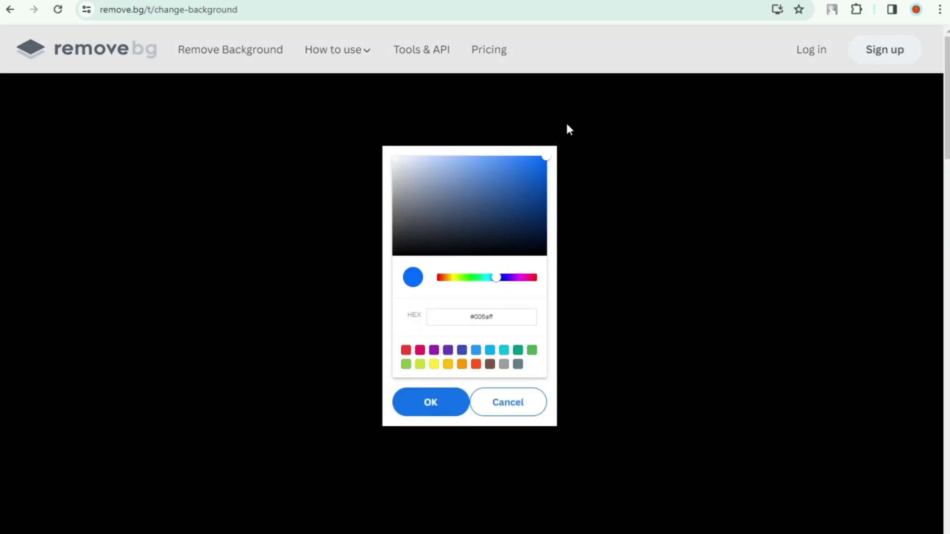
drag(496, 277, 503, 275)
click(430, 402)
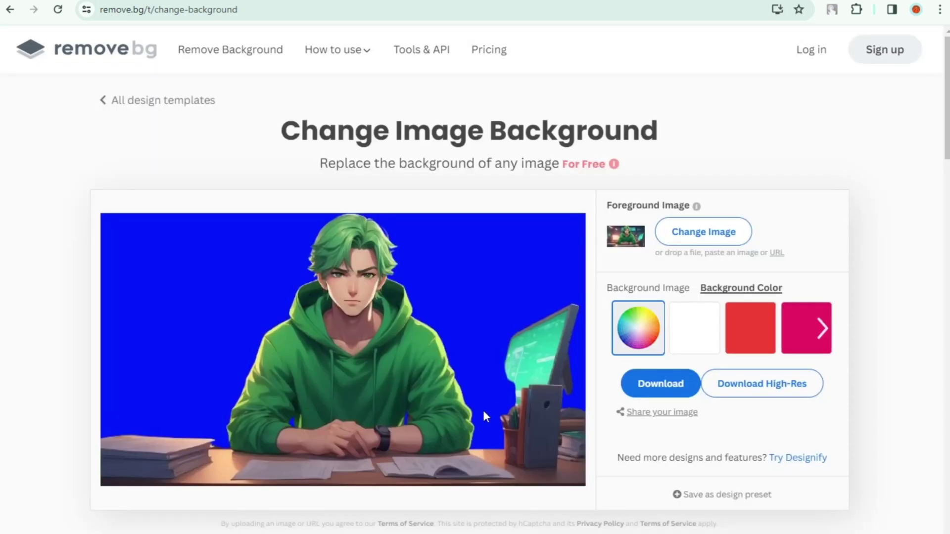
Step: Download the green hoodie character image with the blue background
scroll(513, 416, down, 4)
scroll(677, 390, up, 4)
click(677, 390)
Step: Switch to Canva and create a blank YouTube Thumbnail design
click(586, 166)
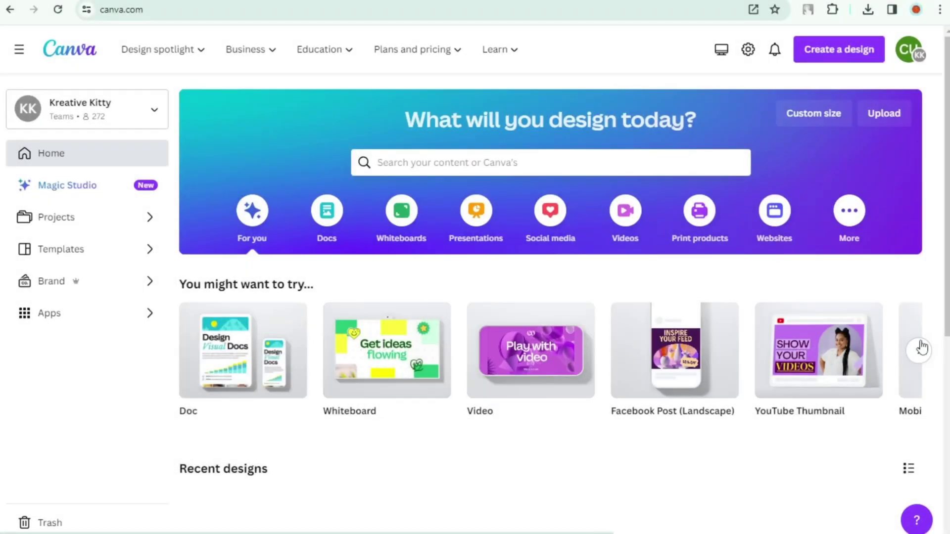
click(809, 386)
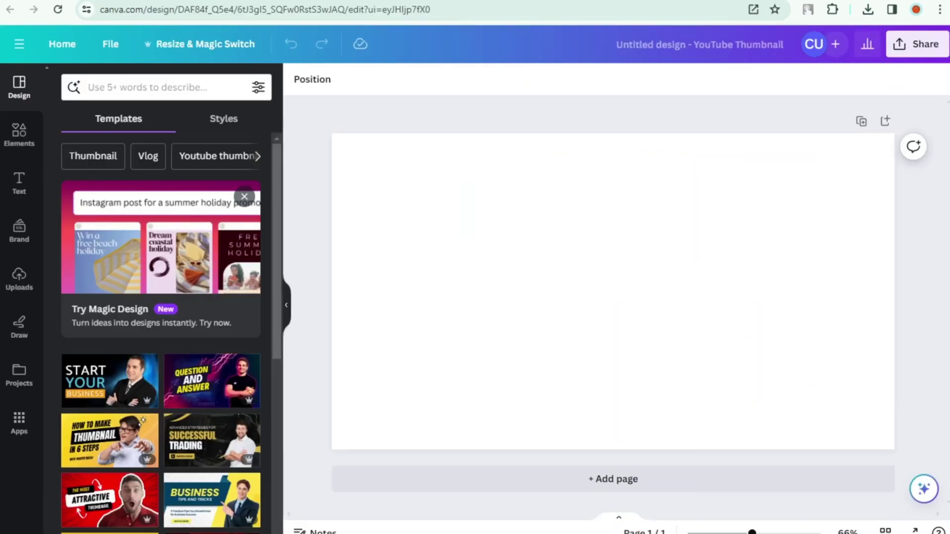
Step: Upload the study room and blue-background character images, place the character on the page and enlarge it to fill the page
click(20, 280)
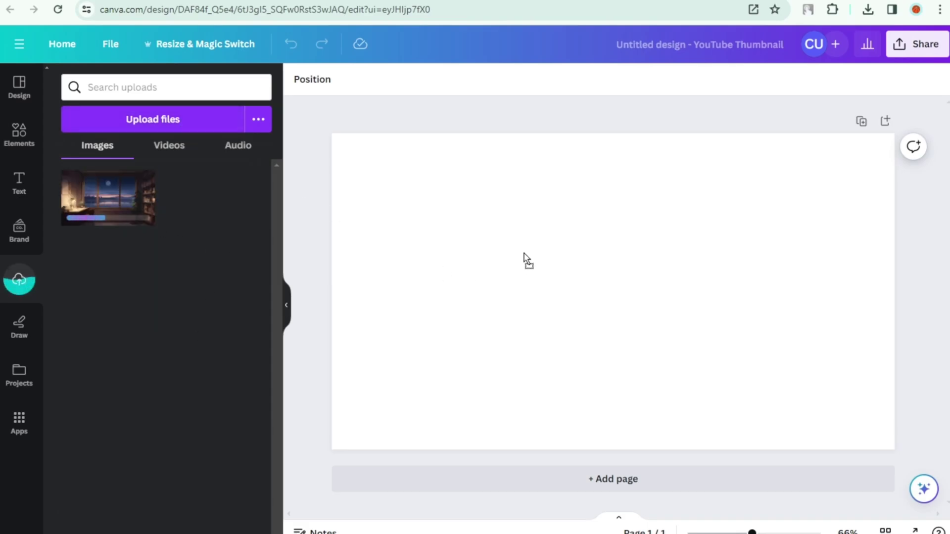
drag(525, 253, 625, 297)
drag(708, 318, 441, 216)
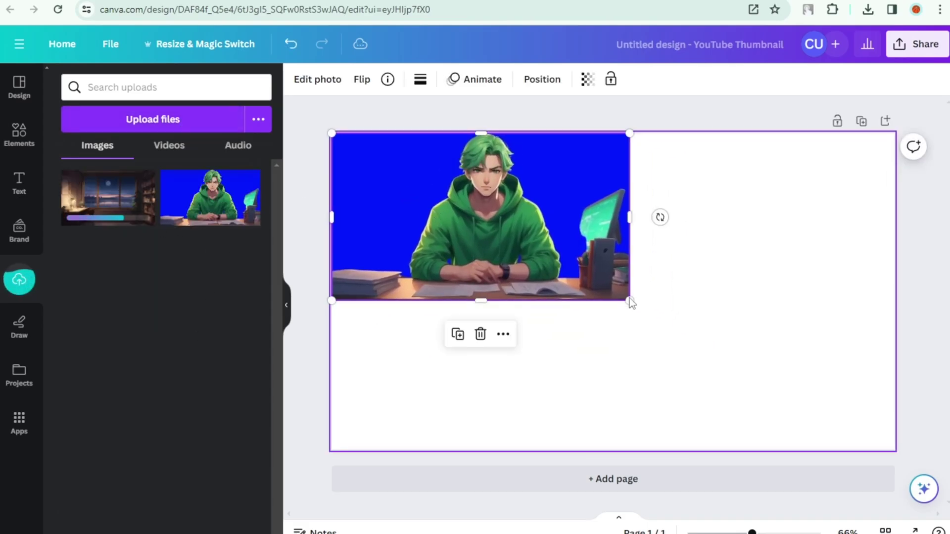
drag(629, 301, 894, 450)
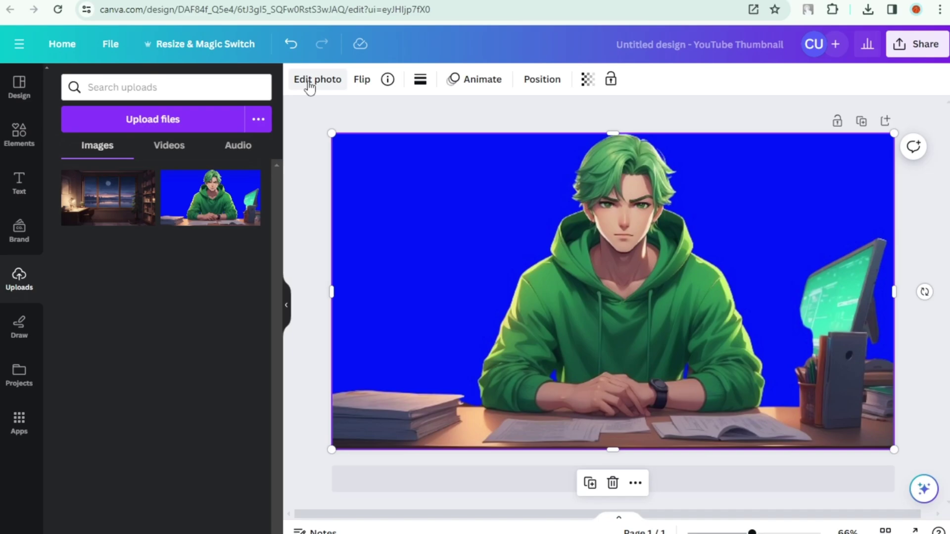
Step: Remove the blue background from the character photo with BG Remover and erase the computer monitor with Magic Eraser
click(336, 91)
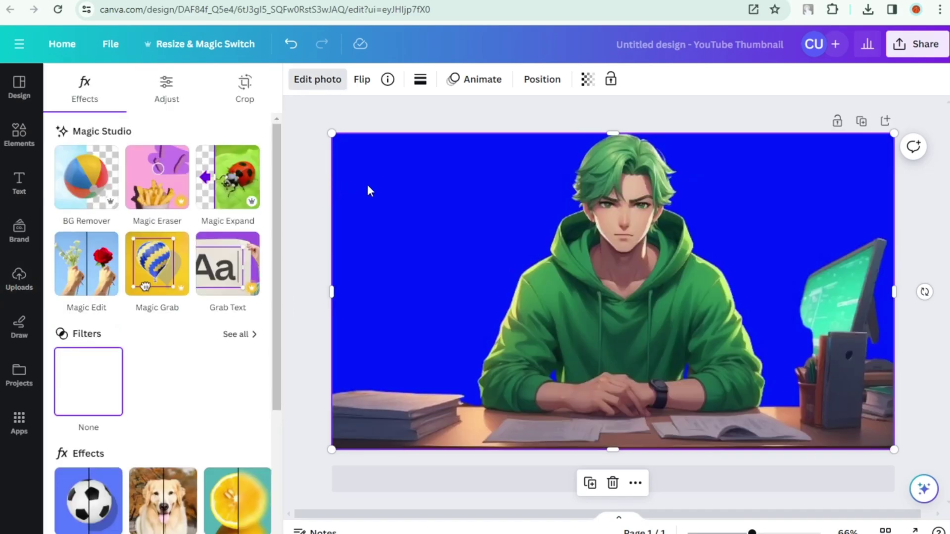
click(83, 173)
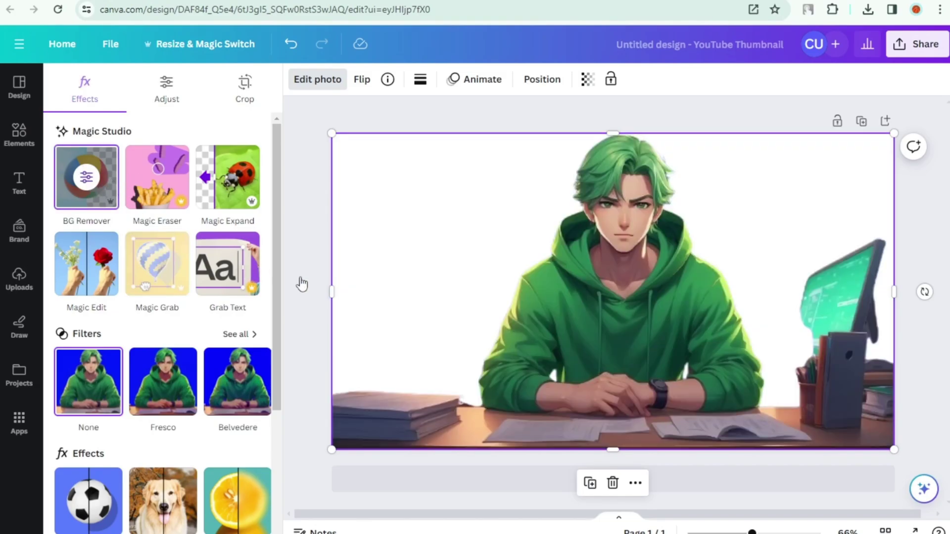
click(150, 175)
drag(918, 338, 911, 344)
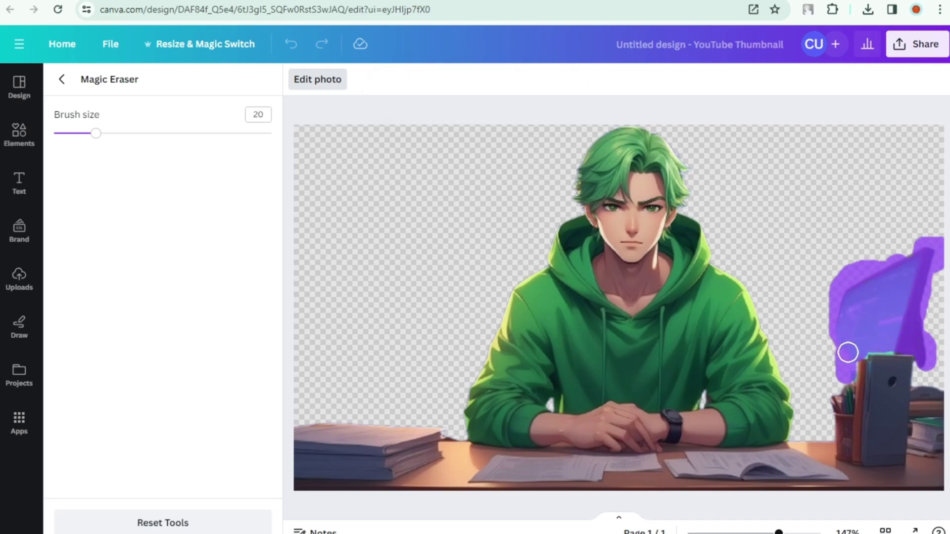
drag(900, 341, 899, 342)
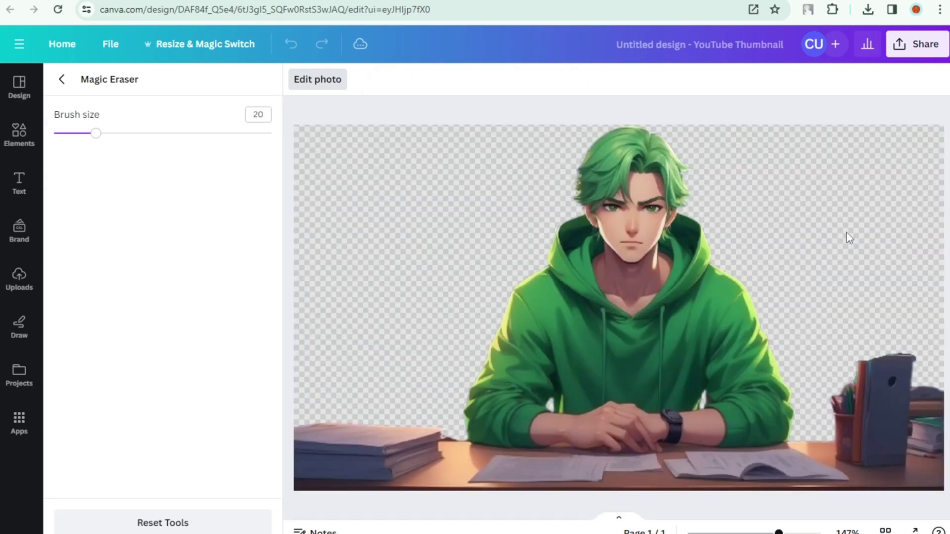
click(59, 82)
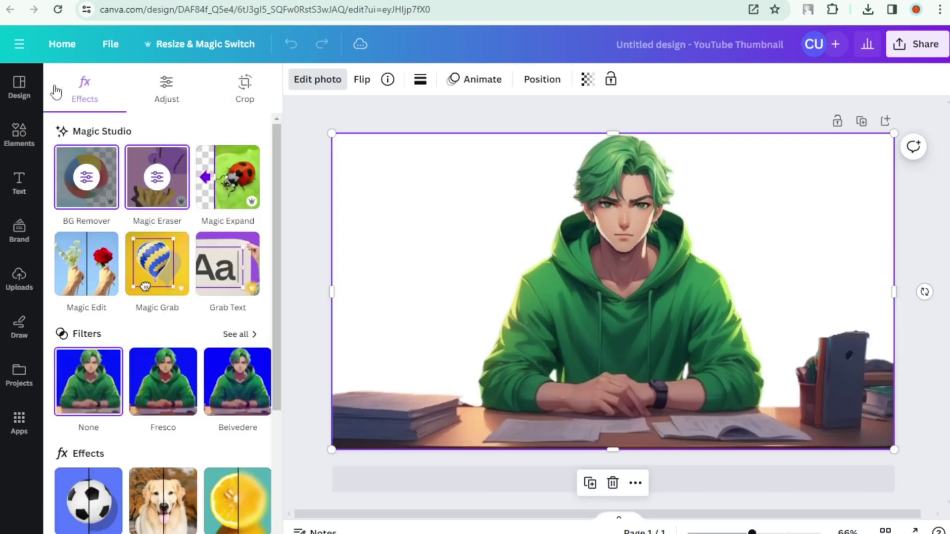
Step: Add the uploaded study room image, enlarge it to cover the page and send it behind the character
click(19, 278)
drag(108, 197, 466, 290)
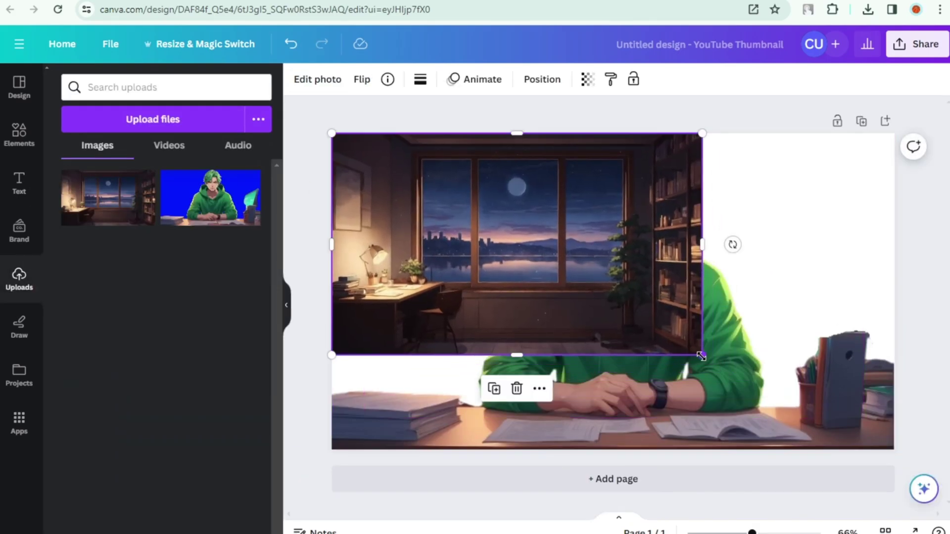
drag(699, 355, 904, 461)
right_click(488, 289)
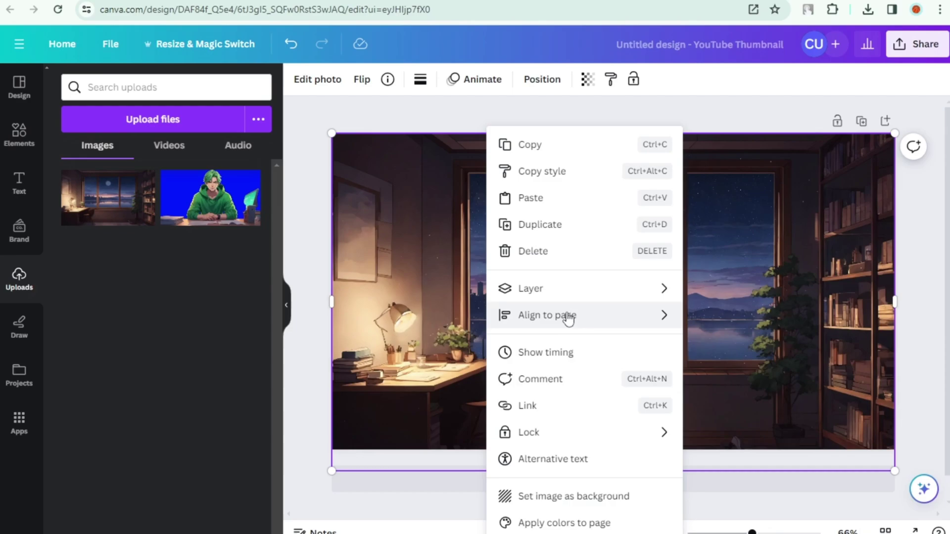
mouse_move(614, 291)
click(737, 369)
Step: Lock the character layer in place and shift the study room image up until its lower edge meets the page's lower edge
click(542, 79)
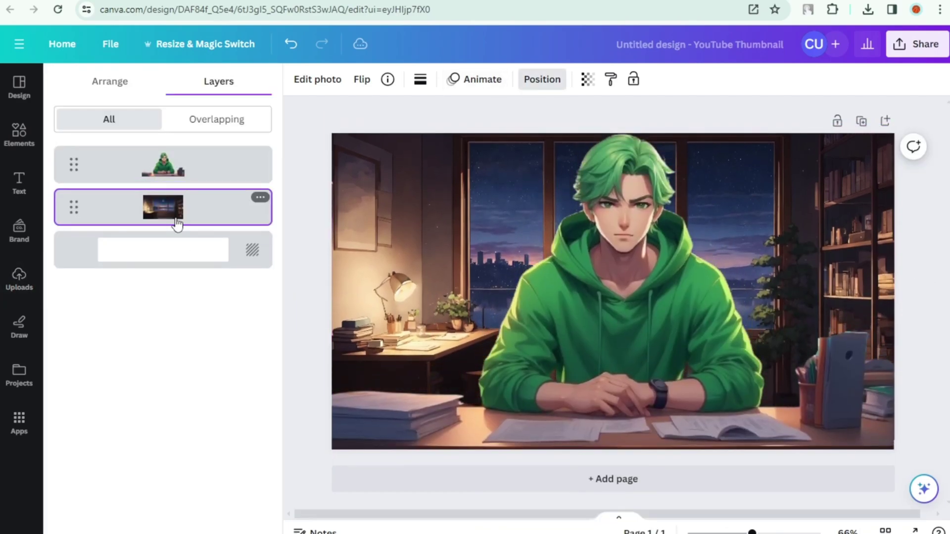
click(188, 151)
key(alt+shift+l)
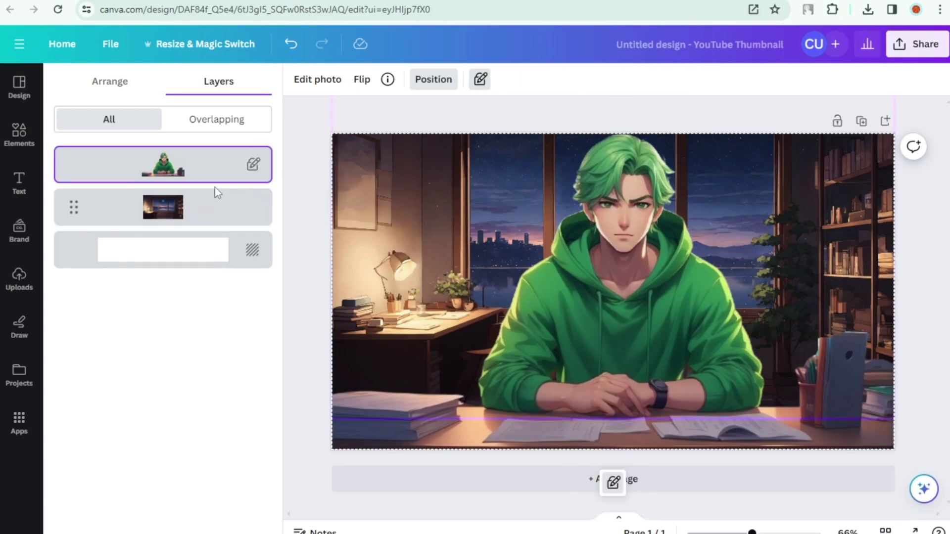
mouse_move(481, 272)
mouse_down()
mouse_move(483, 304)
mouse_move(480, 271)
mouse_up()
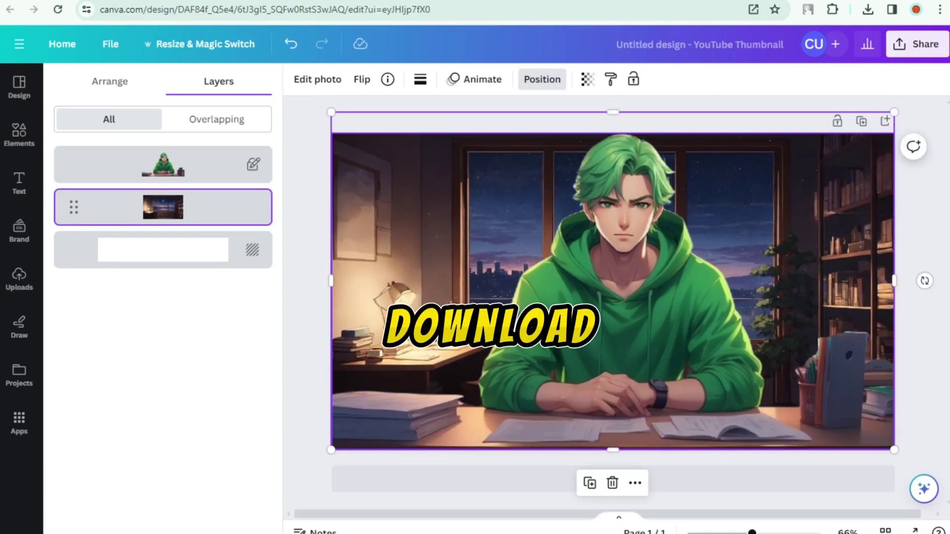
Step: Download the finished thumbnail design as a PNG file
click(19, 280)
click(917, 44)
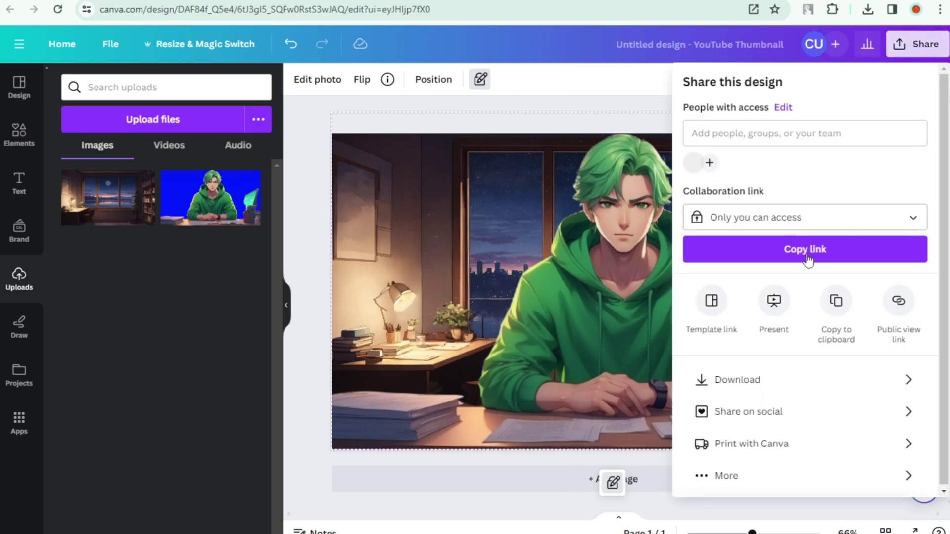
click(707, 379)
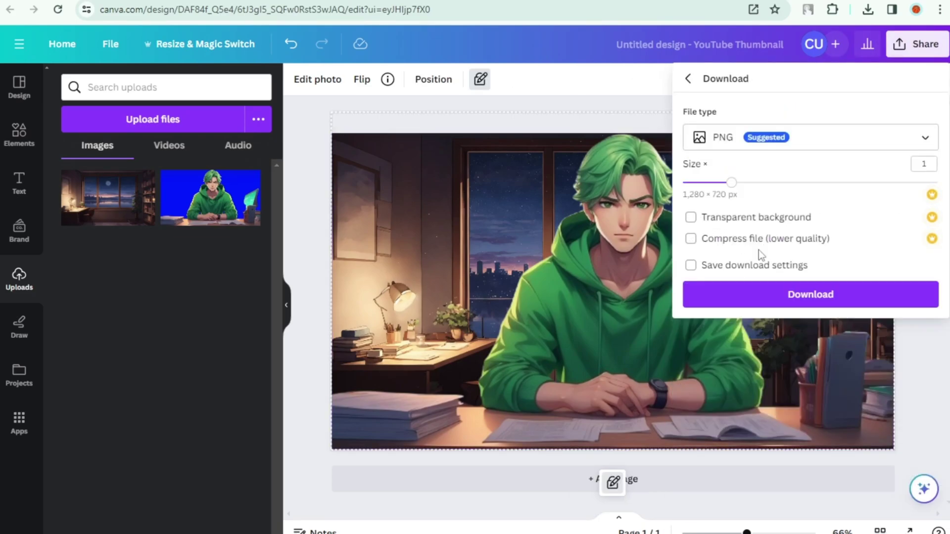
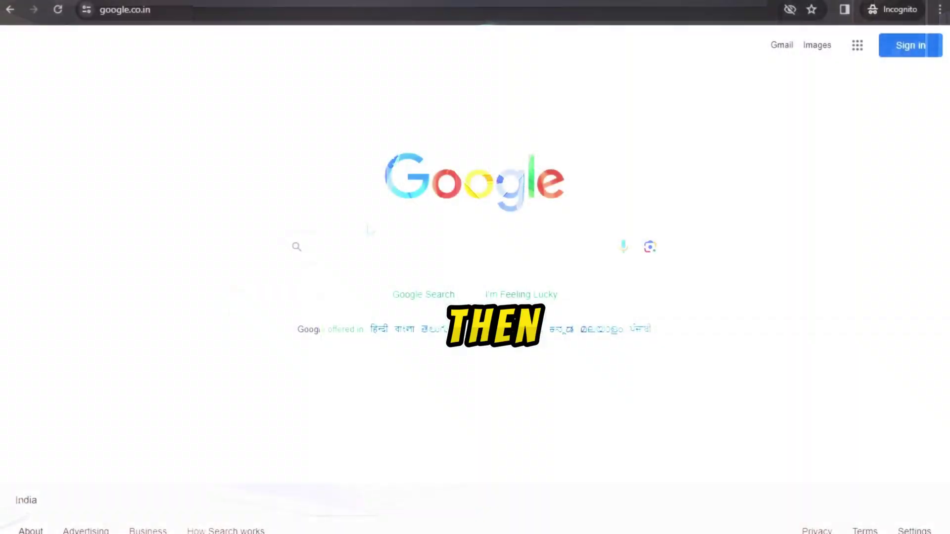
Step: Search Google for adobe firefly and open Adobe's Firefly product page to look over its generative tools
text(adobe firfly)
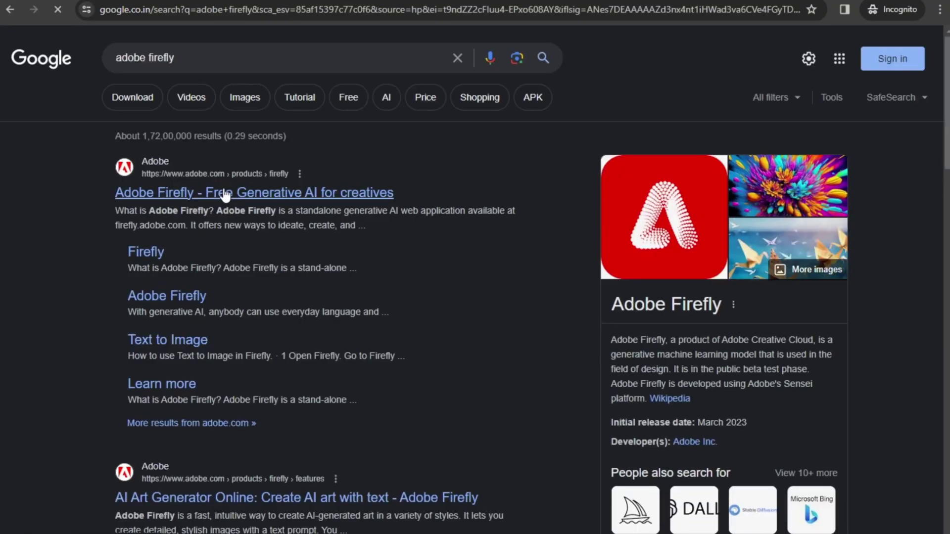
click(223, 191)
scroll(391, 309, down, 5)
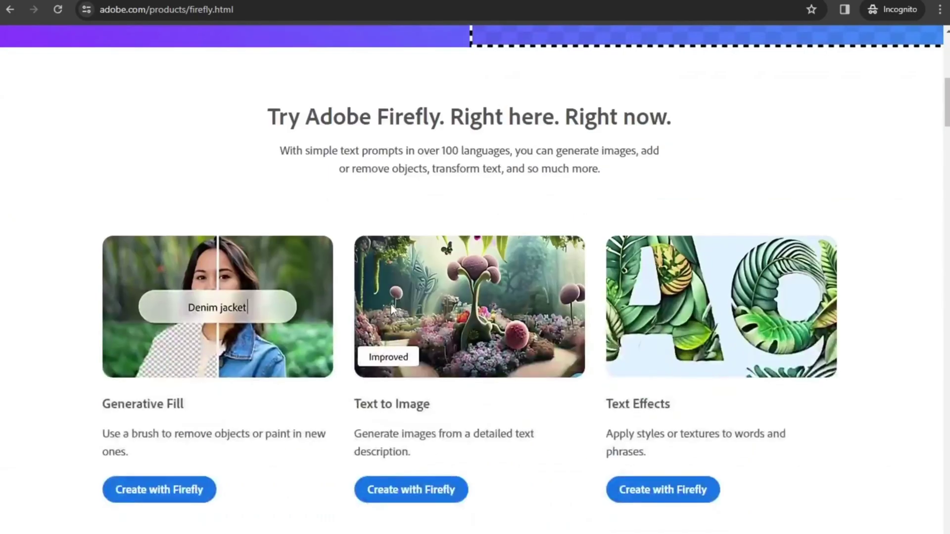
scroll(392, 310, down, 4)
scroll(261, 441, up, 4)
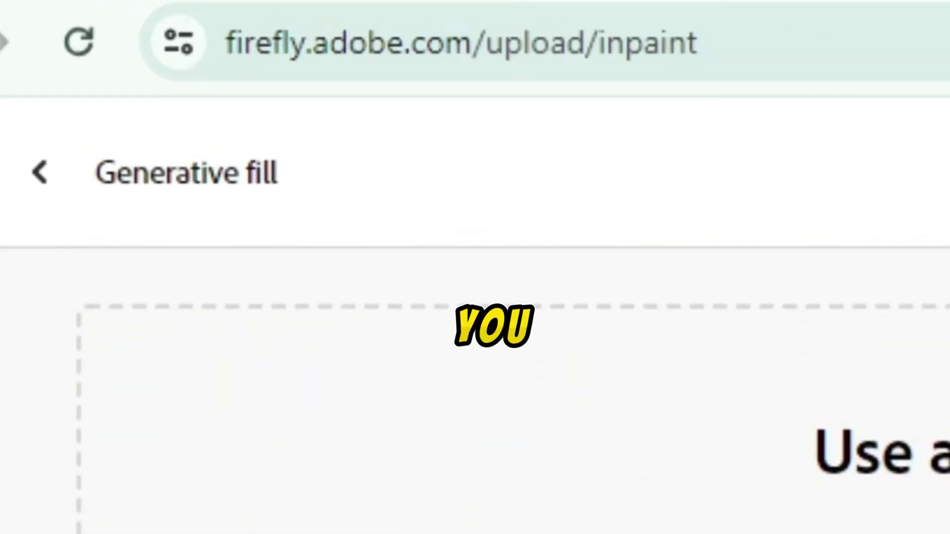
Step: Upload the downloaded Untitled design.png to Firefly's Generative fill
click(869, 12)
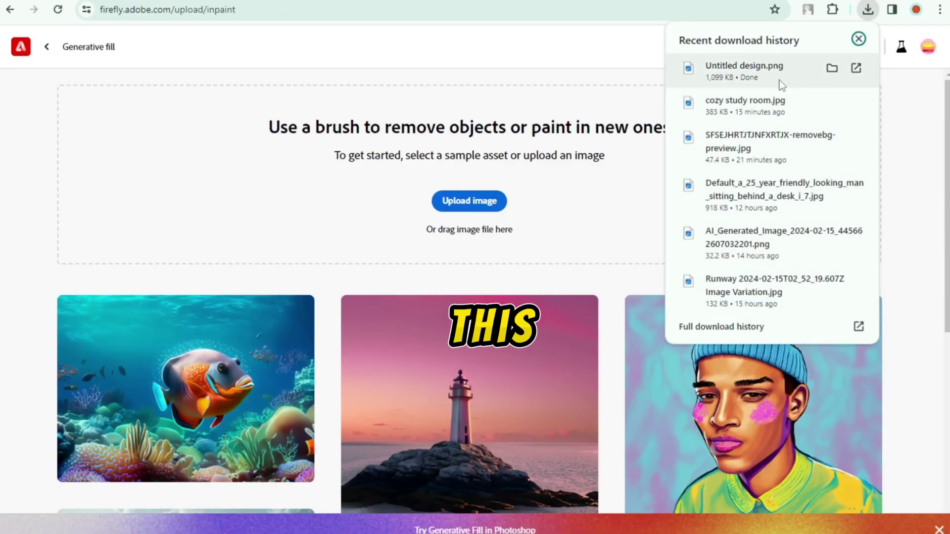
drag(780, 81, 524, 176)
click(859, 38)
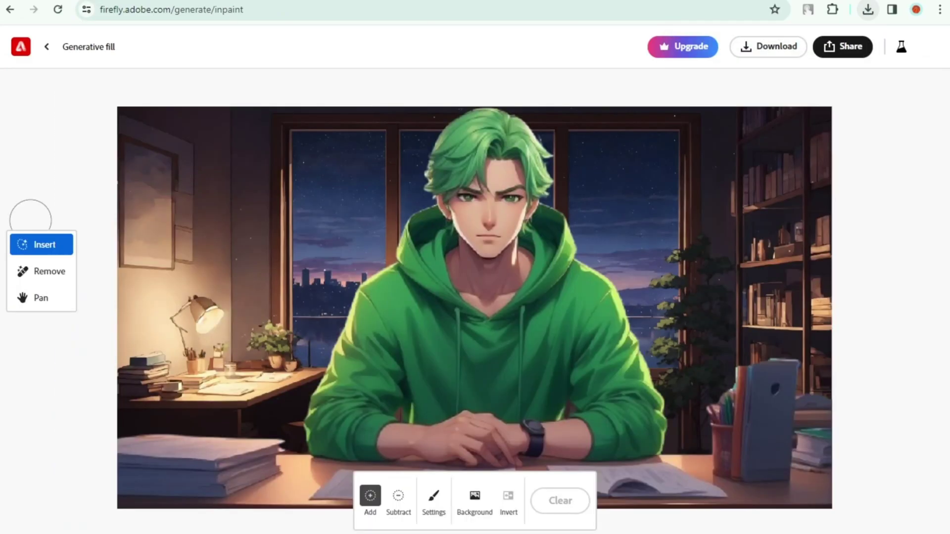
click(41, 303)
drag(394, 308, 392, 253)
click(42, 244)
click(41, 271)
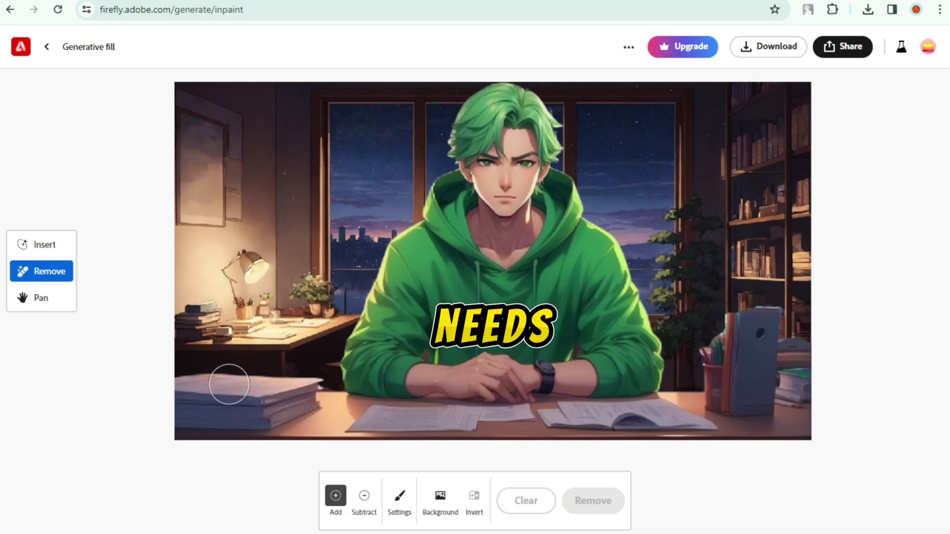
Step: Brush out the desk area beside the character's arm, generate a laptop there with Insert and keep the dark laptop variation
key(i)
mouse_move(268, 302)
mouse_down()
mouse_move(396, 421)
mouse_move(257, 297)
mouse_move(312, 380)
mouse_up()
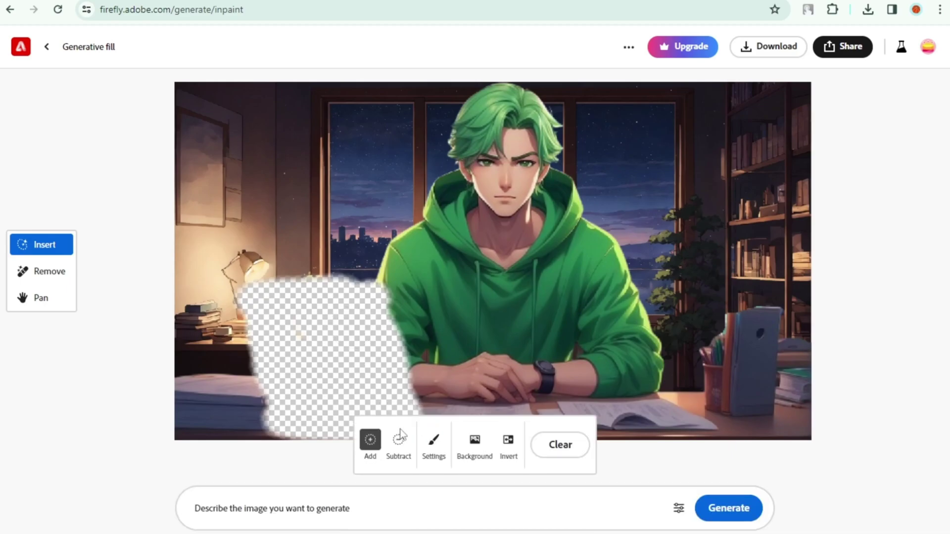
key(Return)
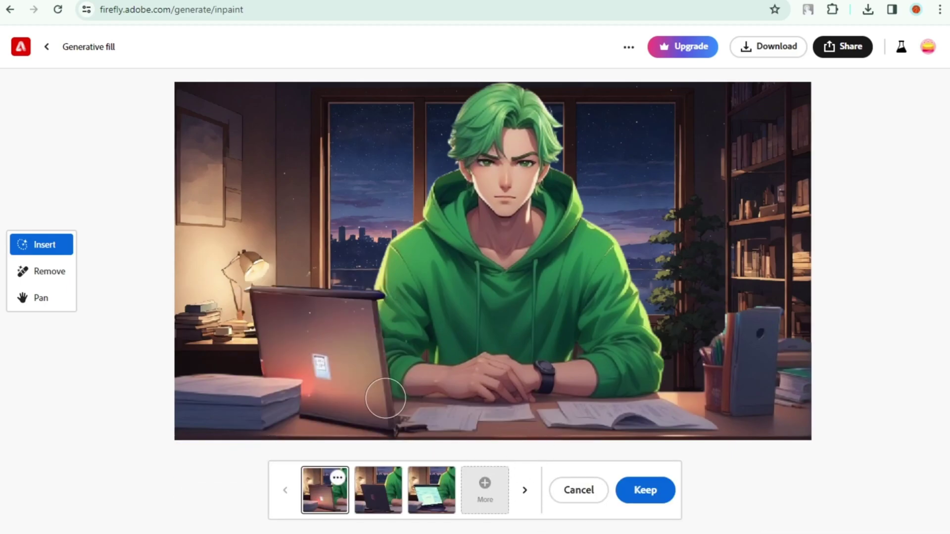
click(526, 490)
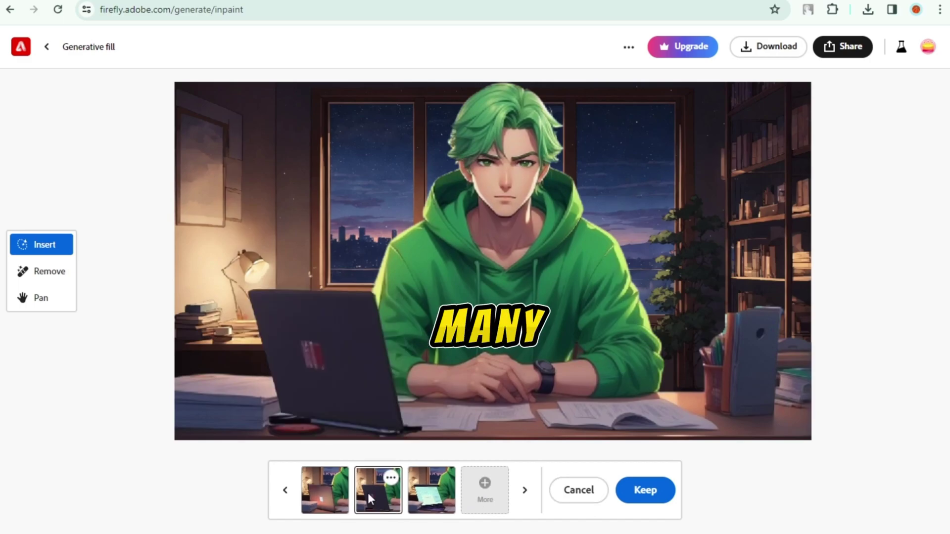
click(646, 498)
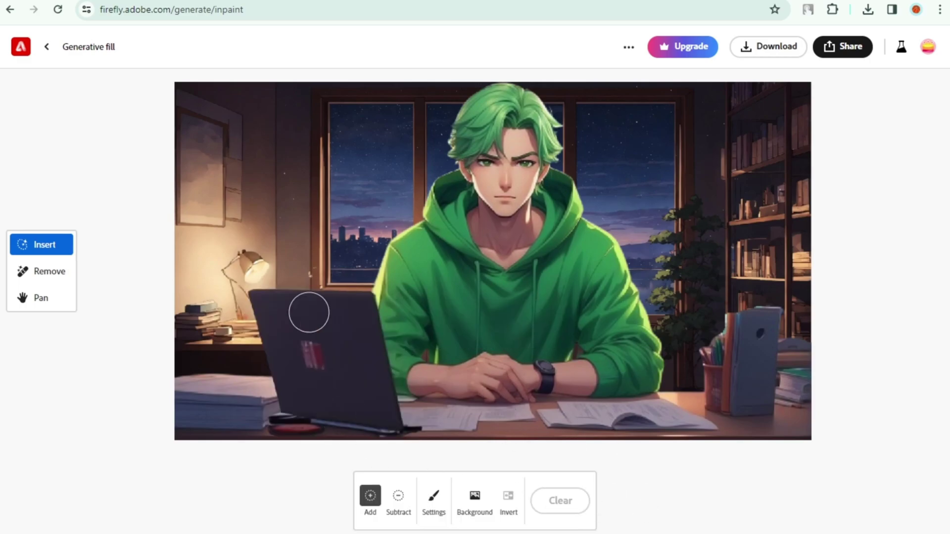
Step: Search Google for uncrop and open Neural Love's Uncrop Image or Video page
click(524, 2)
click(422, 226)
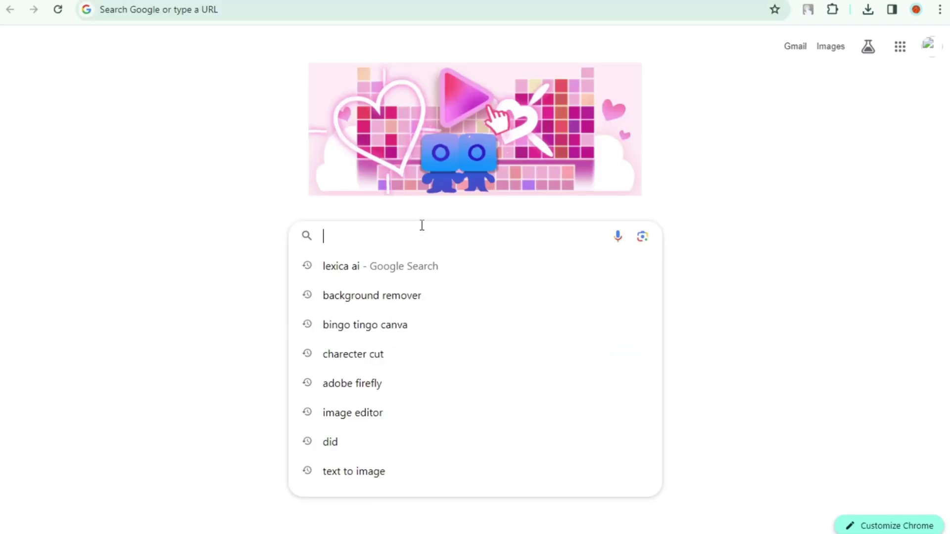
text(uncrop)
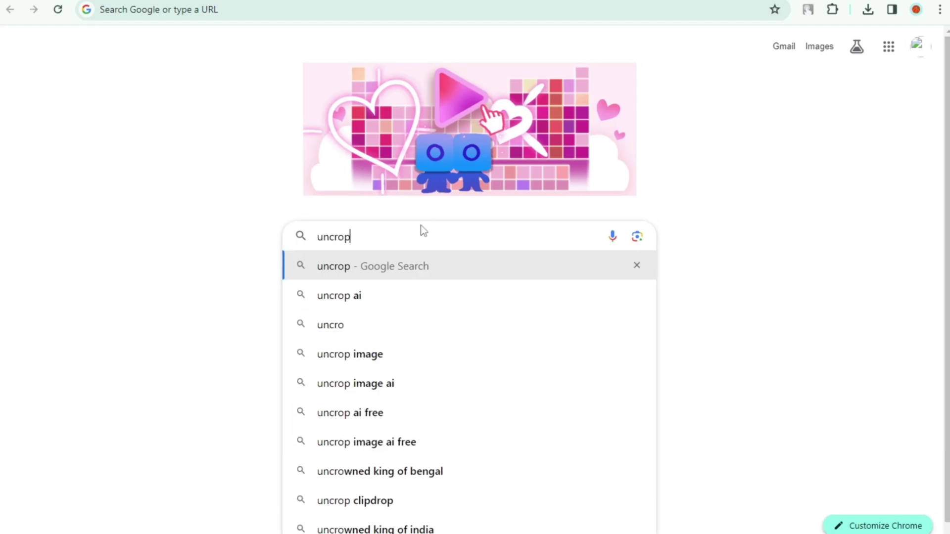
key(Return)
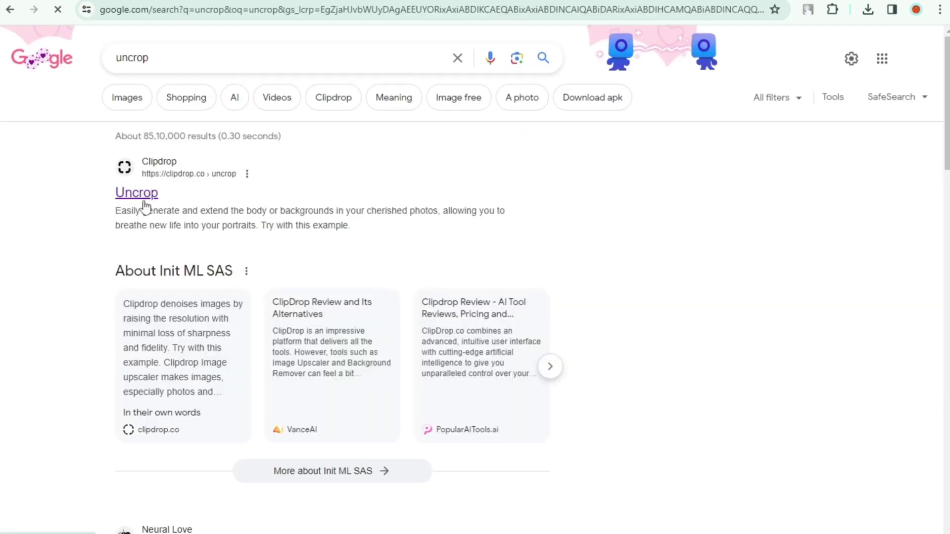
scroll(214, 319, down, 4)
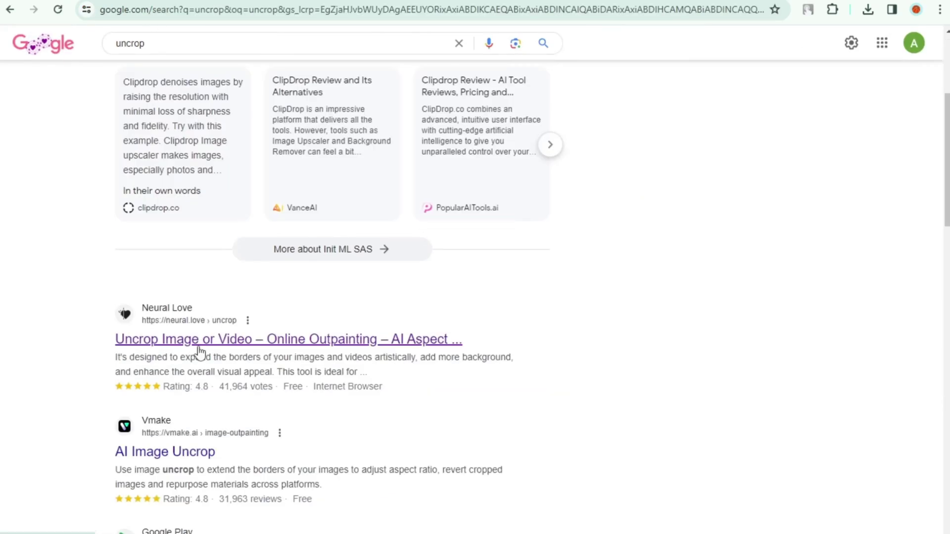
click(228, 341)
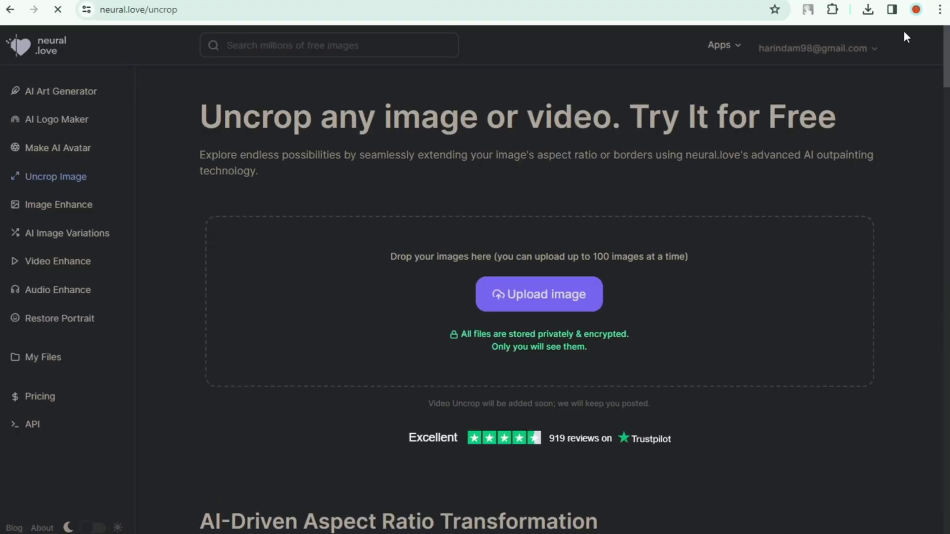
Step: Upload the downloaded thumbnail image to Neural Love and run Uncrop (Outpainting) on it
click(868, 9)
drag(760, 84, 519, 280)
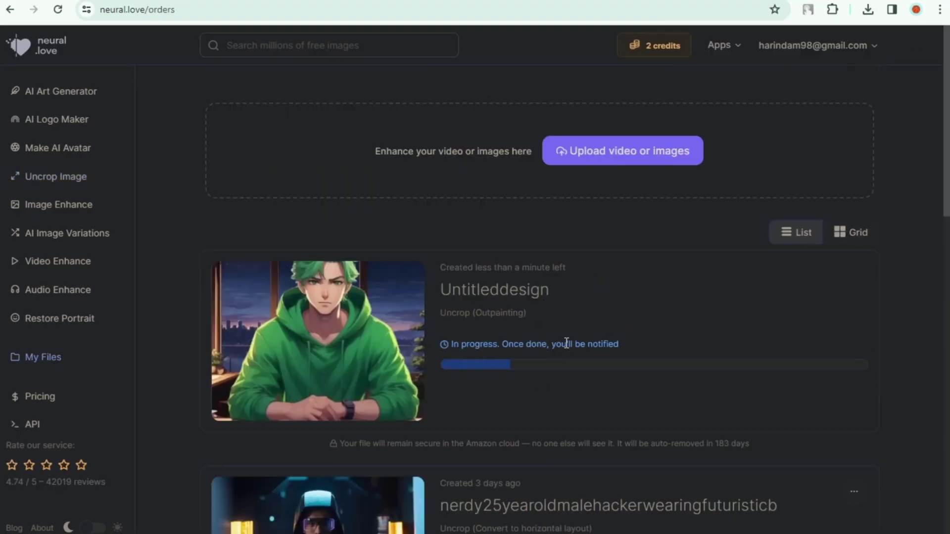
click(364, 380)
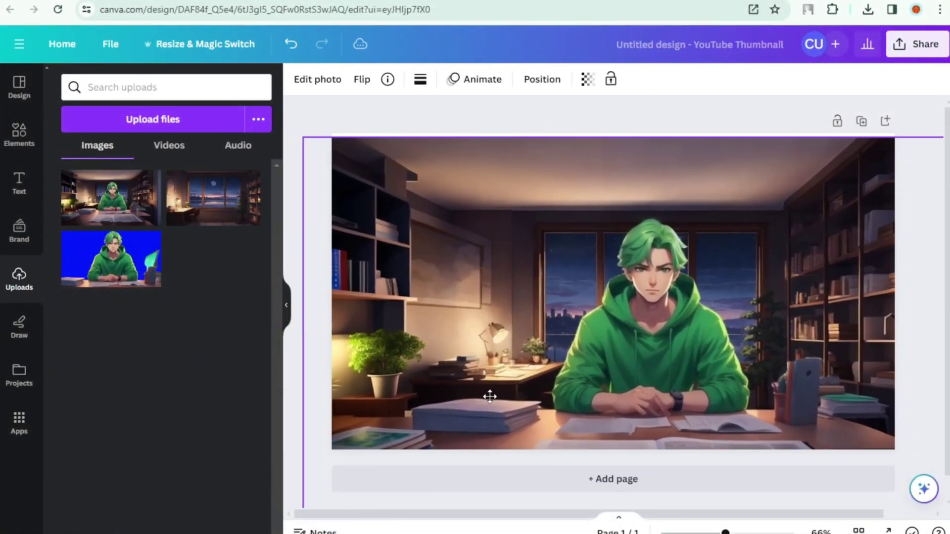
Step: In the Canva thumbnail, enlarge the extended room image to about 1,556 × 936 and shift it so the character is framed larger
drag(490, 397, 464, 360)
drag(815, 483, 611, 518)
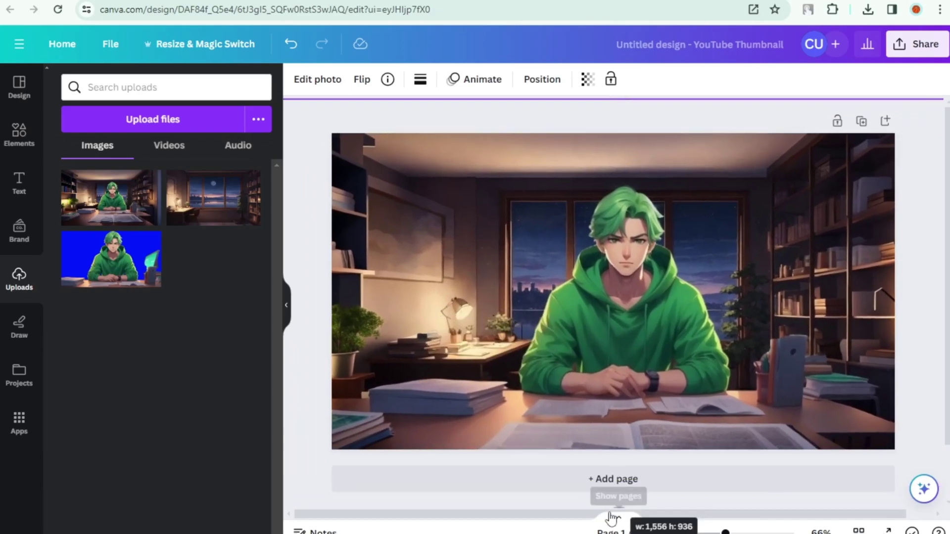
drag(607, 414, 607, 382)
click(317, 79)
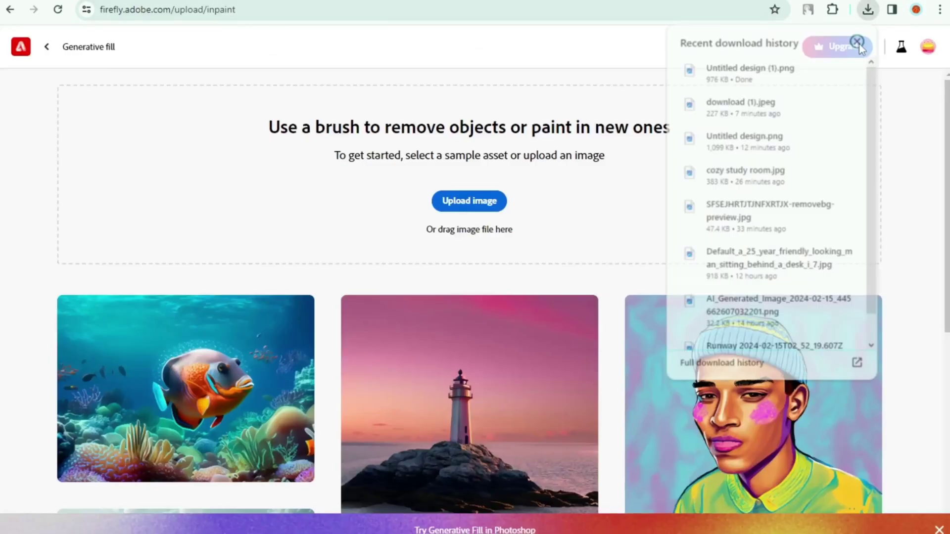
Step: Upload Untitled design (1).png to Adobe Firefly's Generative fill
drag(750, 73, 746, 156)
drag(747, 157, 545, 178)
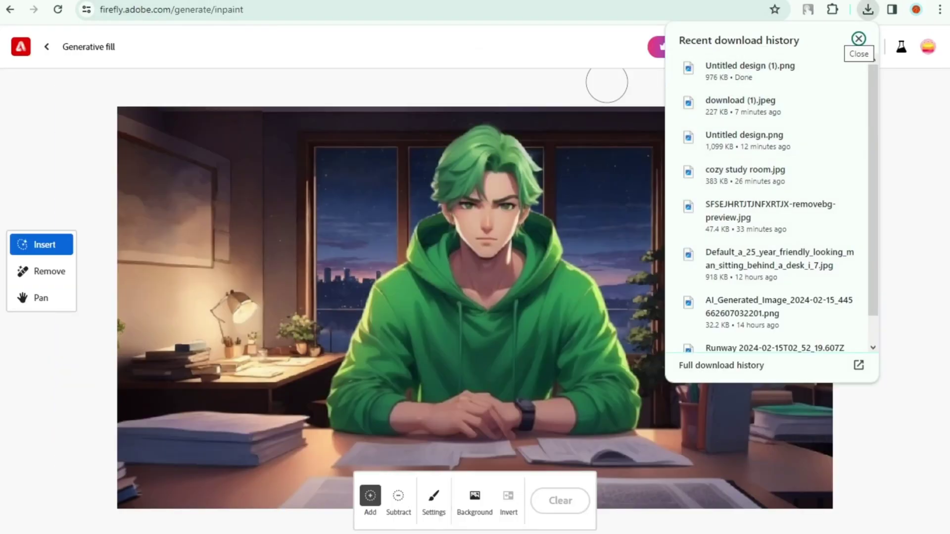
click(857, 41)
Step: Brush over the large open book along the desk's front edge, remove it with Remove and keep the first variation
click(21, 298)
click(49, 271)
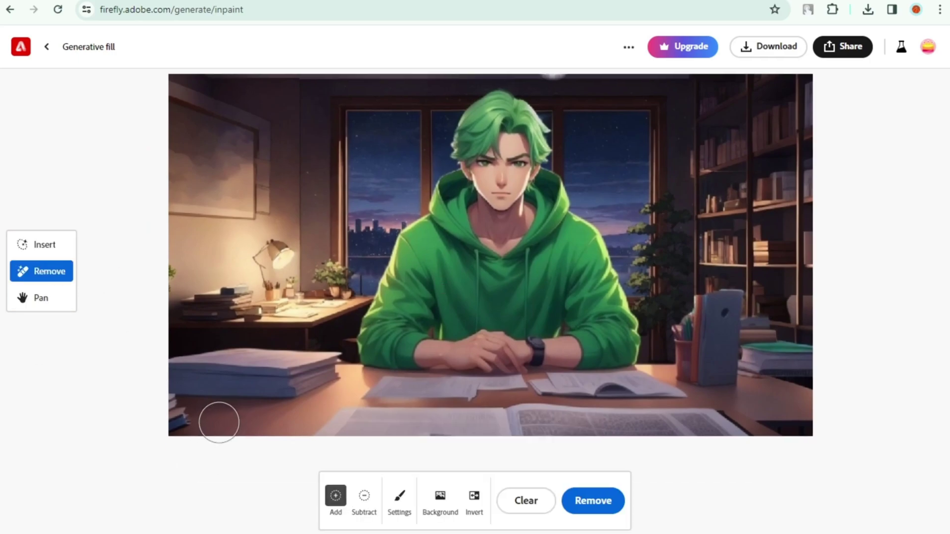
click(335, 505)
click(399, 499)
mouse_move(307, 423)
mouse_down()
mouse_move(719, 445)
mouse_move(555, 424)
mouse_move(610, 463)
mouse_up()
click(574, 502)
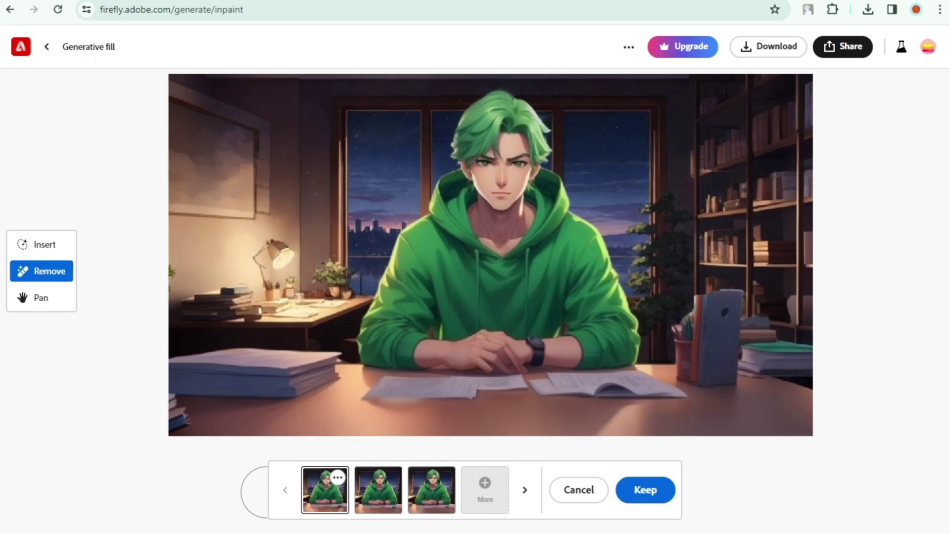
click(619, 498)
Step: Brush out the desk area beside the character's arm, insert "macbook laptop back side view" and compare the generated variations
mouse_move(333, 394)
mouse_down()
mouse_move(414, 424)
mouse_move(483, 393)
mouse_move(367, 336)
mouse_move(404, 392)
mouse_move(335, 360)
mouse_move(360, 411)
mouse_move(440, 374)
mouse_move(317, 378)
mouse_move(313, 396)
mouse_move(339, 411)
mouse_up()
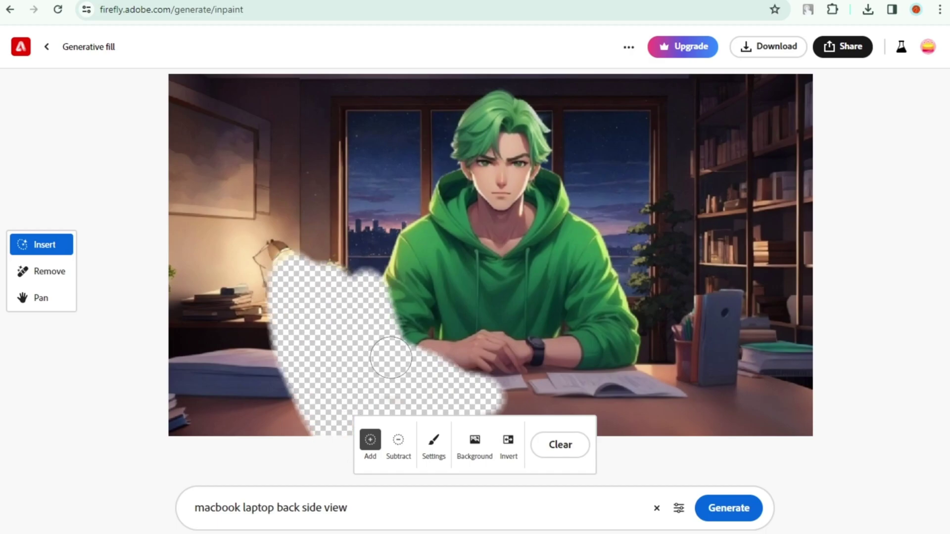
click(728, 508)
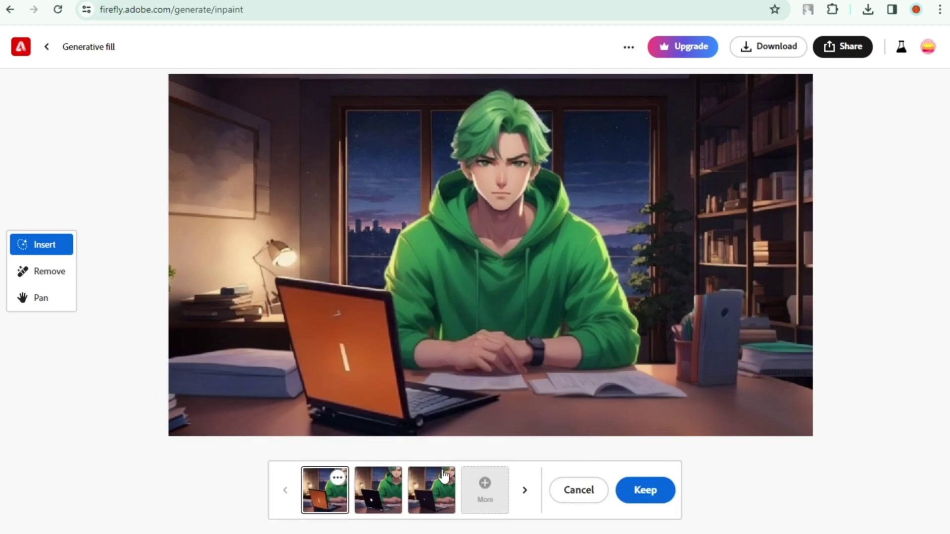
click(432, 490)
click(391, 497)
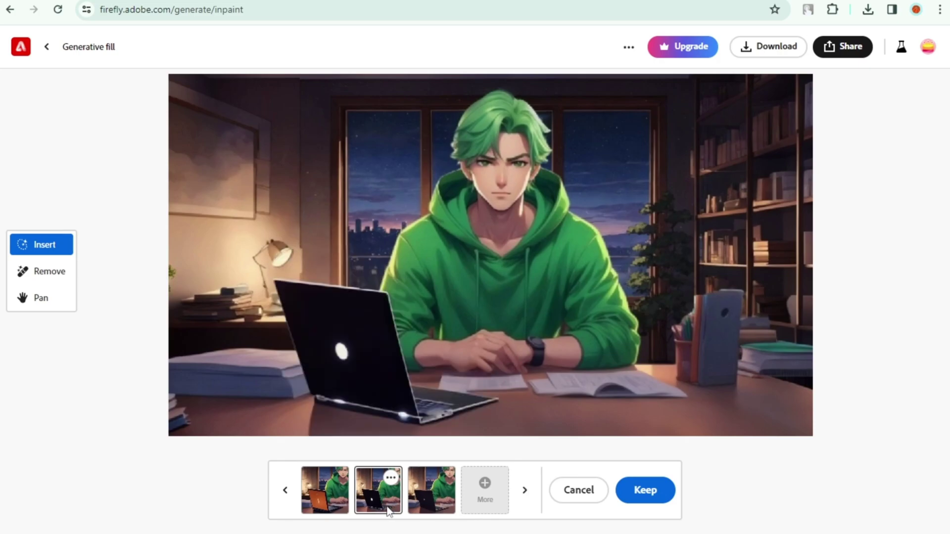
Step: Generate more laptop variations and keep the black laptop with the glowing logo and the white cup behind it
click(490, 493)
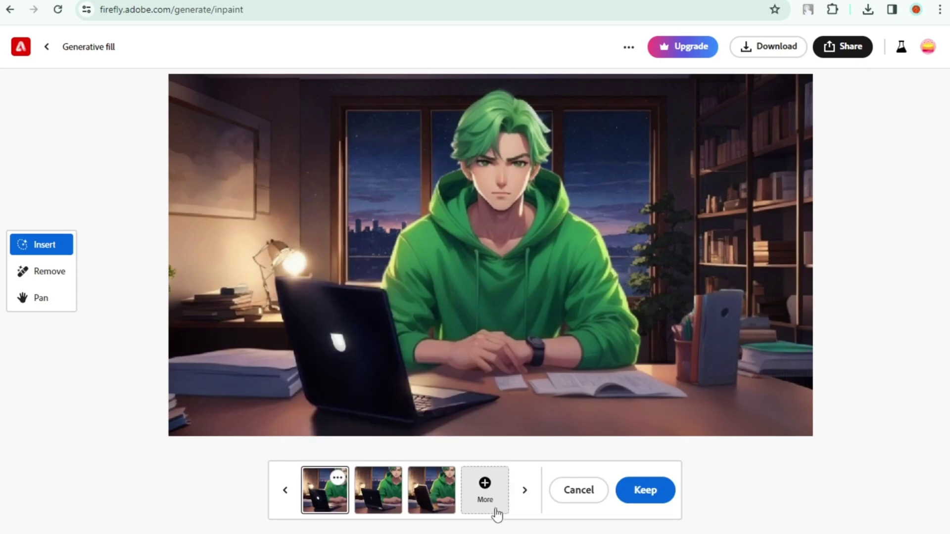
click(367, 500)
click(326, 495)
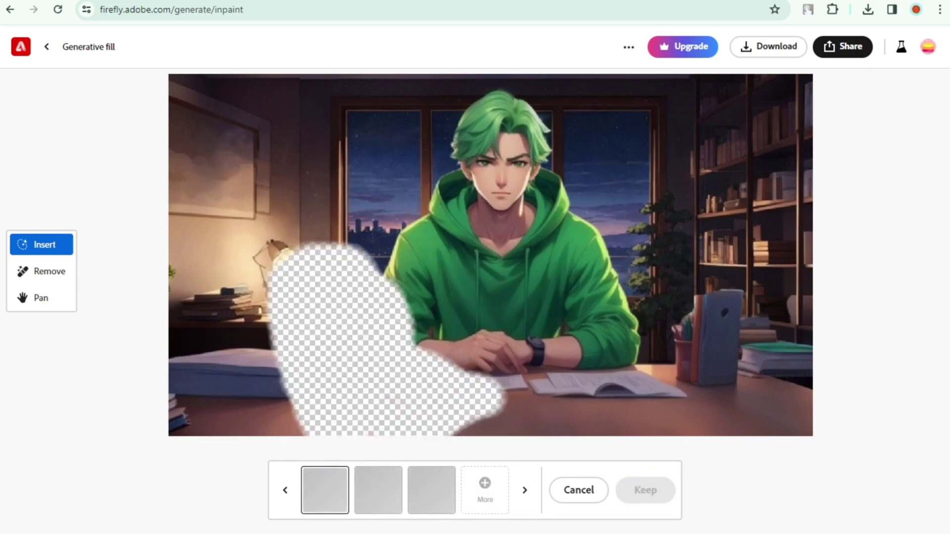
click(429, 511)
click(427, 499)
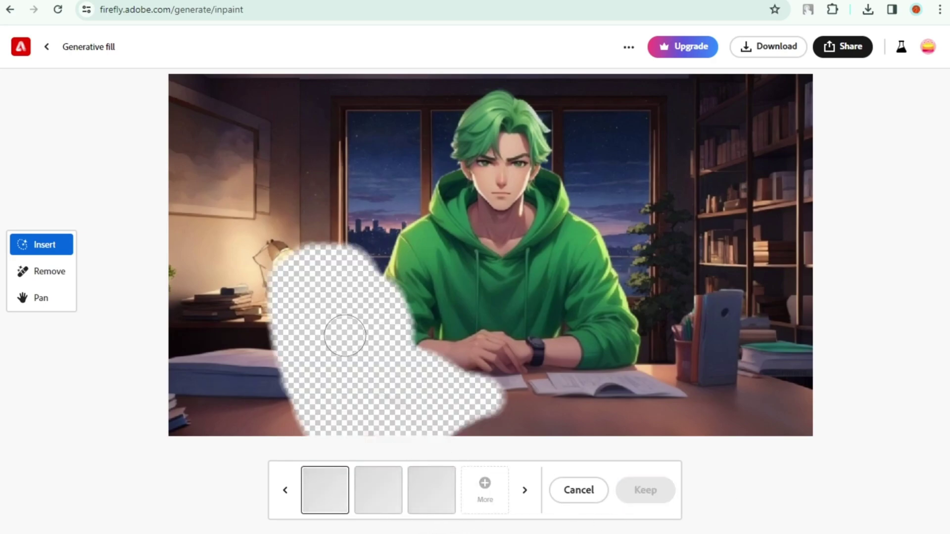
click(928, 47)
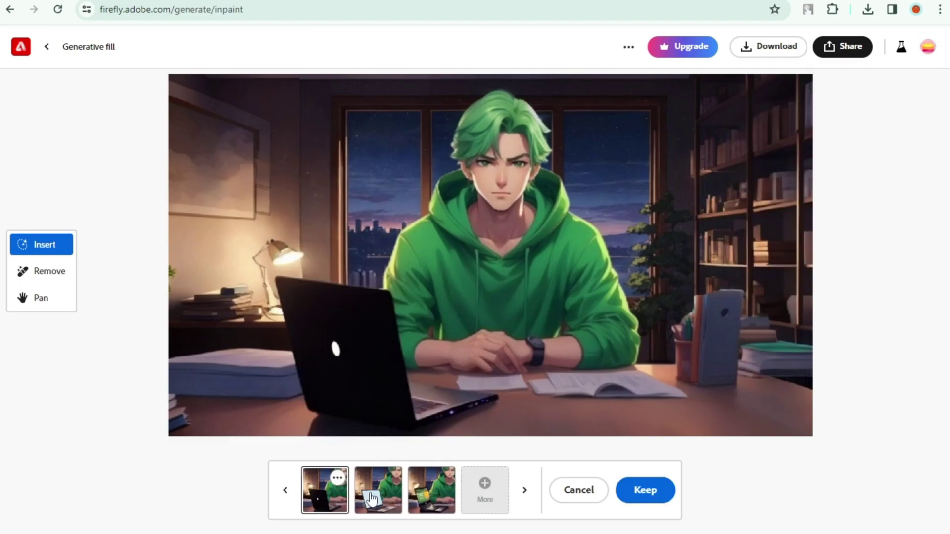
click(420, 507)
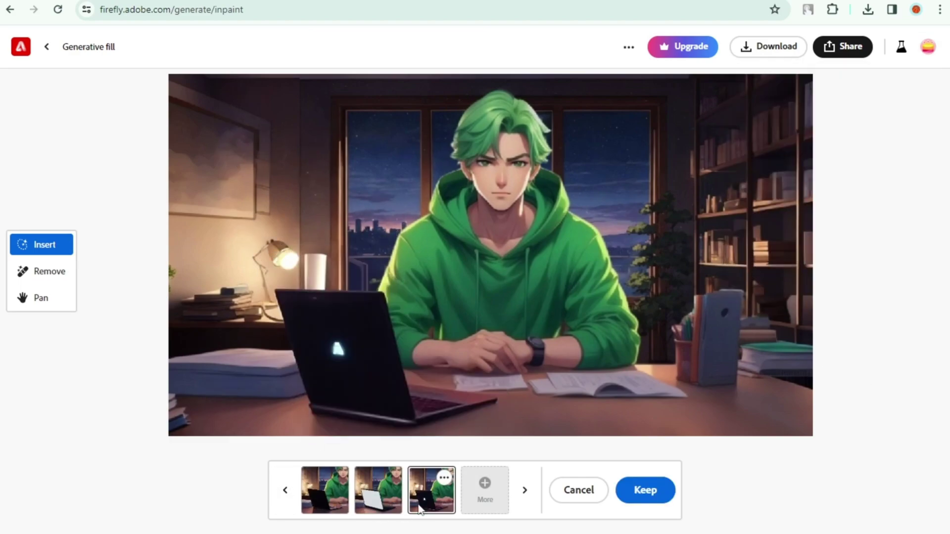
click(645, 490)
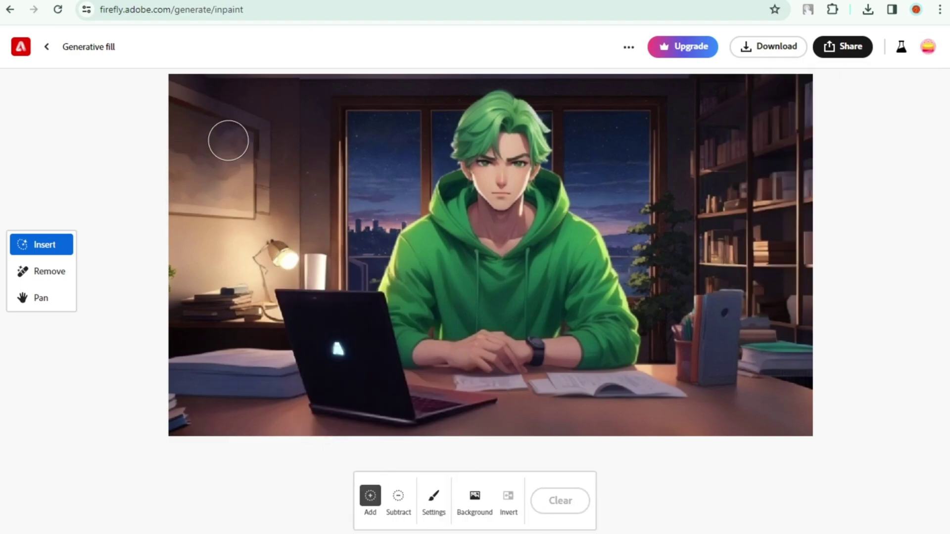
Step: Brush out a round spot on the wall beside the window, generate a "clock" there and keep the blue-faced variation
text(clock)
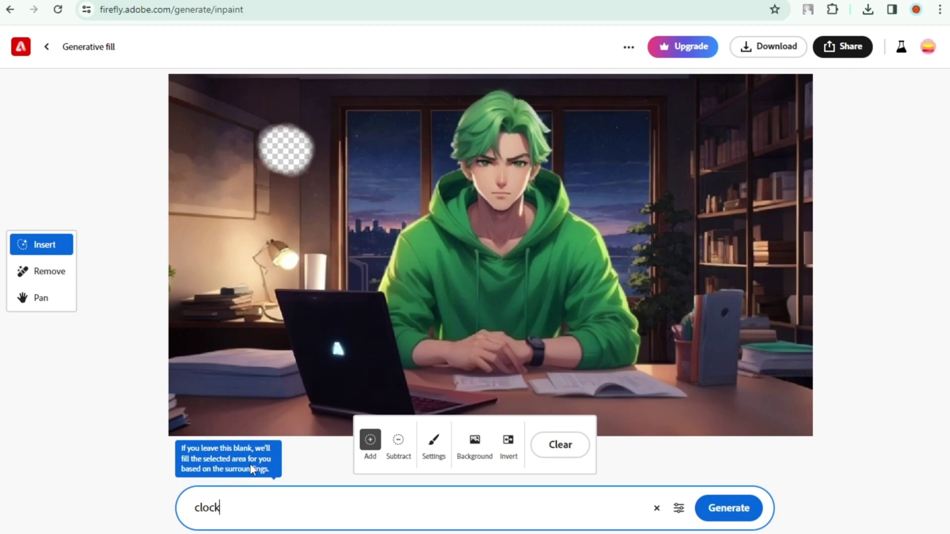
key(Return)
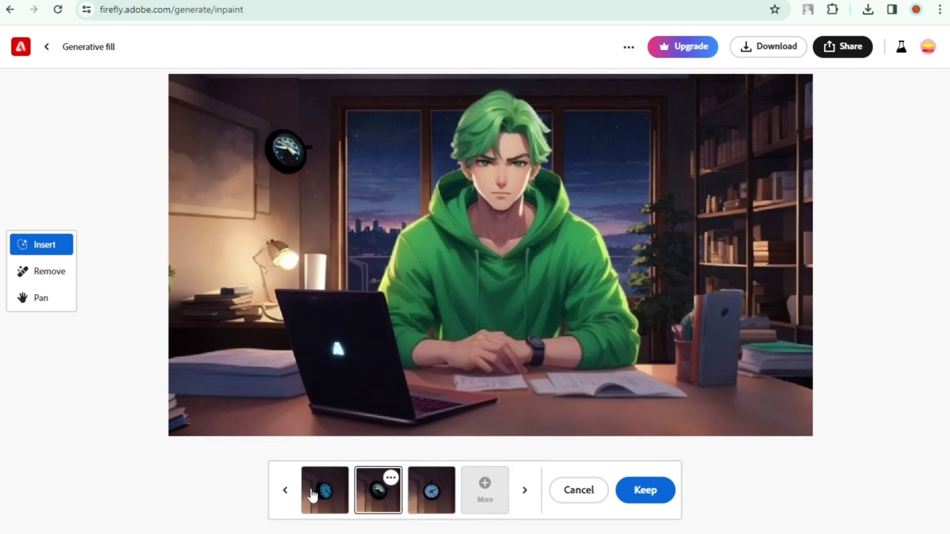
click(312, 495)
click(646, 490)
Step: Brush out the framed picture on the wall and generate "painting, art piece" in its place
mouse_move(173, 119)
mouse_down()
mouse_move(247, 195)
mouse_move(162, 93)
mouse_move(258, 188)
mouse_up()
click(434, 444)
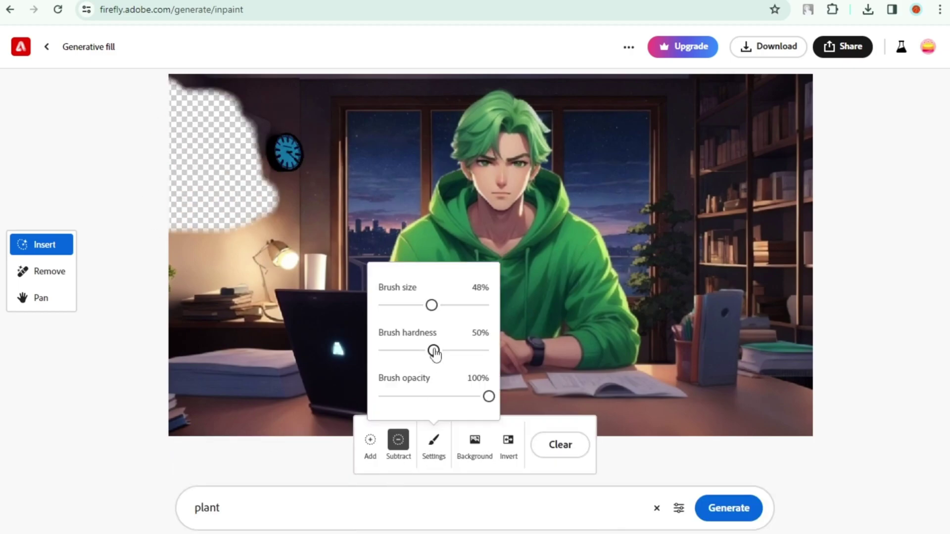
click(290, 193)
double_click(207, 508)
text(painting, art piece)
click(728, 508)
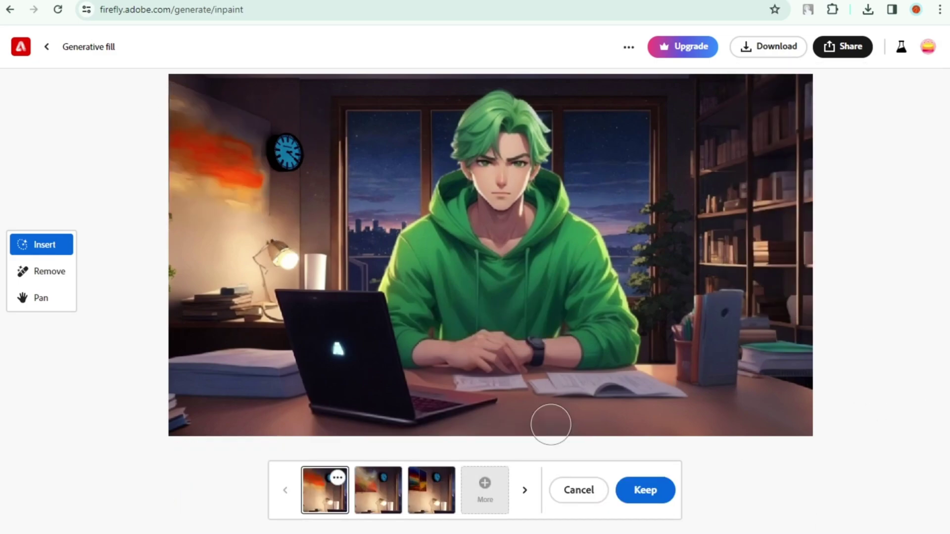
Step: Compare the painting variations, generate more and keep the multicoloured abstract canvas
click(378, 490)
click(432, 490)
click(485, 492)
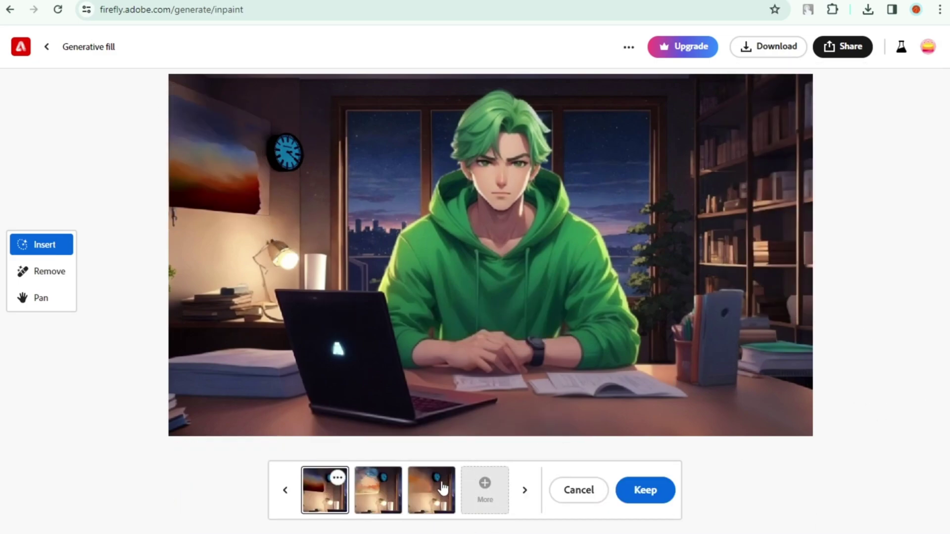
click(525, 490)
click(641, 497)
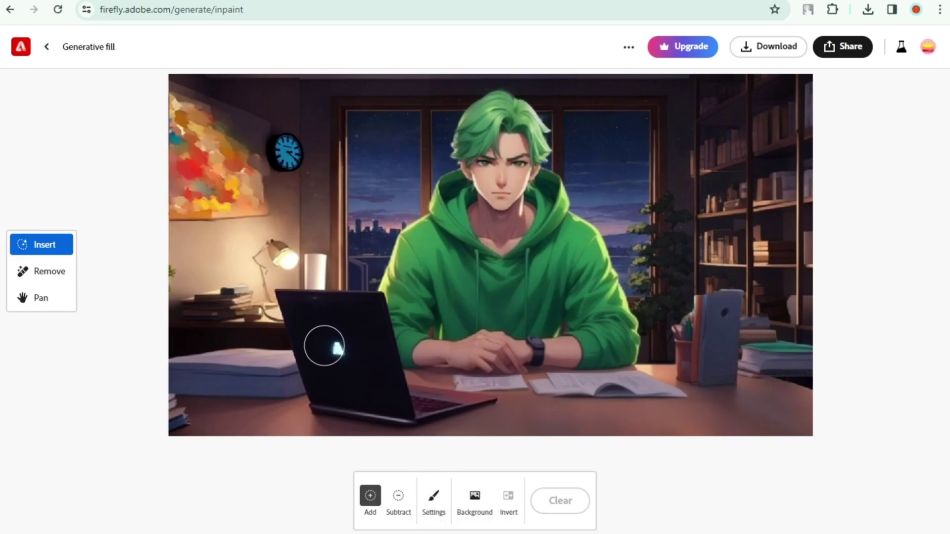
Step: Check the whole edited picture with Pan and download it from Firefly
click(42, 298)
scroll(609, 314, up, 2)
scroll(625, 211, down, 1)
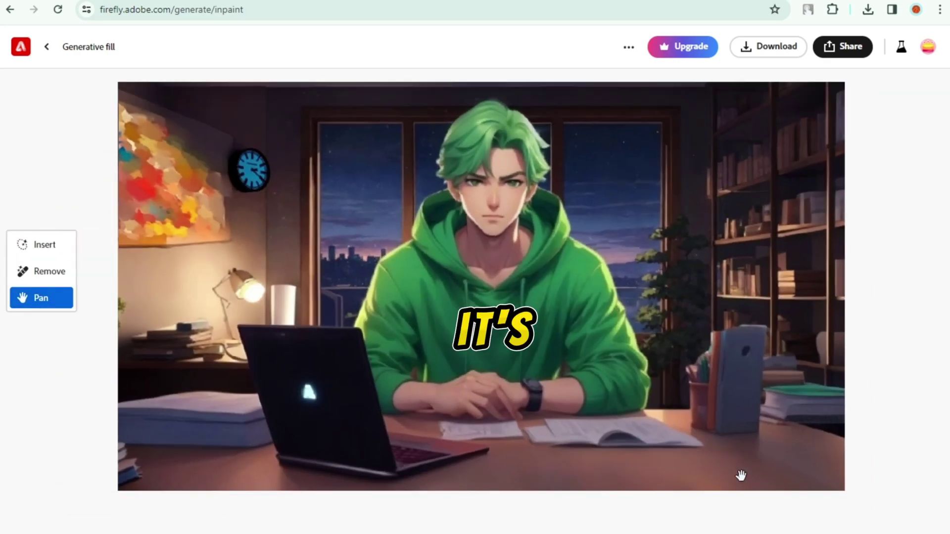
click(770, 47)
click(604, 444)
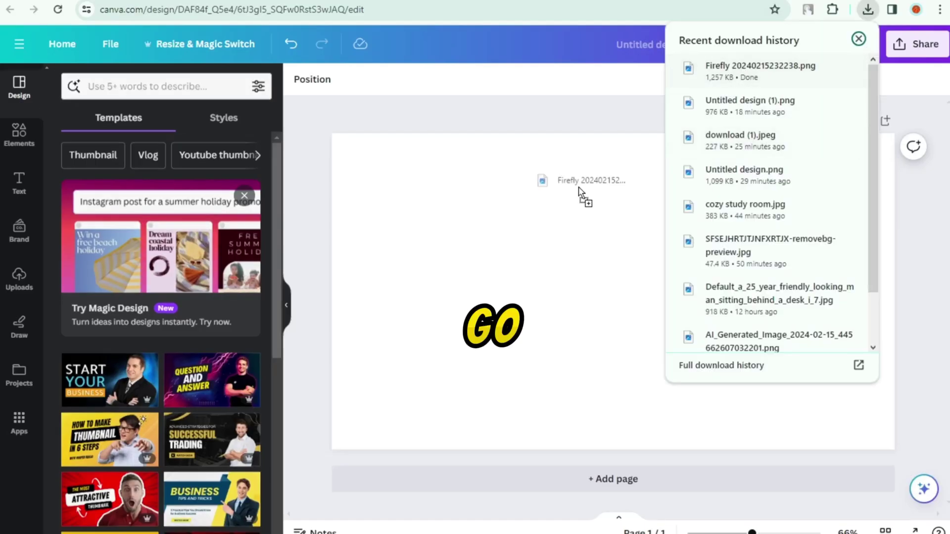
Step: Fill the Canva thumbnail page with the downloaded Firefly image and erase the Adobe Firefly watermark using Magic Eraser at brush size 20
drag(573, 180, 574, 238)
drag(718, 350, 893, 450)
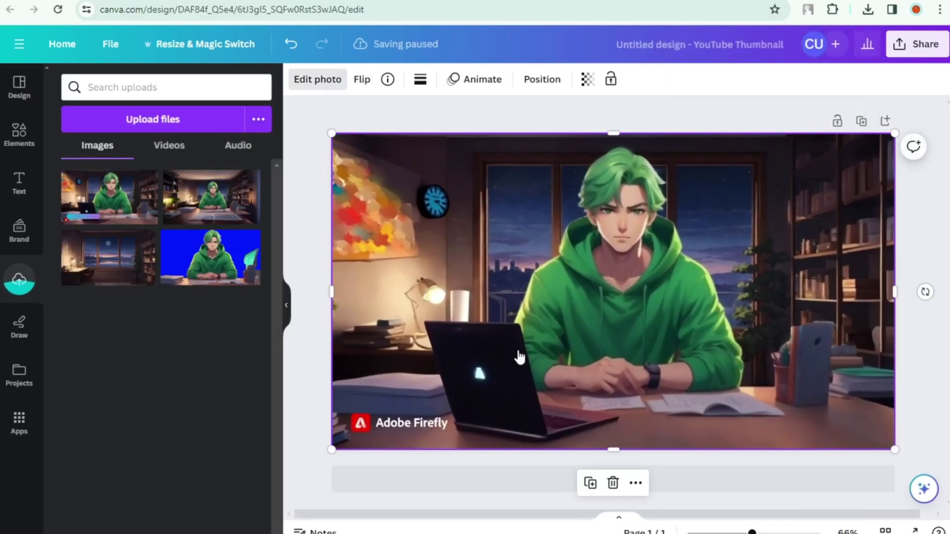
click(320, 81)
click(158, 177)
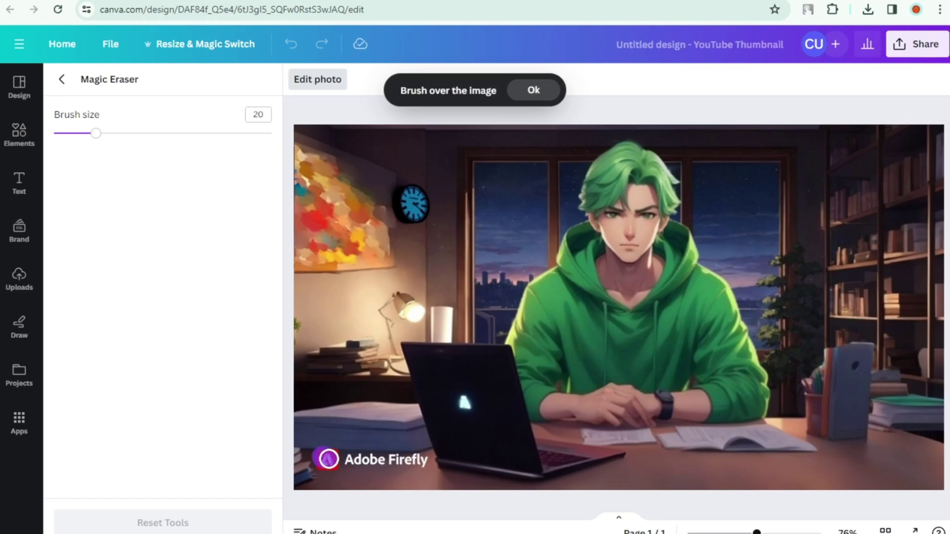
drag(421, 463, 420, 462)
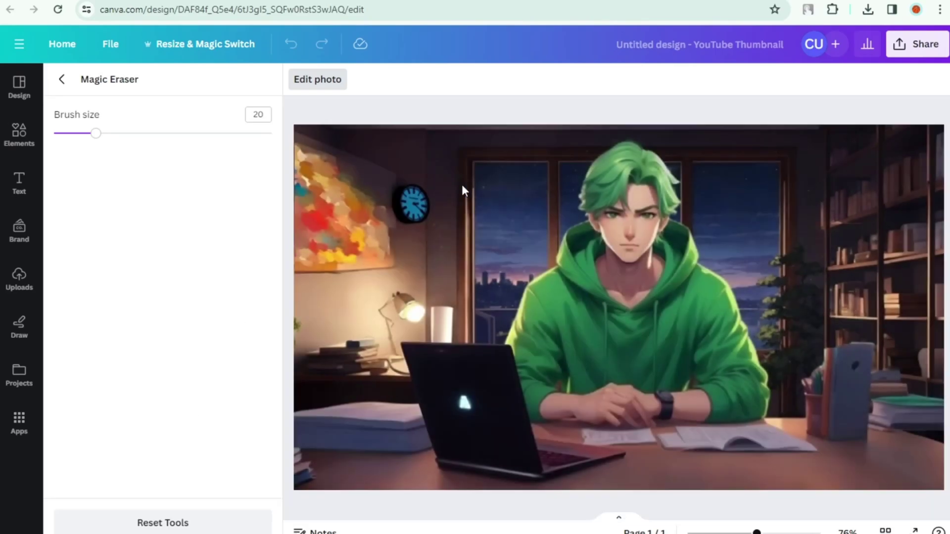
Step: Download the cleaned thumbnail design from Canva as a PNG at 1,280 × 720 px
click(912, 46)
click(770, 418)
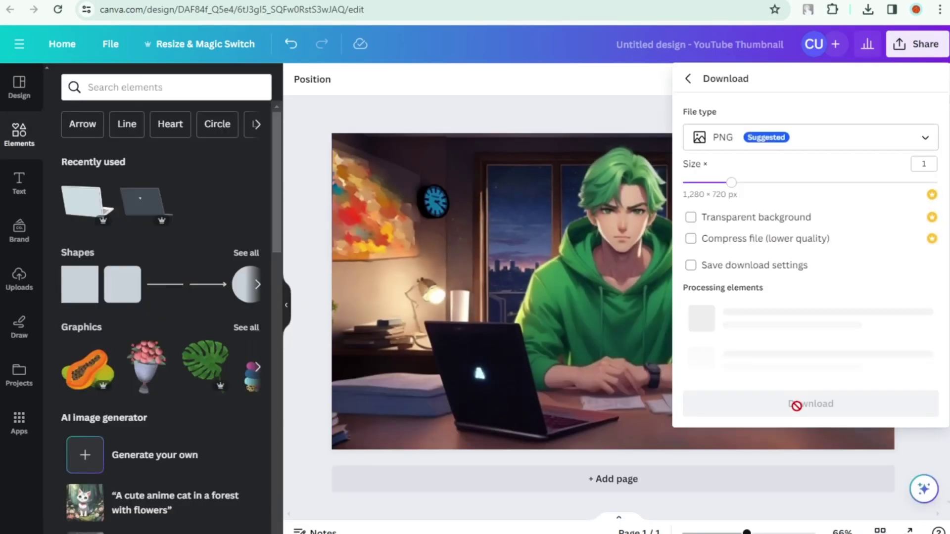
click(792, 296)
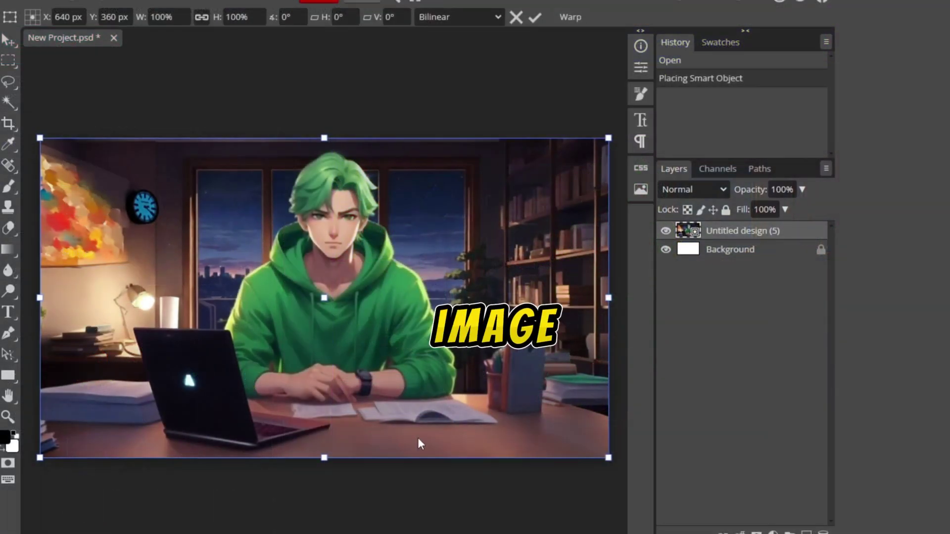
Step: Outline the window pane behind the laptop with the Polygonal Lasso tool and delete its contents from the room image
scroll(261, 306, up, 4)
key(ctrl+minus)
right_click(14, 82)
click(60, 124)
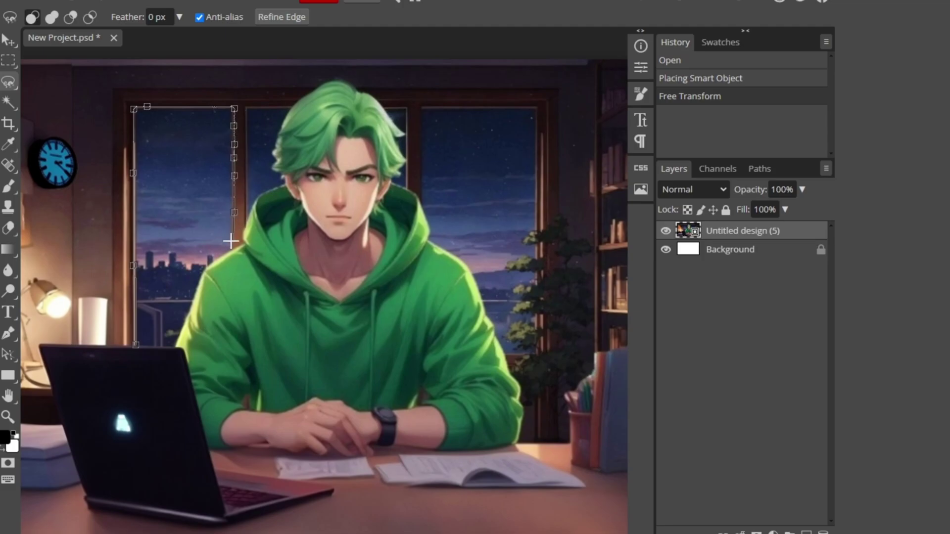
click(139, 345)
key(Delete)
key(v)
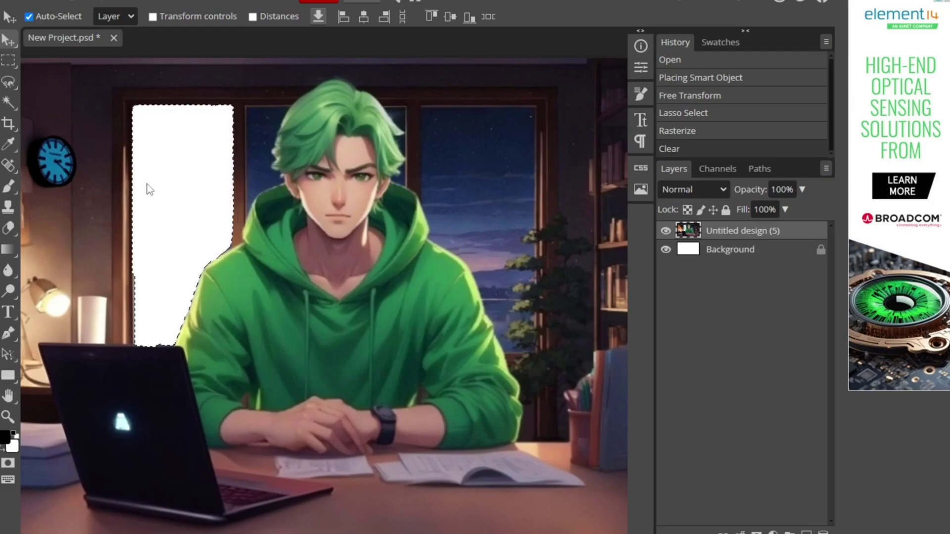
Step: Cut out the window pane beside the plant and the remaining window areas around the character's head with the Polygonal Lasso
click(8, 85)
drag(422, 205, 423, 147)
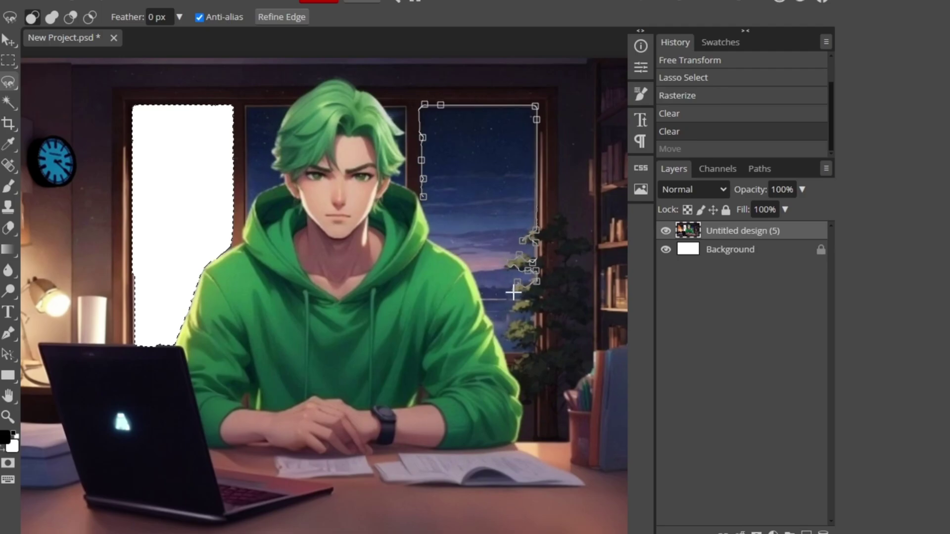
drag(506, 351, 505, 352)
key(Delete)
double_click(247, 215)
key(Delete)
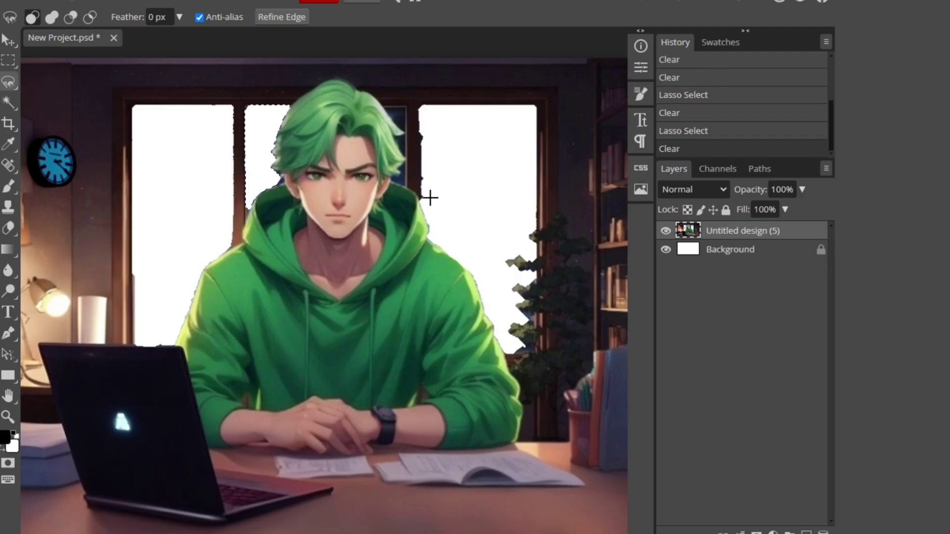
click(405, 186)
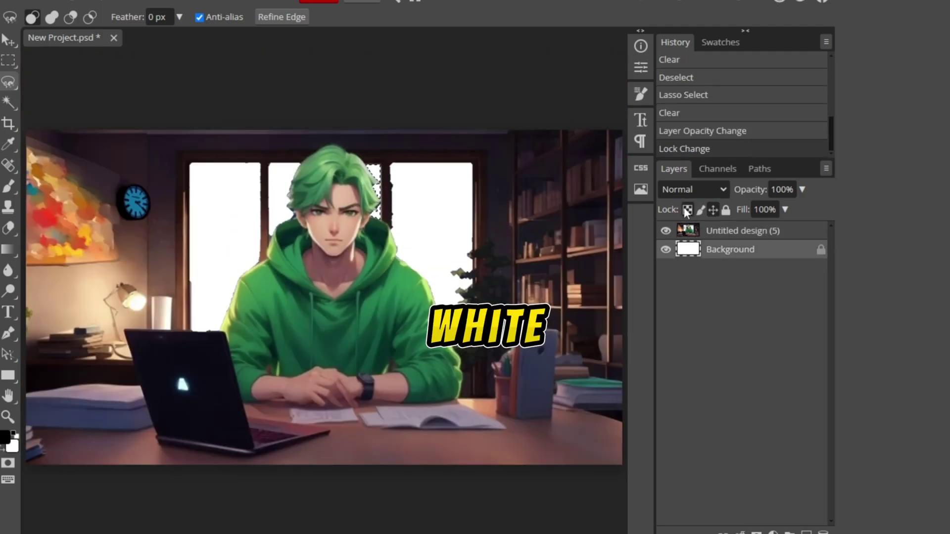
Step: Unlock the white Background layer and lower its opacity to clear the white from the window openings
click(726, 210)
drag(785, 210, 699, 221)
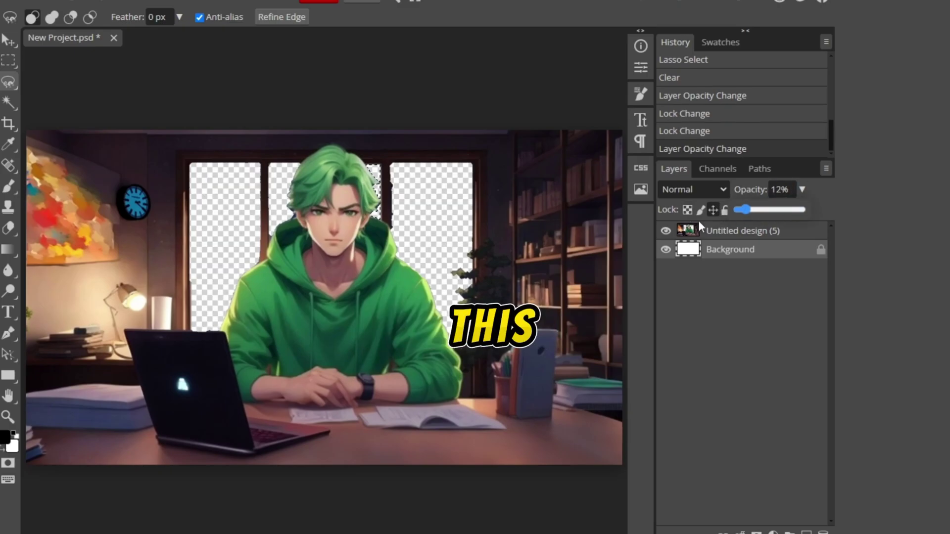
click(719, 267)
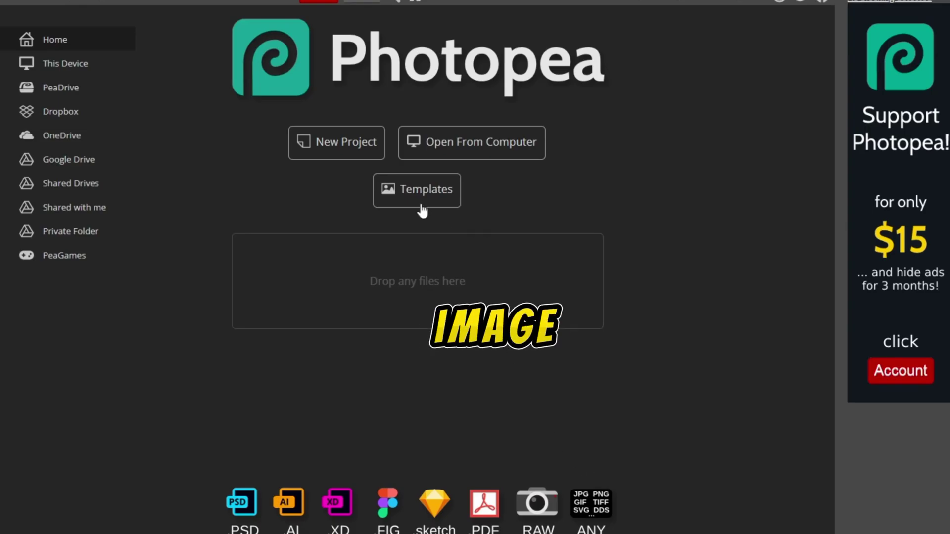
Step: Load the cut-out room image New Project (1) from the DOWNLOAD folder into Photopea
click(343, 141)
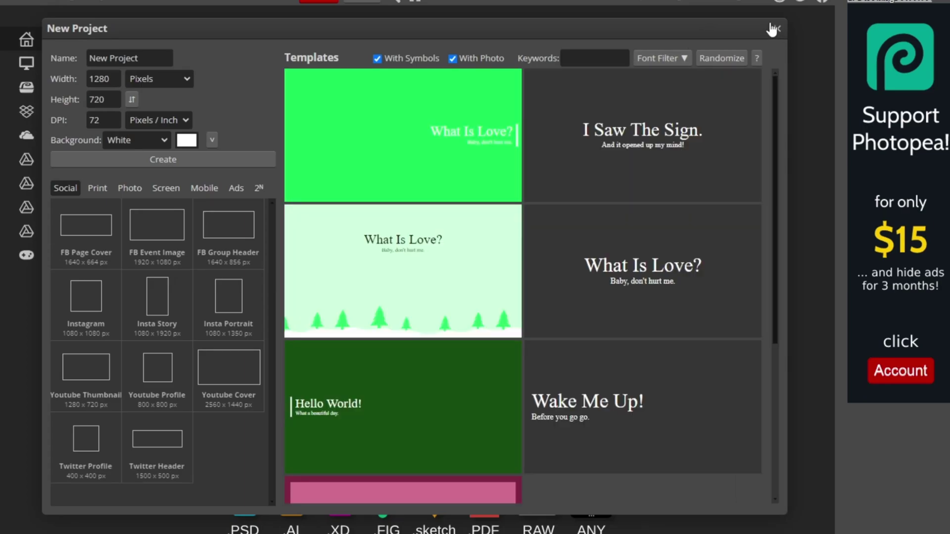
click(777, 31)
click(440, 150)
click(572, 319)
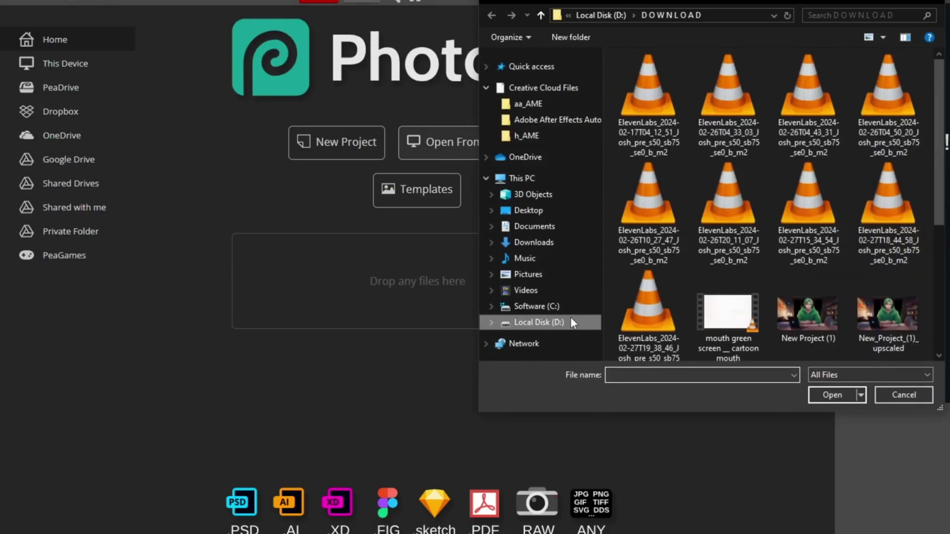
double_click(727, 173)
scroll(661, 187, down, 10)
click(663, 193)
mouse_move(661, 188)
mouse_down()
mouse_move(361, 238)
mouse_move(657, 194)
mouse_up()
click(833, 395)
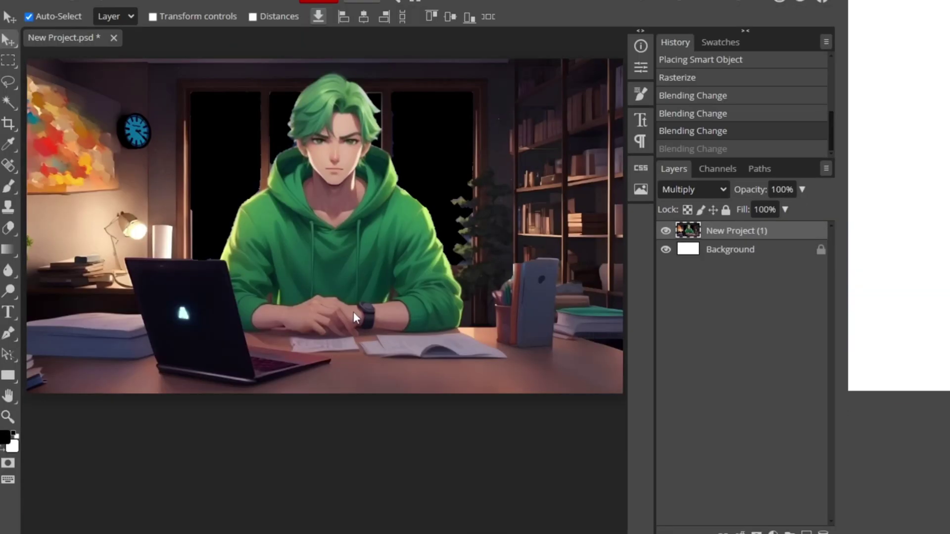
Step: Undo the blend mode changes back to Normal on the New Project (1) layer
scroll(354, 311, up, 3)
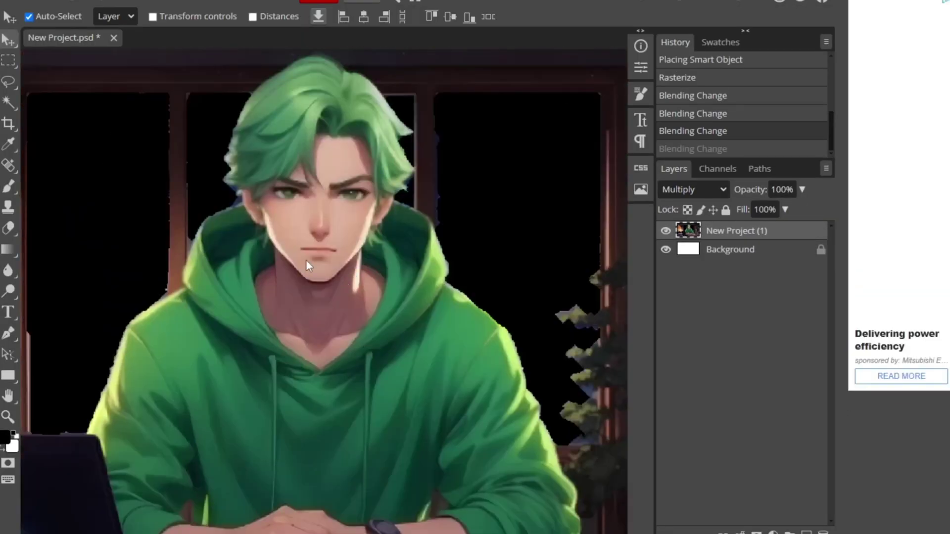
key(ctrl+shift+z)
key(ctrl+z)
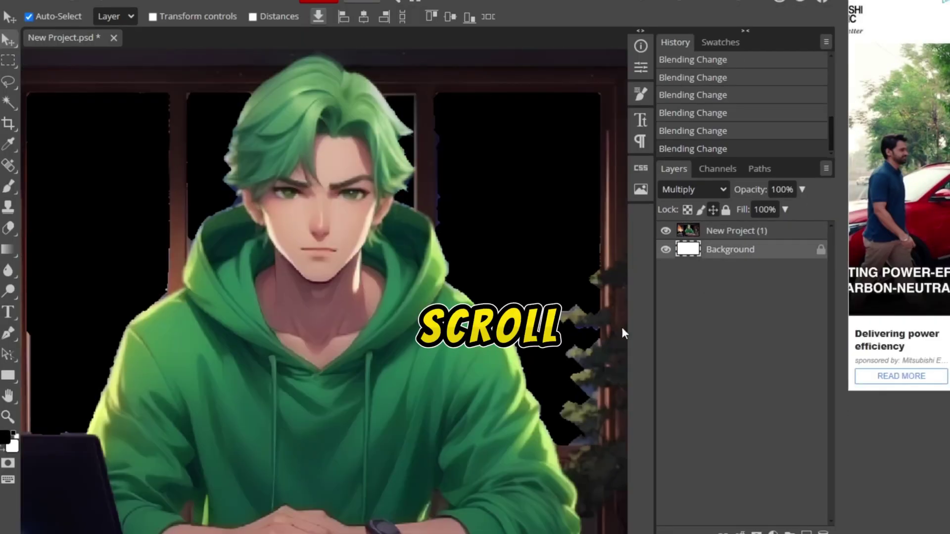
key(ctrl+z)
key(ctrl+z)
key(ctrl+z)
key(ctrl+z)
key(ctrl+z)
key(ctrl+z)
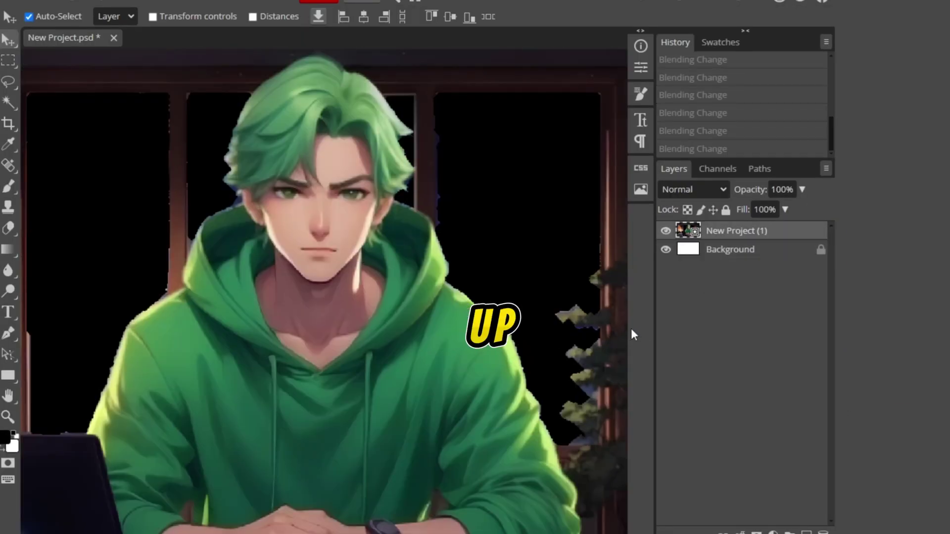
Step: Remove the character's mouth with the Spot Healing Brush and save the image as a 1280 × 720 px PNG at 100% quality
key(h)
scroll(340, 346, up, 2)
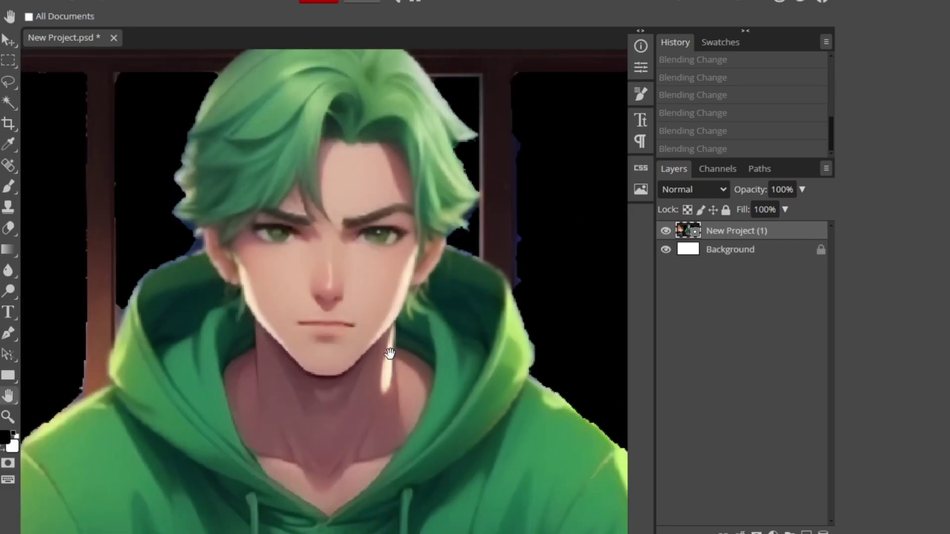
key(j)
mouse_move(296, 325)
mouse_down()
mouse_move(345, 326)
mouse_move(316, 326)
mouse_up()
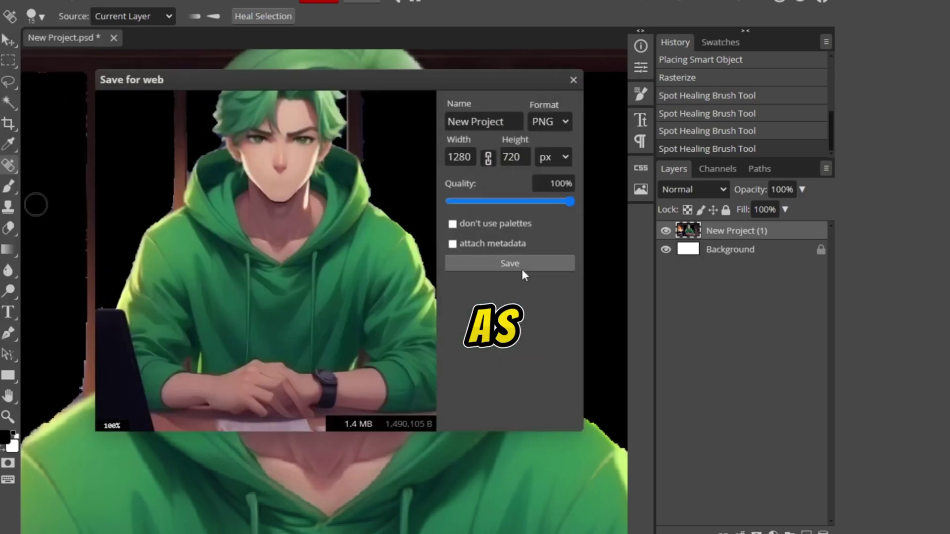
click(521, 269)
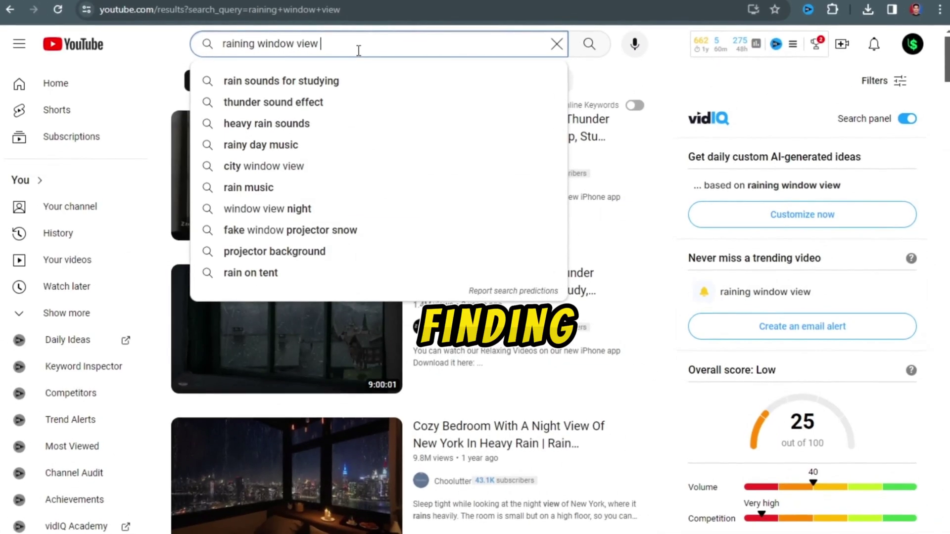
Step: Search YouTube for "raining window view night time city" and open the video "what it feels like to be awake at 2am in the future"
text(night time city)
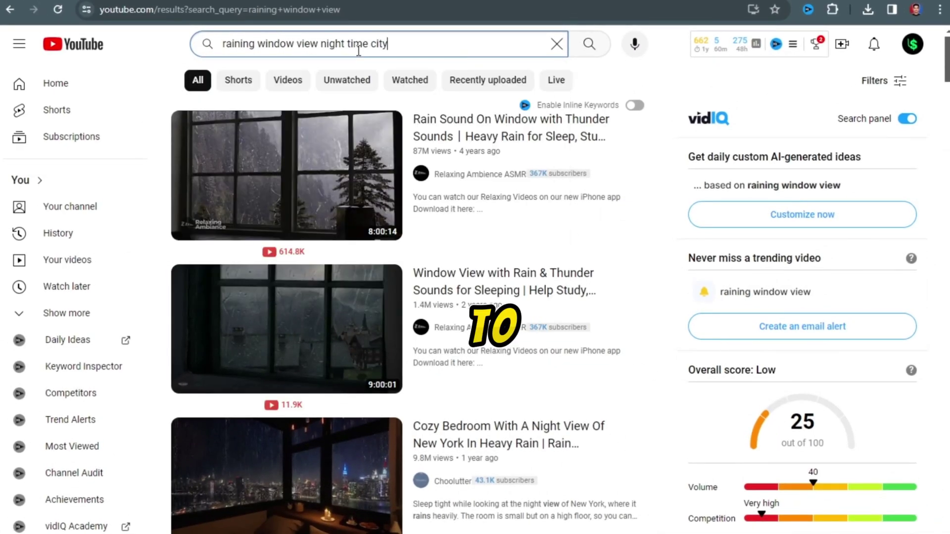
key(Return)
scroll(699, 284, down, 9)
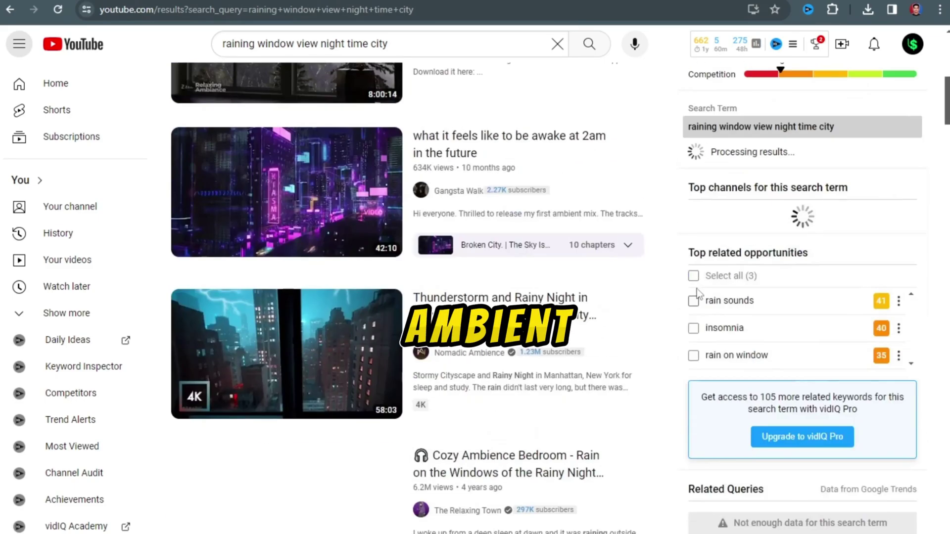
mouse_move(360, 211)
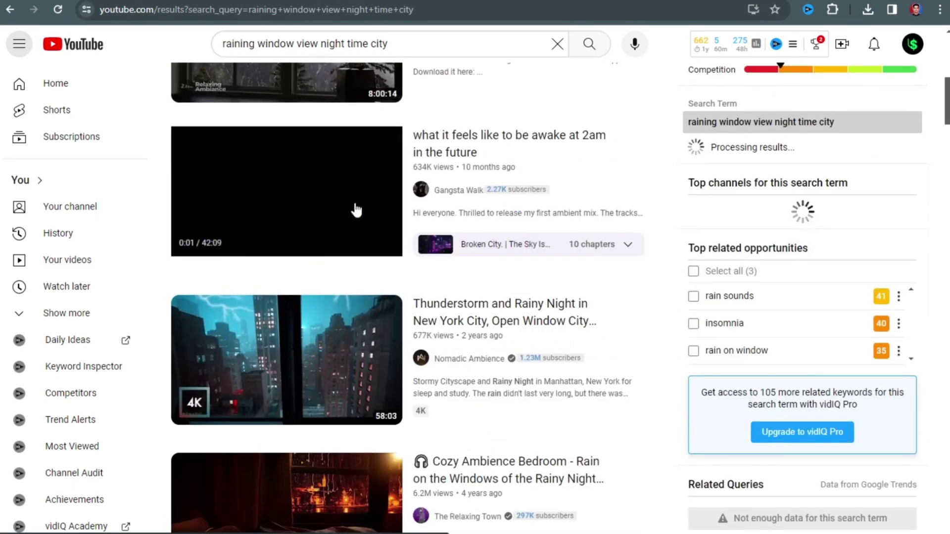
click(539, 271)
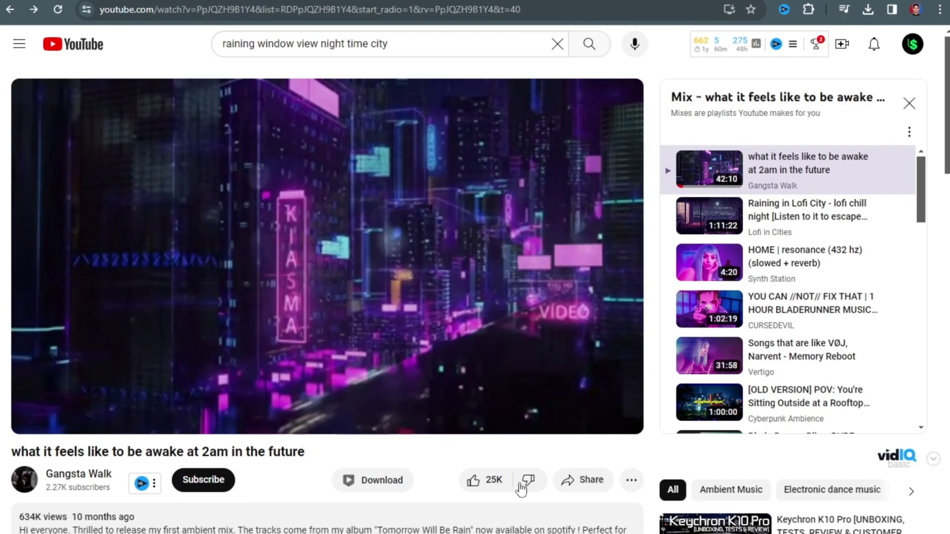
Step: Copy the city video's share link and load it into Streamable's Clip from URL tool
click(583, 480)
scroll(521, 347, down, 4)
click(604, 358)
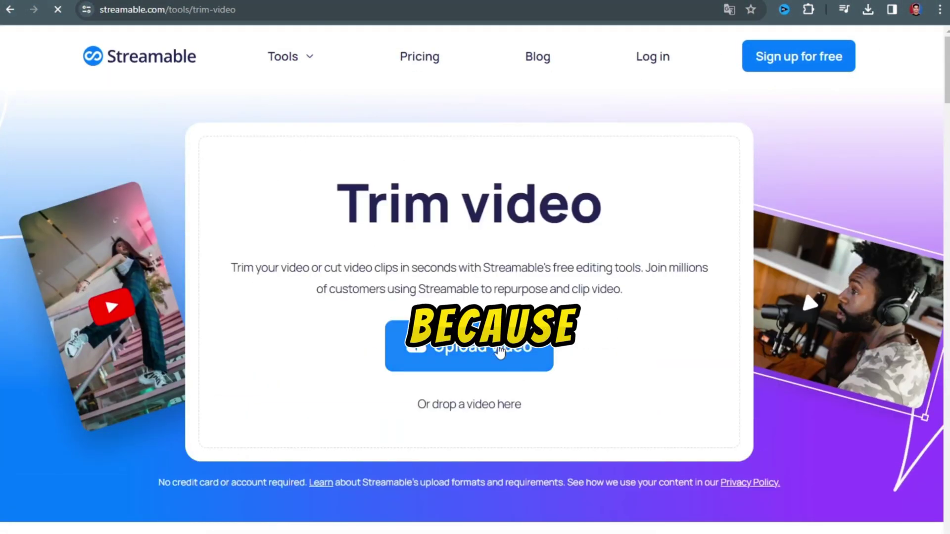
click(298, 68)
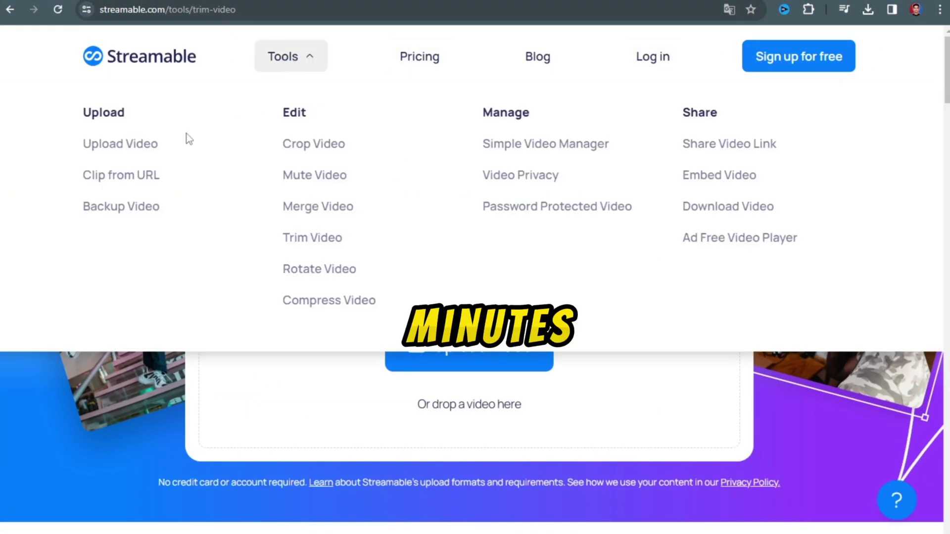
click(127, 178)
key(ctrl+v)
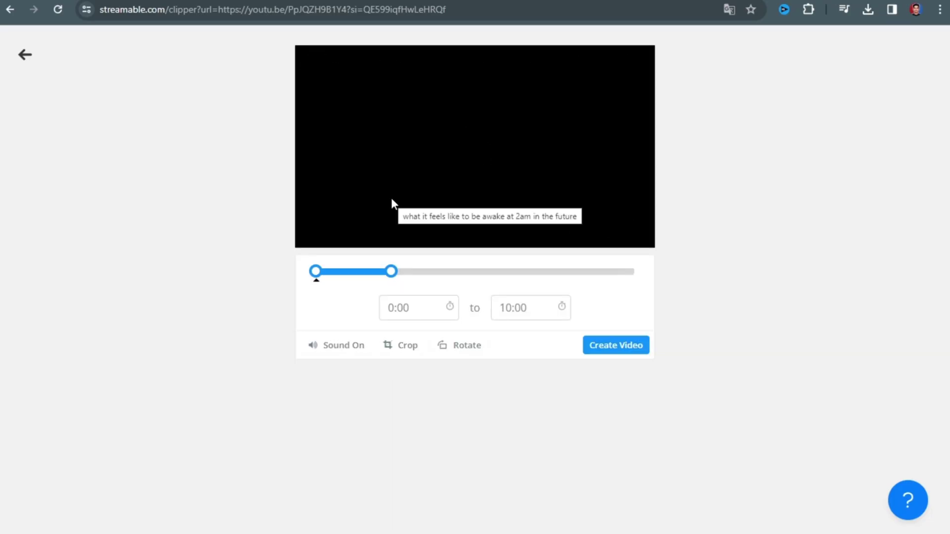
Step: Create a muted clip from about the first 2:09 of the city video and get its download links
drag(391, 270, 329, 277)
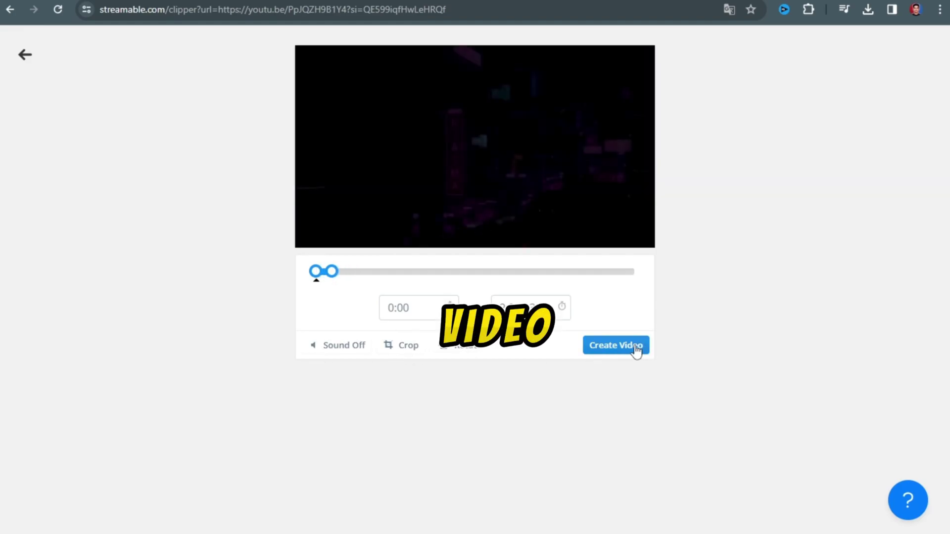
click(639, 352)
click(292, 342)
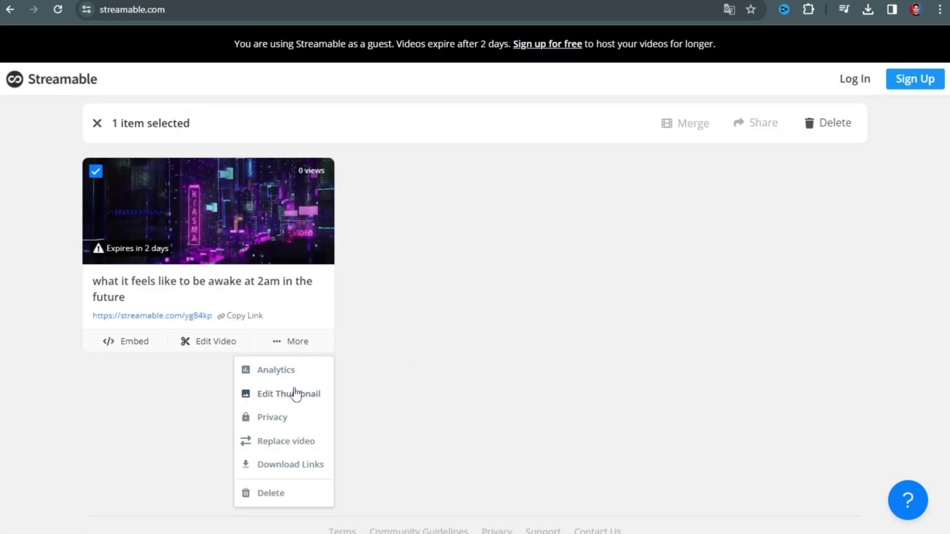
click(290, 465)
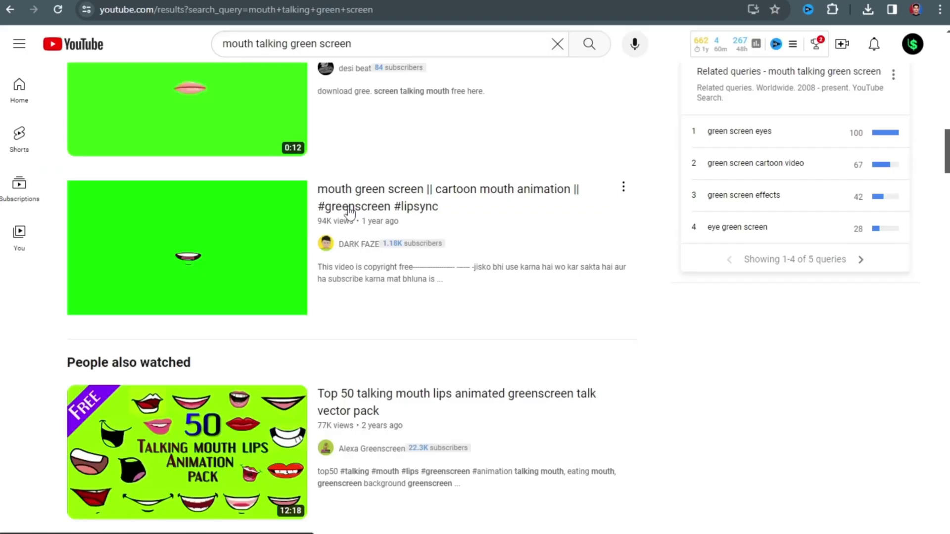
Step: Open the YouTube video "mouth green screen || cartoon mouth animation" and download it
click(541, 282)
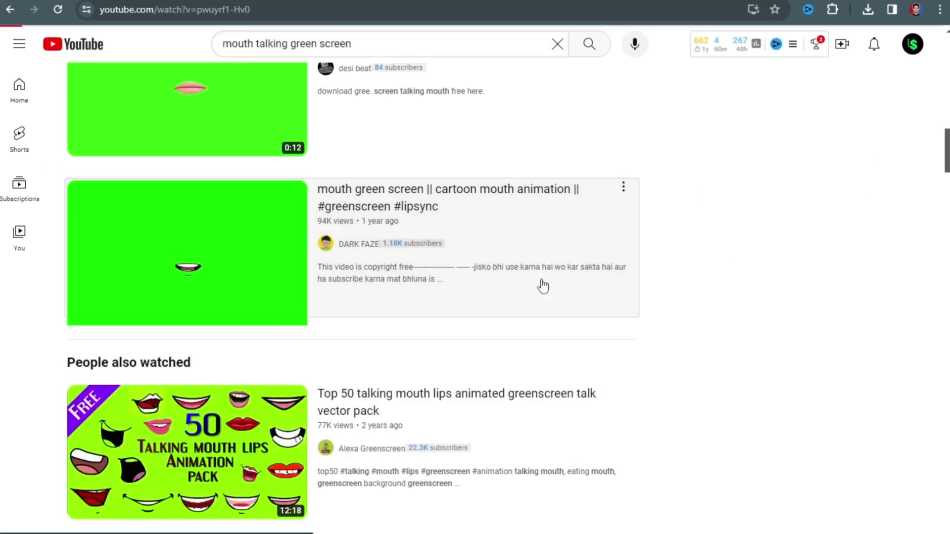
scroll(527, 494, down, 4)
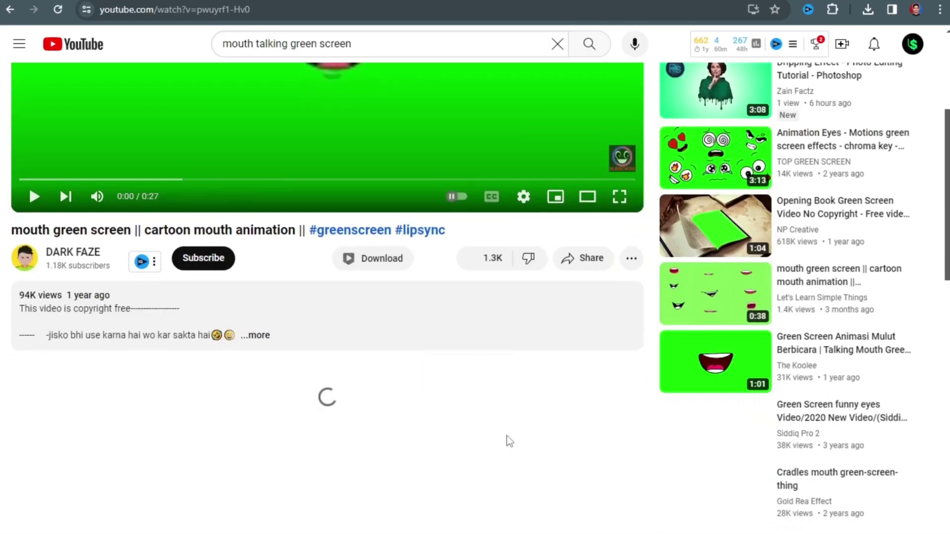
click(376, 258)
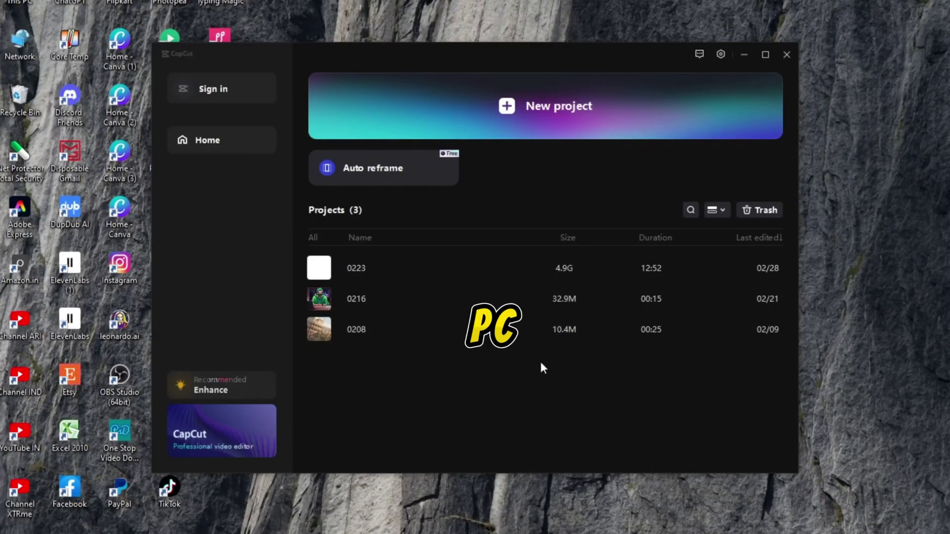
Step: Create a CapCut project and import New_Project_(1)_upscaled, the yg84kp city clip and the mouth green screen video
click(515, 103)
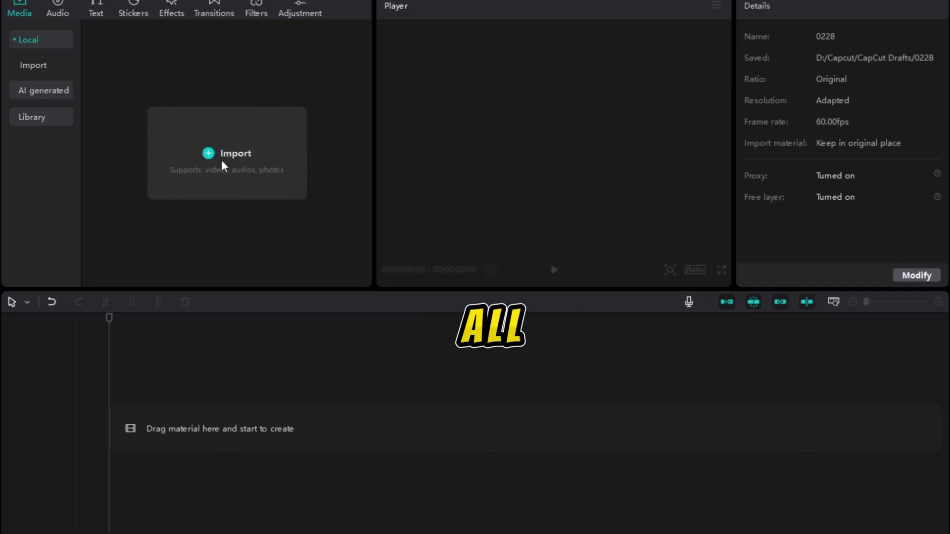
click(220, 163)
click(610, 287)
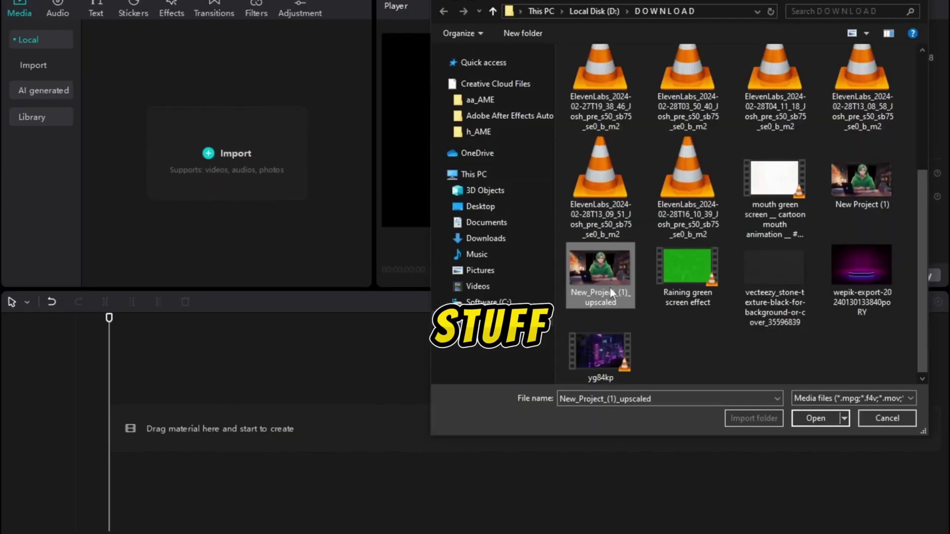
click(819, 416)
click(116, 61)
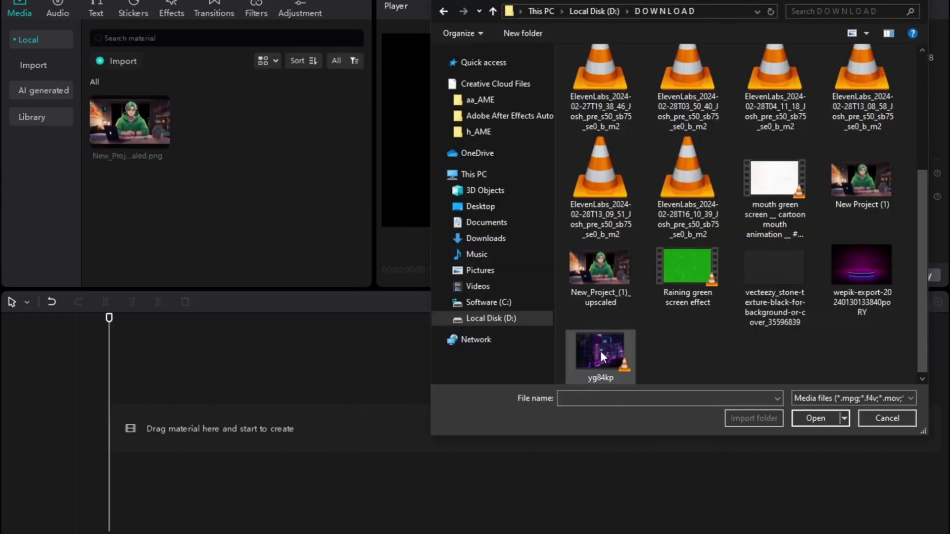
double_click(602, 357)
click(117, 61)
click(776, 206)
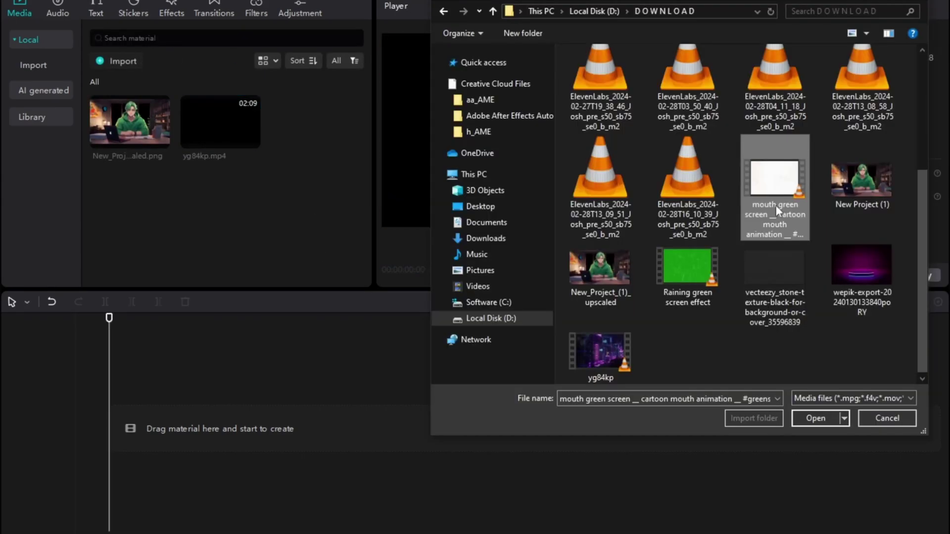
Step: Place the yg84kp city clip on the timeline with the character image on the track above, extending the image to 15 seconds
drag(776, 206, 110, 432)
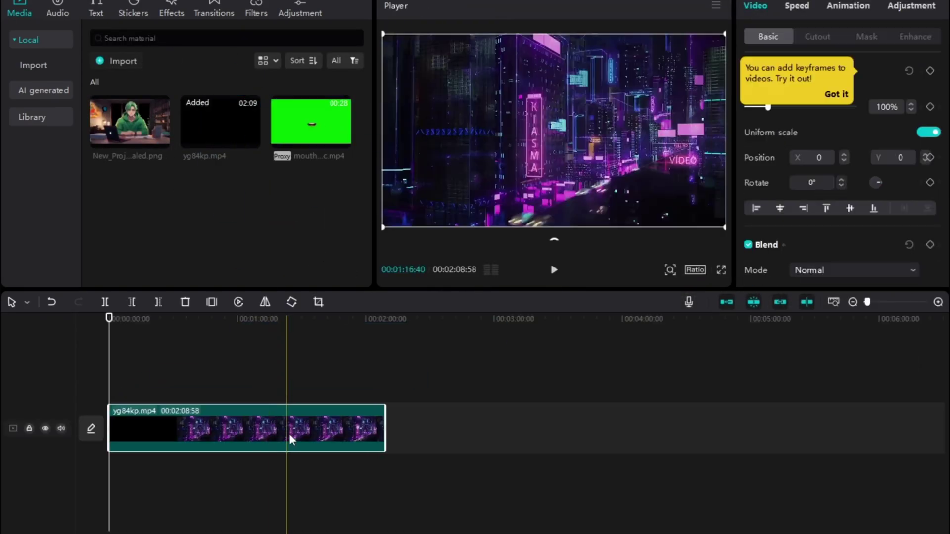
drag(130, 122, 132, 424)
drag(317, 423, 735, 426)
Step: Resize and reposition the yg84kp city clip in the preview to fit it behind the room's window openings
click(463, 473)
drag(473, 205, 486, 221)
drag(404, 259, 470, 222)
drag(558, 173, 519, 127)
drag(607, 176, 624, 185)
drag(593, 173, 574, 163)
mouse_move(607, 177)
mouse_down()
mouse_move(625, 188)
mouse_move(606, 179)
mouse_up()
Step: Place the mouth green screen clip on the track above the character image and trim it to end at 15 seconds
drag(220, 102, 124, 415)
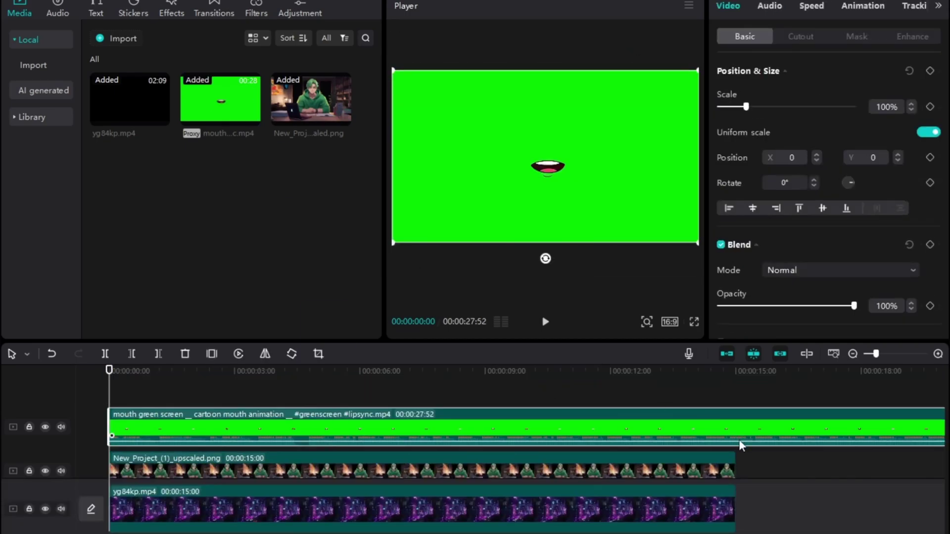
click(736, 375)
key(w)
Step: Key out the mouth clip's green background with Chroma key at a strength of 100
click(600, 426)
click(799, 37)
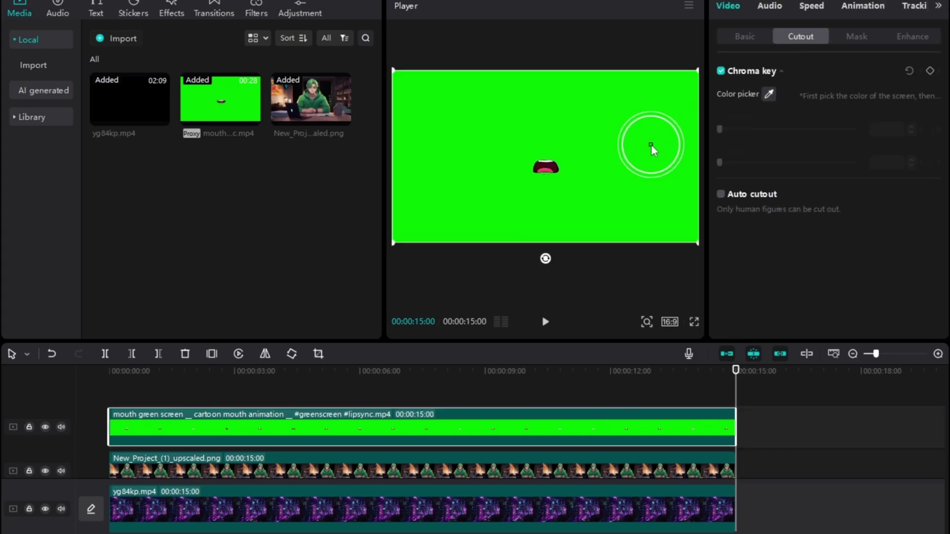
click(765, 129)
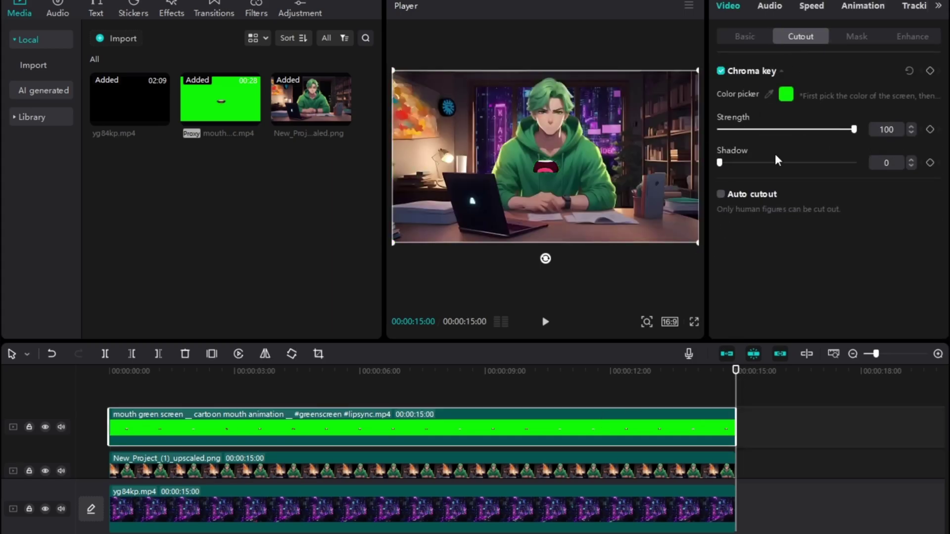
Step: Crop the mouth clip down to a smaller frame around the animated mouth
drag(548, 168, 548, 162)
click(318, 354)
drag(202, 249, 403, 249)
drag(747, 401, 543, 384)
drag(477, 96, 485, 164)
drag(477, 384, 477, 311)
drag(468, 159, 465, 227)
click(762, 458)
Step: Scale the cropped mouth clip down to 30% and place it over the character's mouth
drag(676, 234, 578, 171)
drag(384, 198, 256, 198)
drag(706, 198, 734, 198)
drag(577, 340, 577, 377)
drag(527, 183, 535, 153)
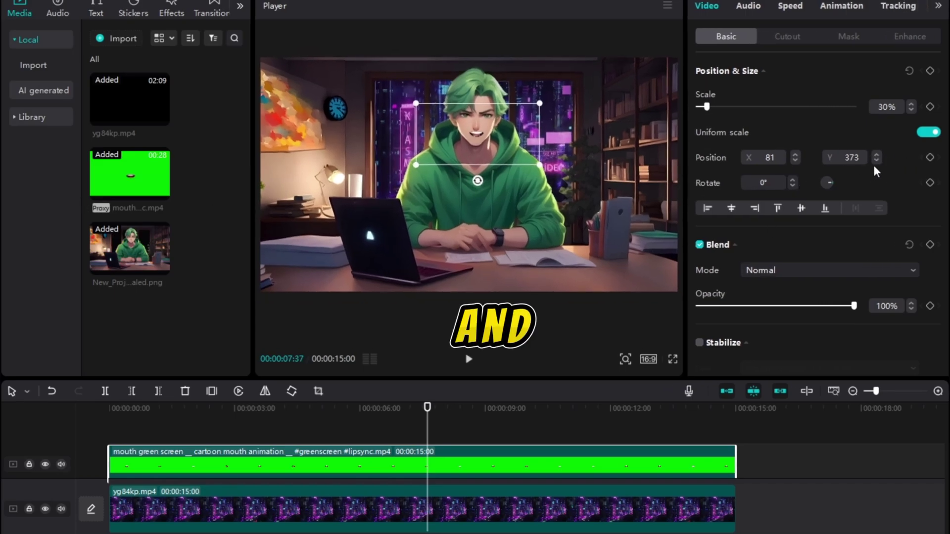
Step: Fine-tune the mouth clip's X and Y position so it lines up with the character's face
click(877, 161)
click(876, 161)
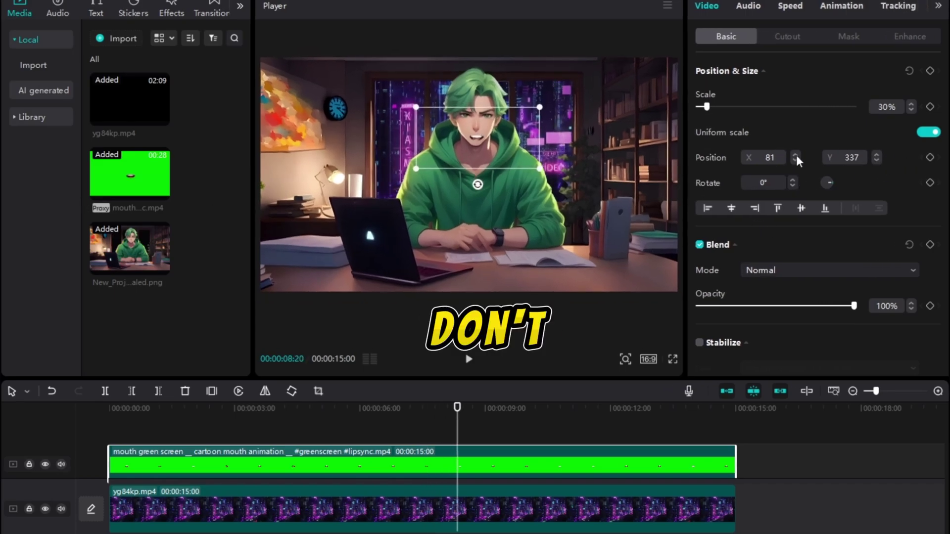
click(795, 159)
click(876, 155)
click(875, 156)
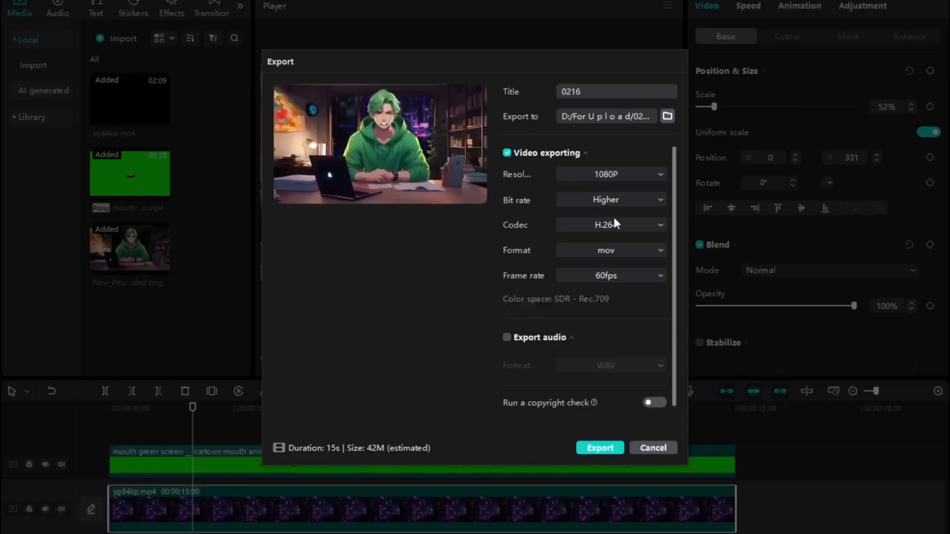
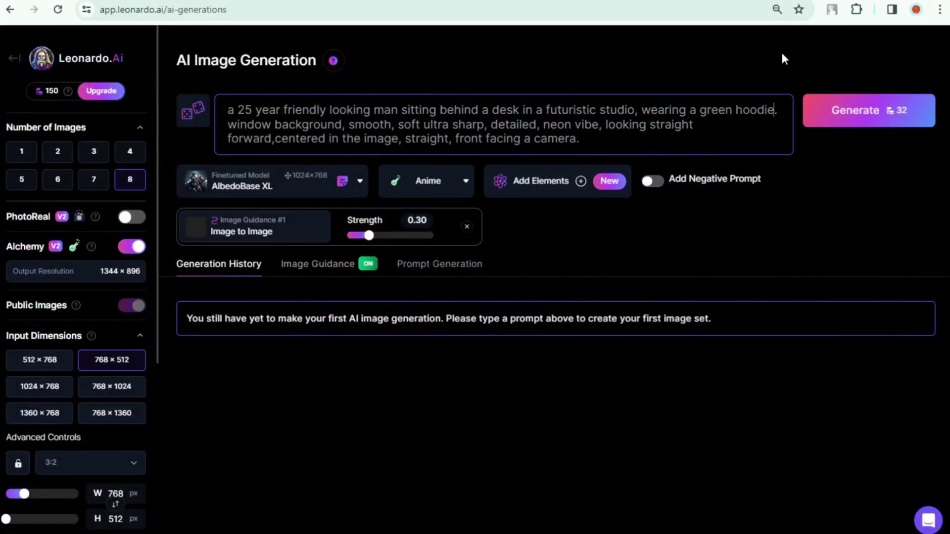
Step: In Leonardo.Ai, add "and black face mask" after "green hoodie" in the prompt and choose the Anime style
text(and face mask)
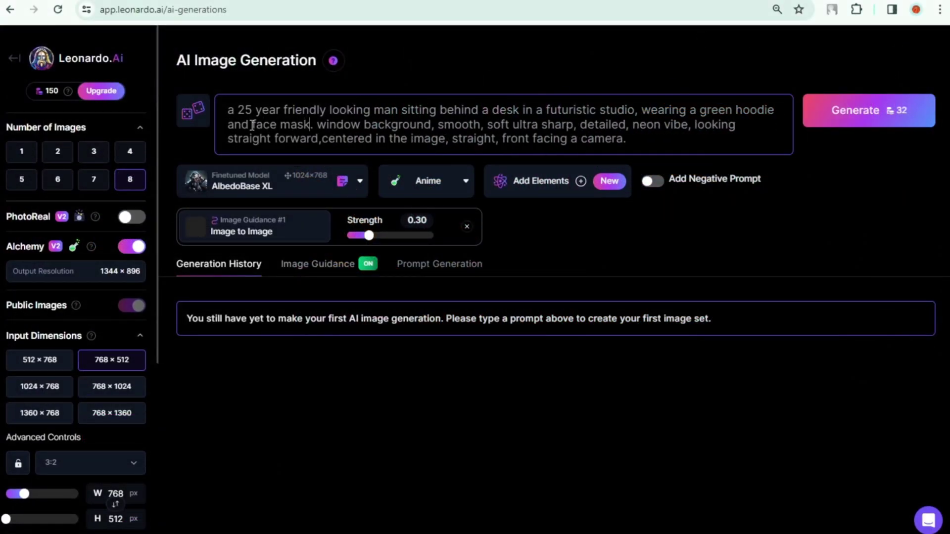
text(lack)
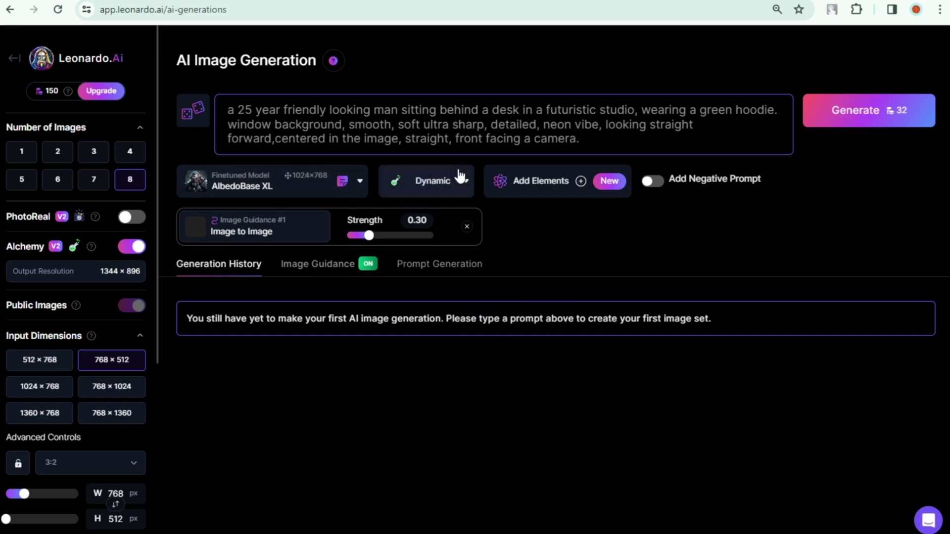
click(459, 179)
click(403, 212)
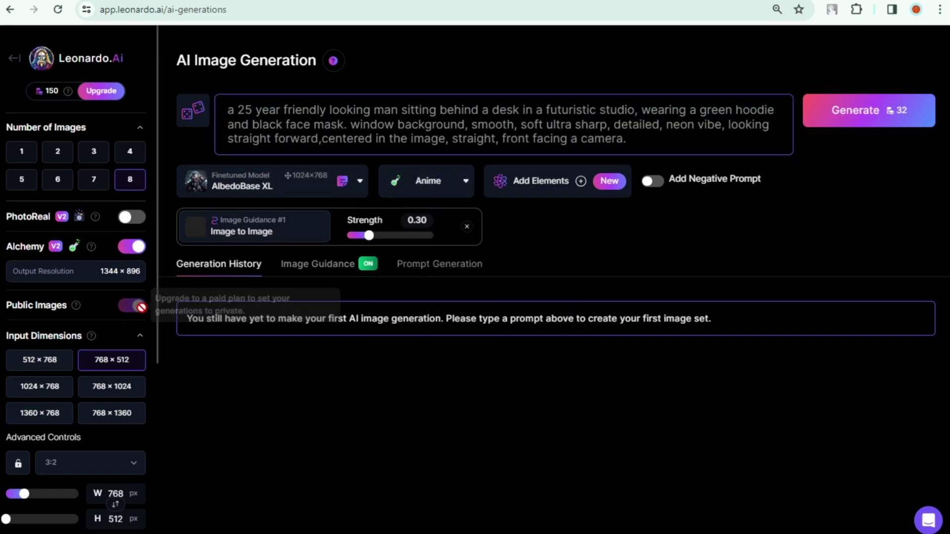
Step: Set the aspect ratio to 16:9, generate the eight images and look through them
click(99, 463)
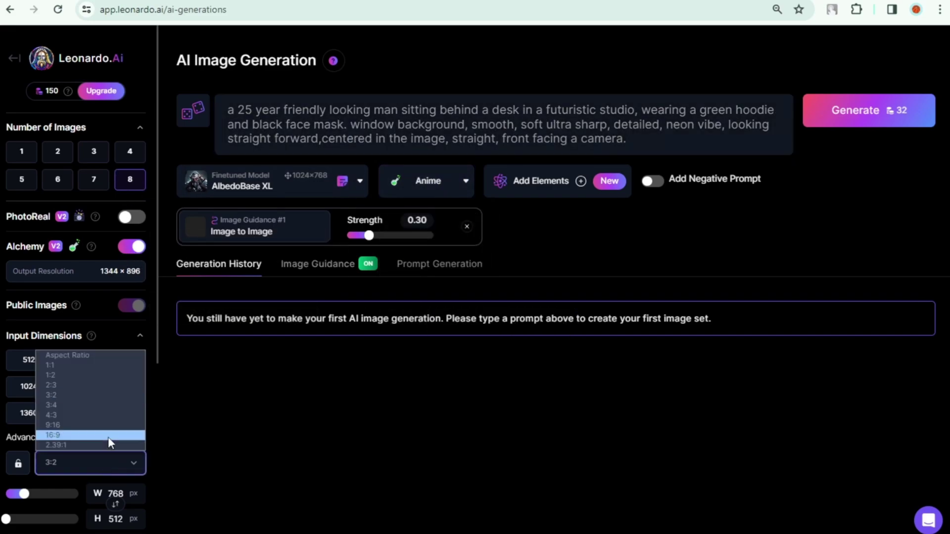
click(83, 436)
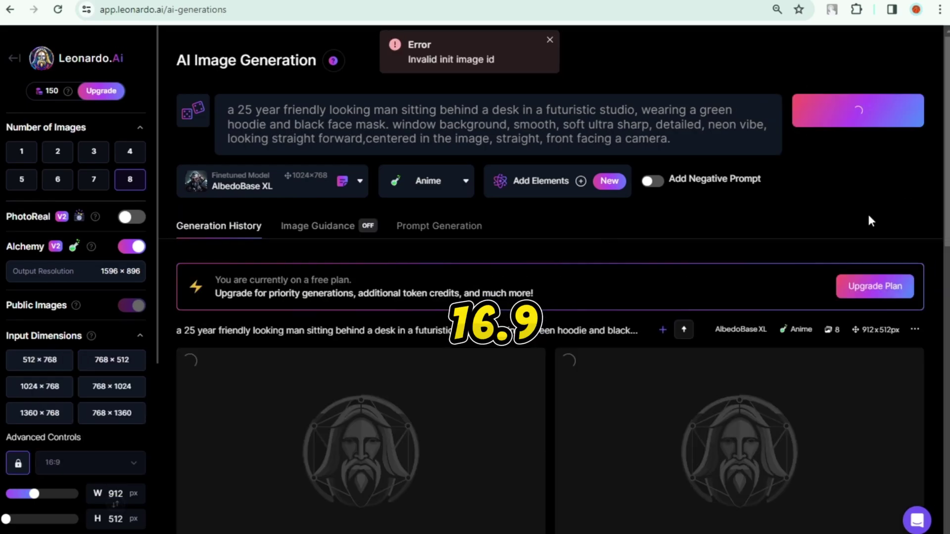
scroll(851, 261, down, 12)
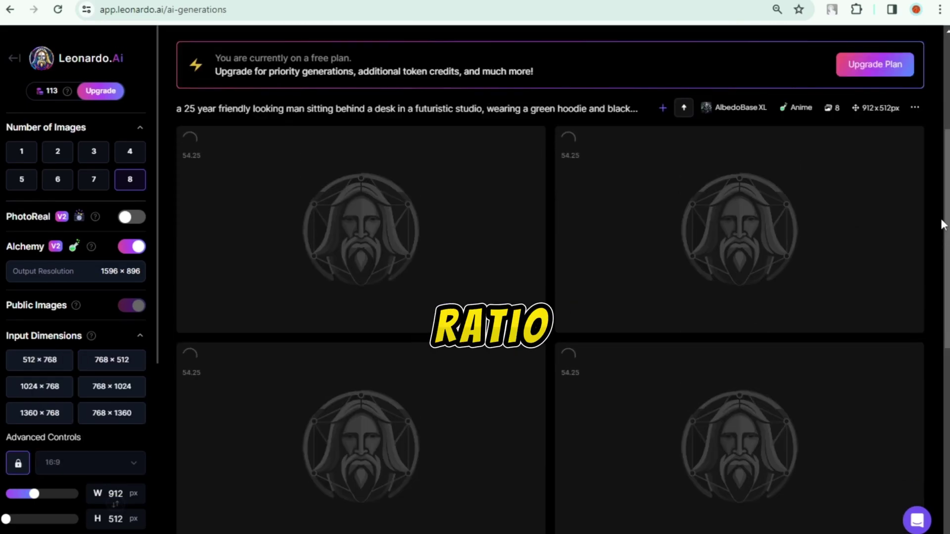
drag(946, 250, 946, 415)
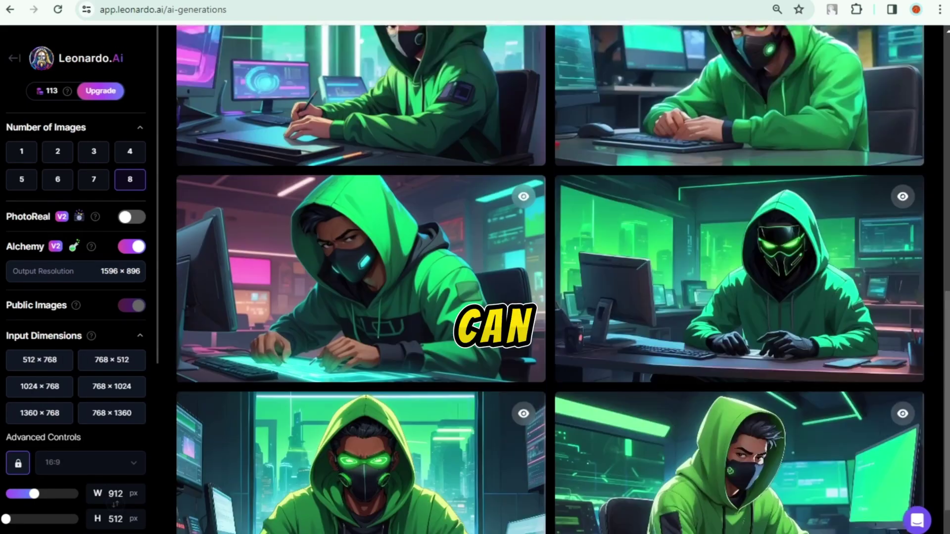
Step: Add the negative prompt "side view, not looking forward", generate the images again and browse the new set
text(side view, no)
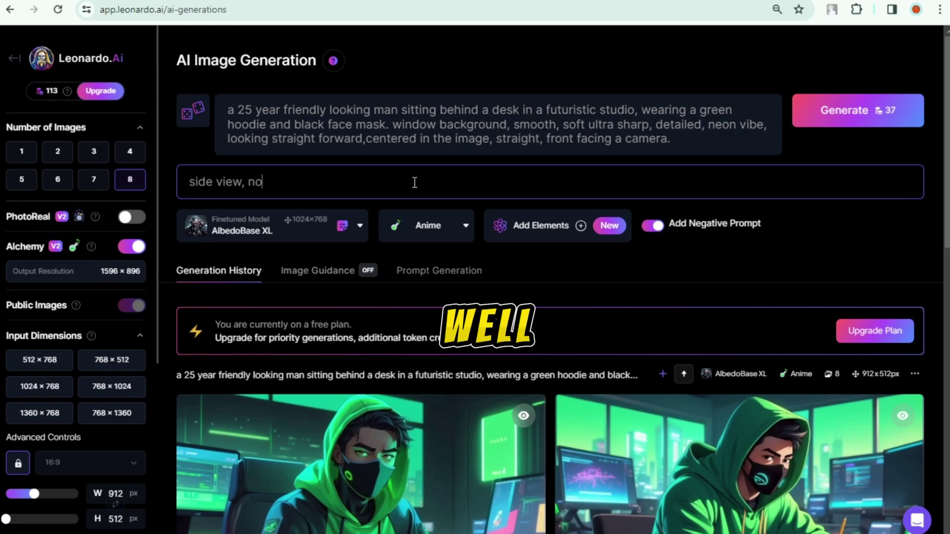
text(t looking forward)
click(858, 110)
scroll(870, 263, down, 1)
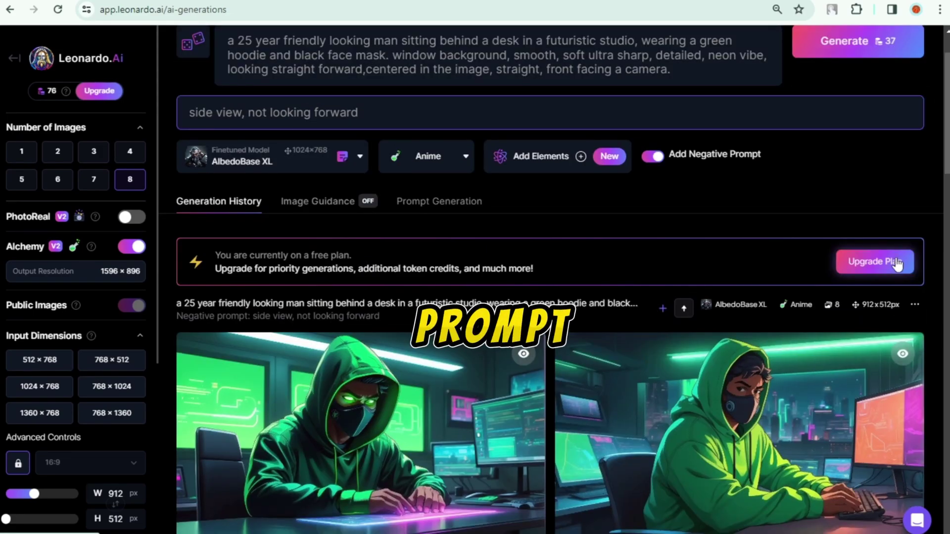
scroll(798, 384, down, 7)
scroll(776, 399, down, 5)
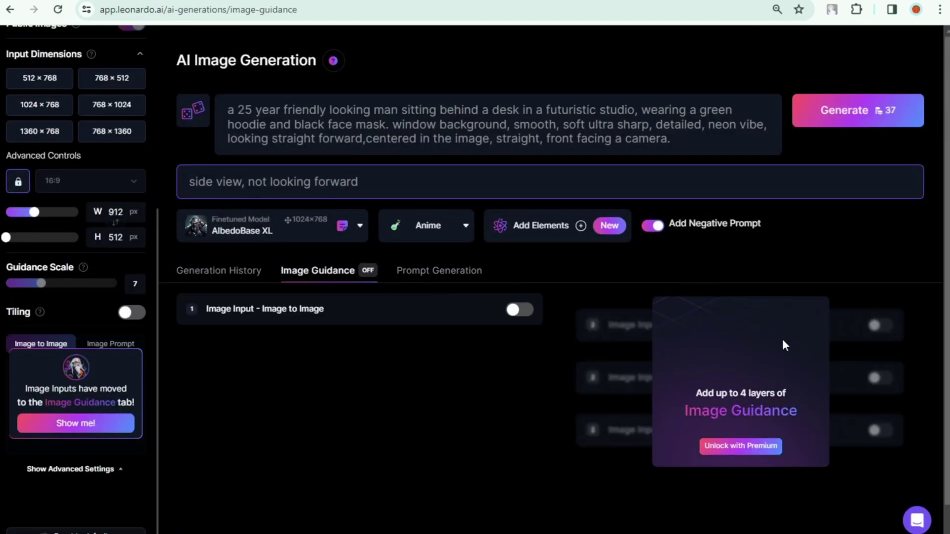
Step: Turn on the first Image Guidance input and keep its type as Image to Image
scroll(783, 341, down, 1)
click(520, 275)
click(458, 368)
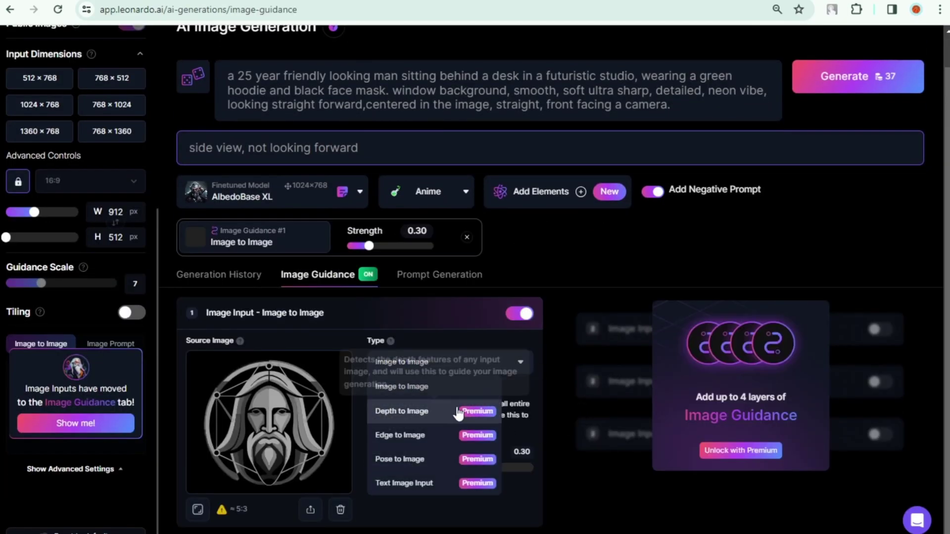
click(518, 363)
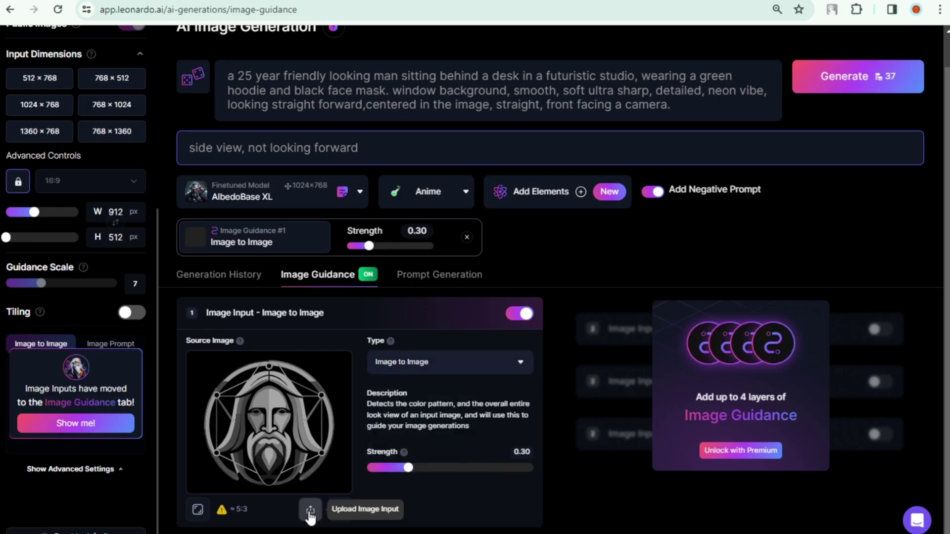
Step: Upload the green-haired character study-room image from the Downloads folder on drive D: as the source image
click(310, 512)
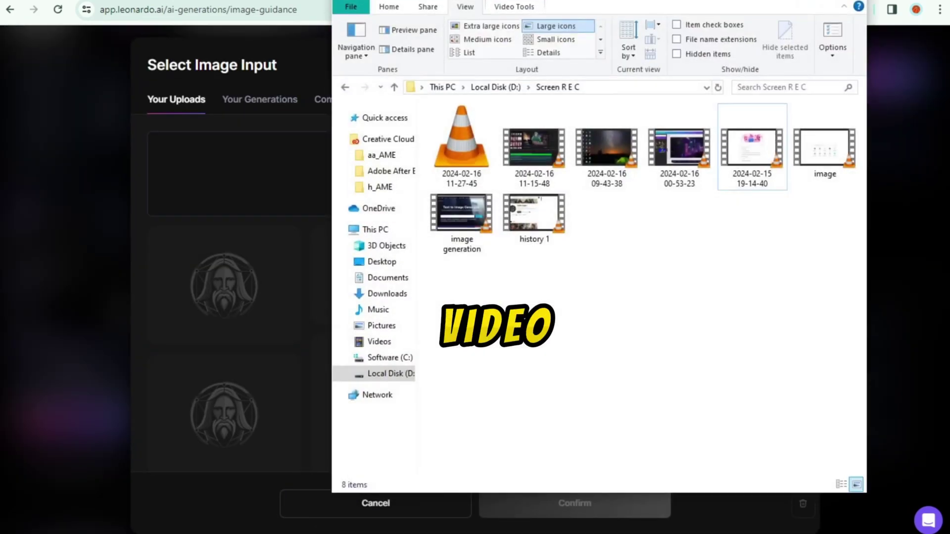
click(391, 374)
click(804, 158)
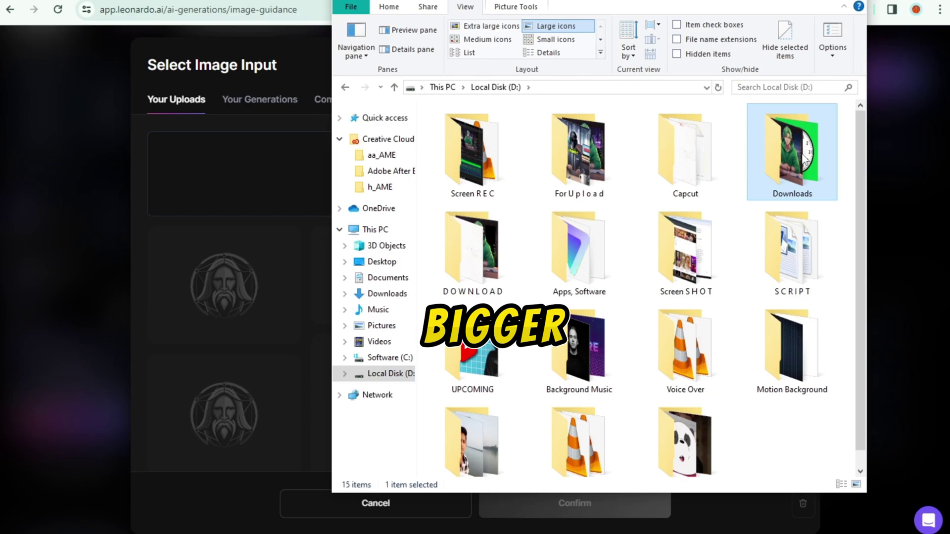
double_click(804, 158)
drag(490, 128, 267, 173)
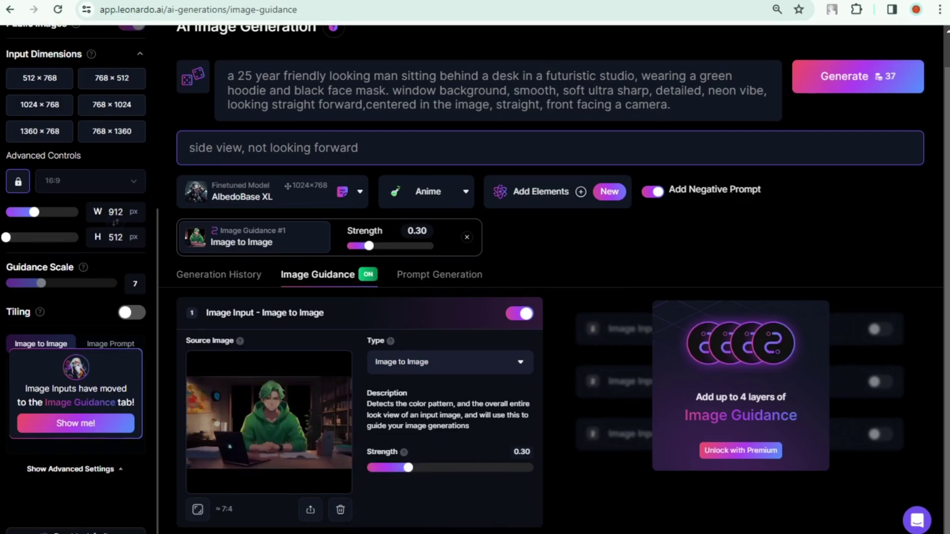
Step: Generate image sets with the Image to Image guidance at strength 0.30 and browse the results
click(853, 82)
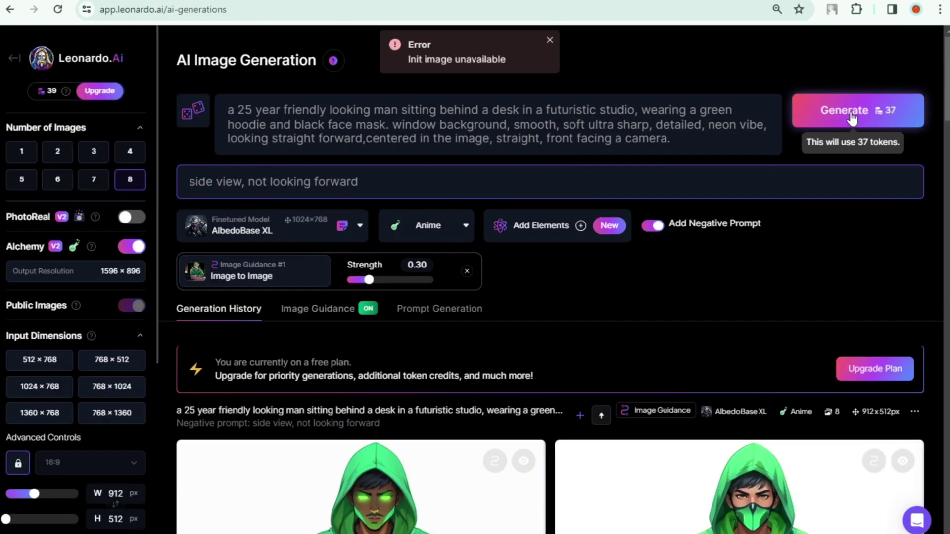
click(852, 114)
scroll(792, 327, down, 15)
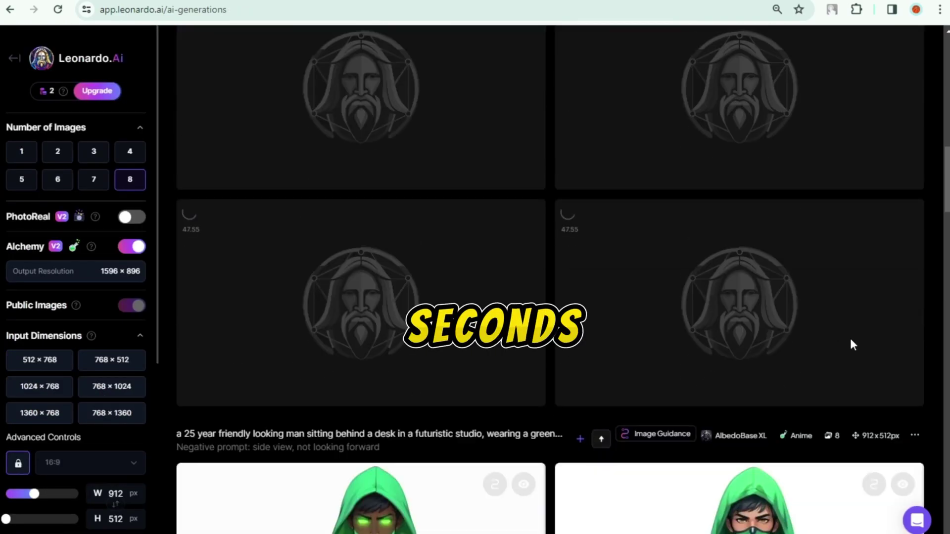
scroll(851, 344, down, 5)
scroll(889, 344, up, 5)
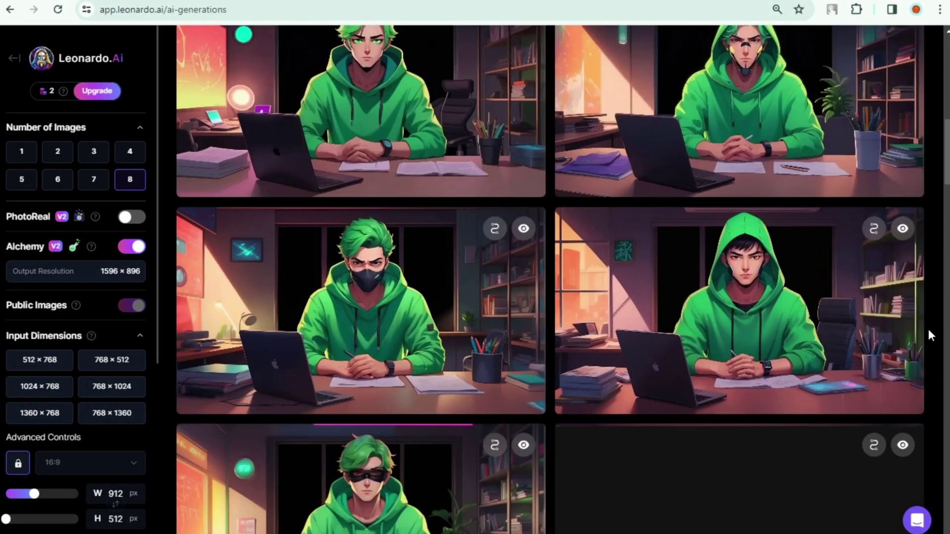
scroll(928, 326, down, 4)
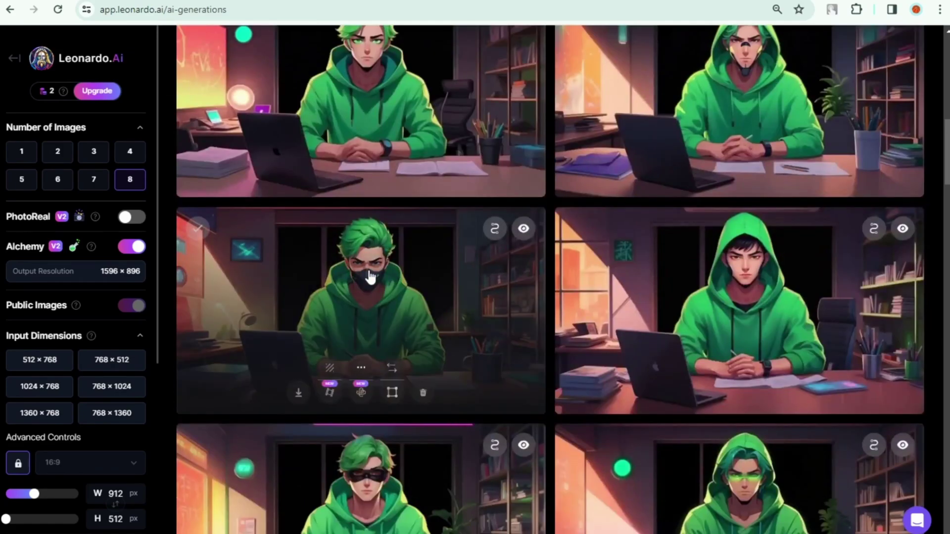
Step: Download the generated image of the green-haired man in a black face mask and open it in Photopea
click(371, 277)
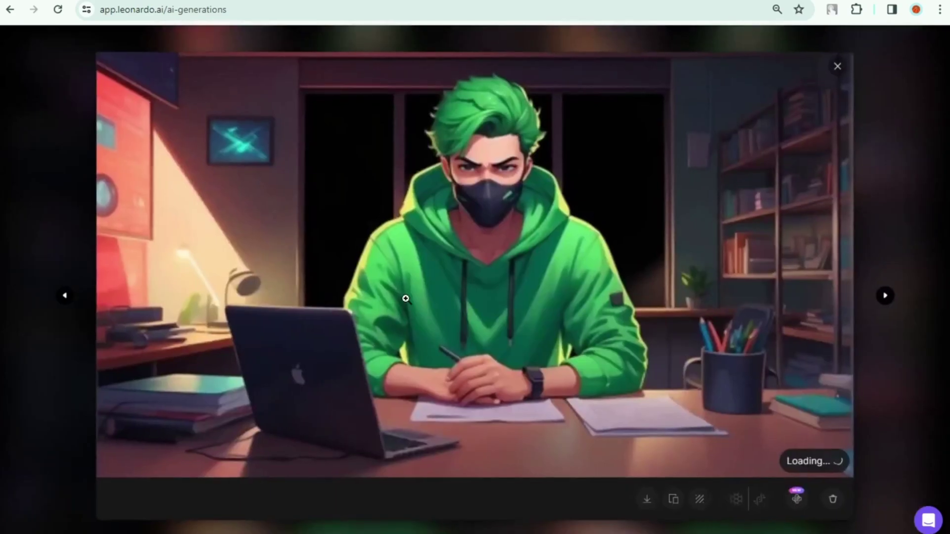
click(647, 499)
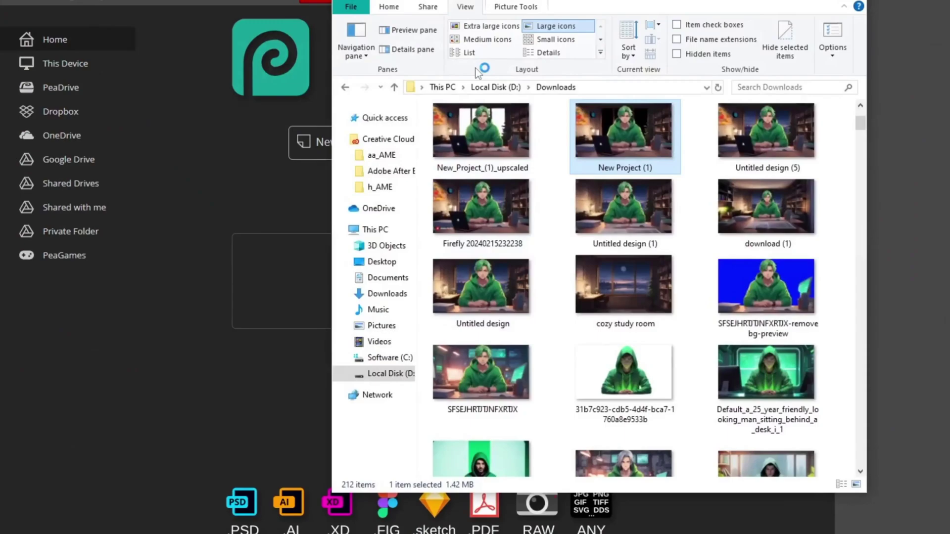
scroll(547, 225, up, 3)
double_click(634, 173)
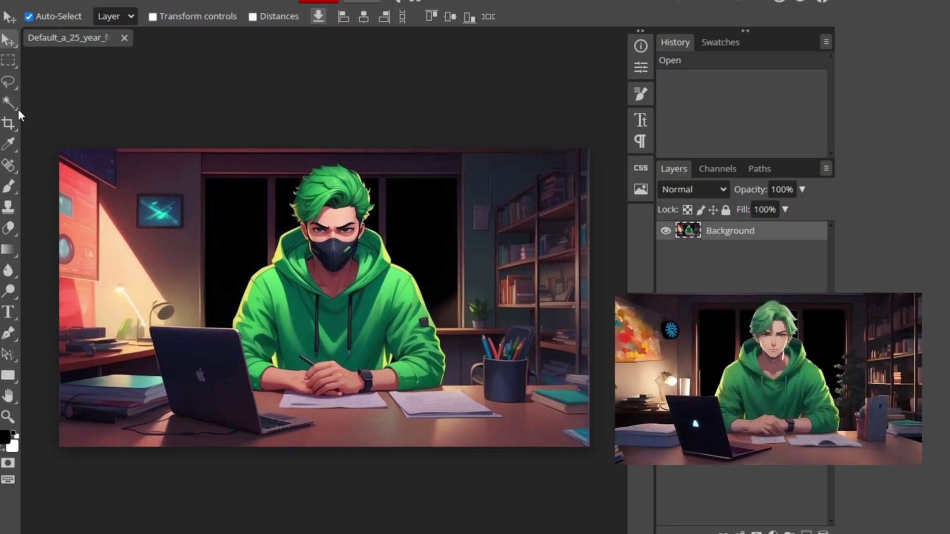
click(7, 80)
right_click(7, 79)
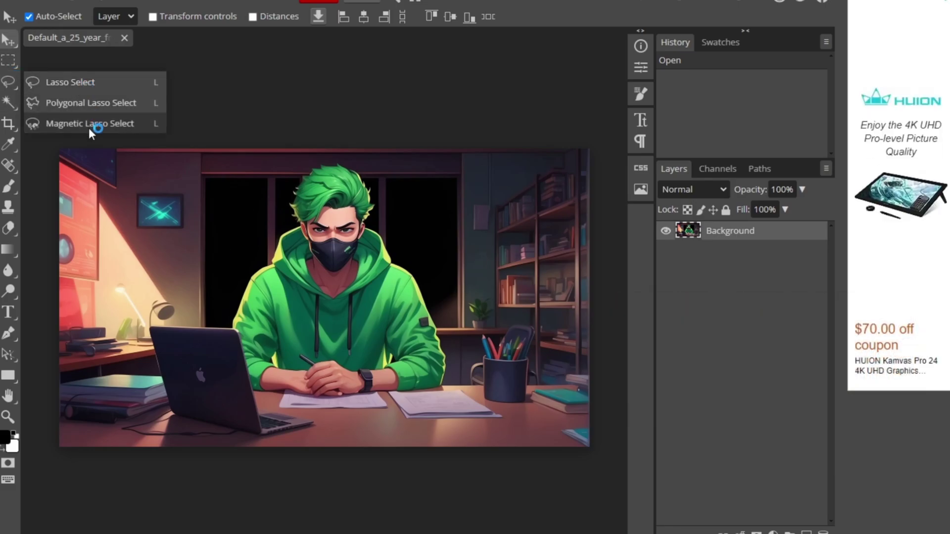
click(58, 83)
Step: Select the three black window panes behind the character with the Magic Wand at tolerance 16 and clear each one
mouse_move(8, 103)
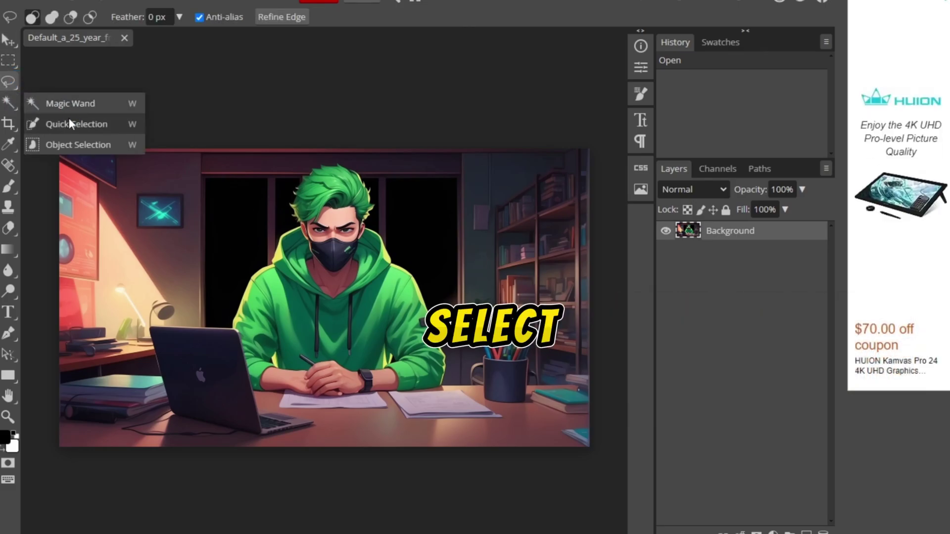
click(69, 107)
click(220, 213)
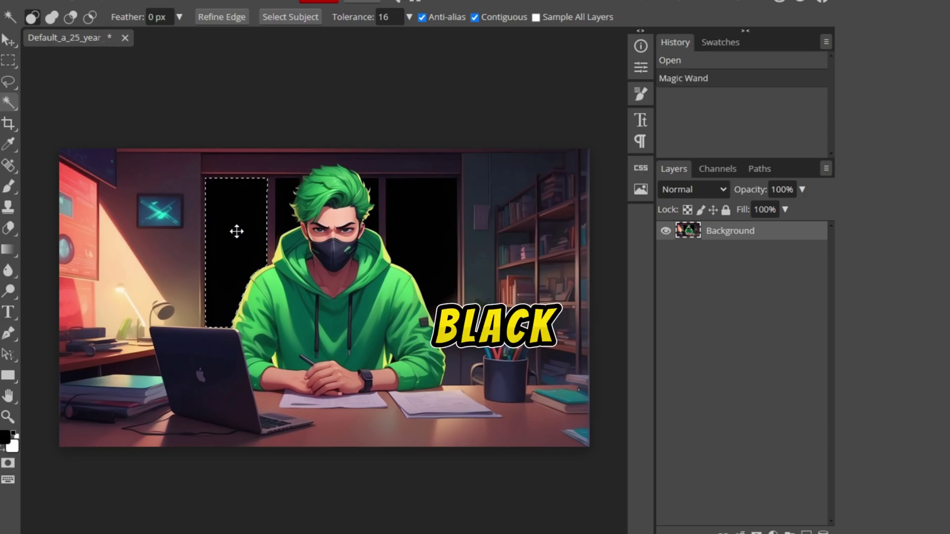
key(Delete)
click(416, 227)
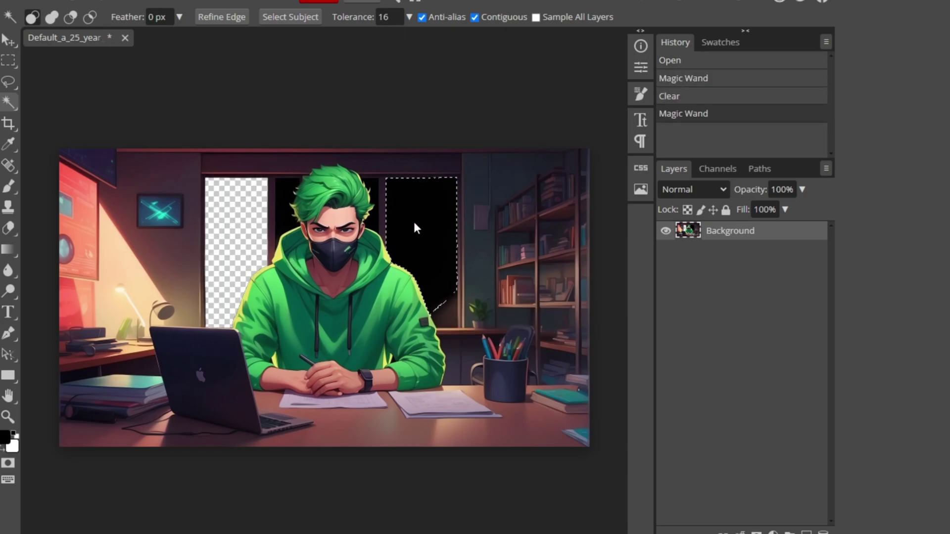
key(Delete)
click(376, 220)
key(Delete)
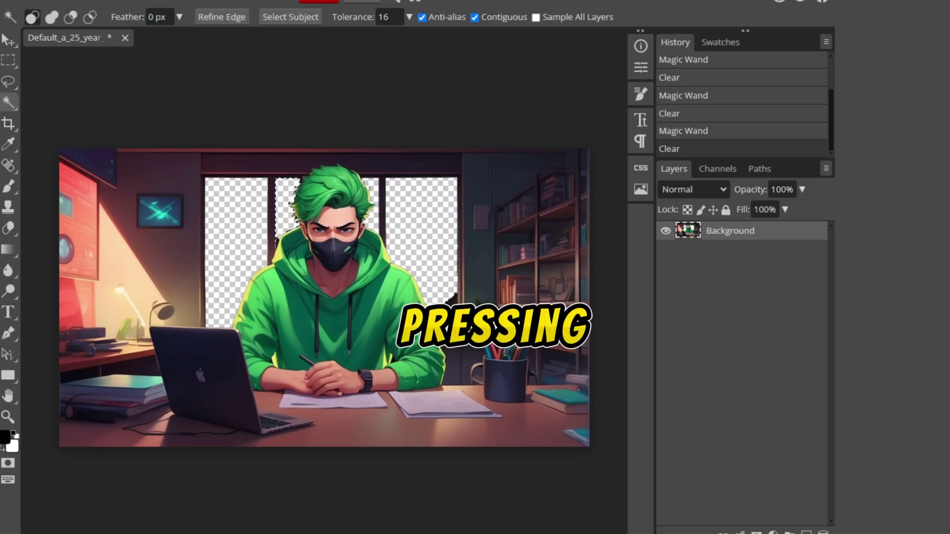
Step: Outline the leftover dark window corner beside the character's arm with the Magnetic Lasso and clear it
key(ctrl+plus)
key(ctrl+plus)
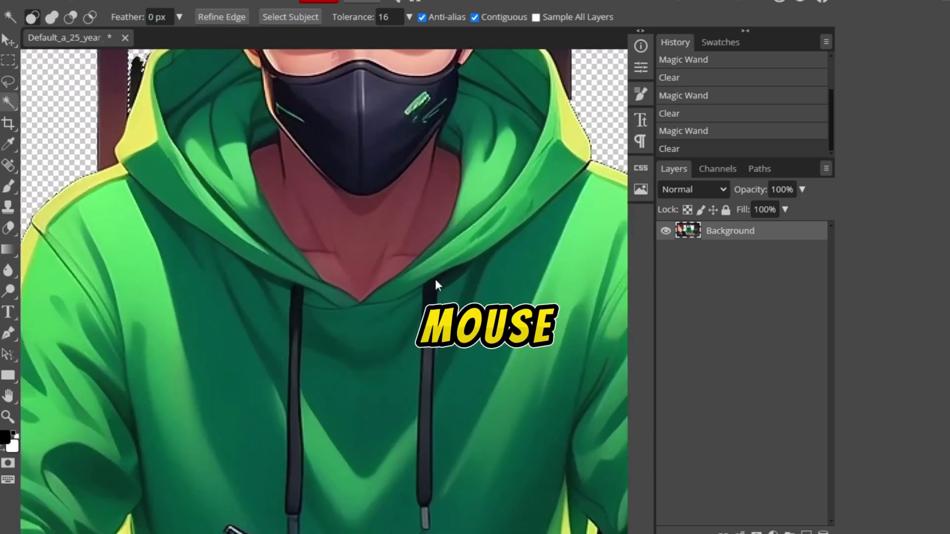
key(h)
drag(495, 350, 101, 249)
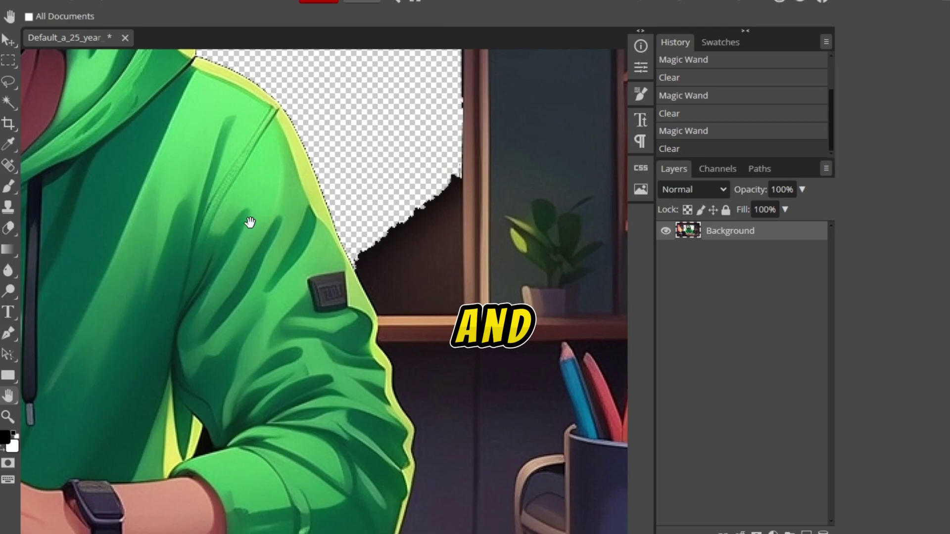
right_click(9, 82)
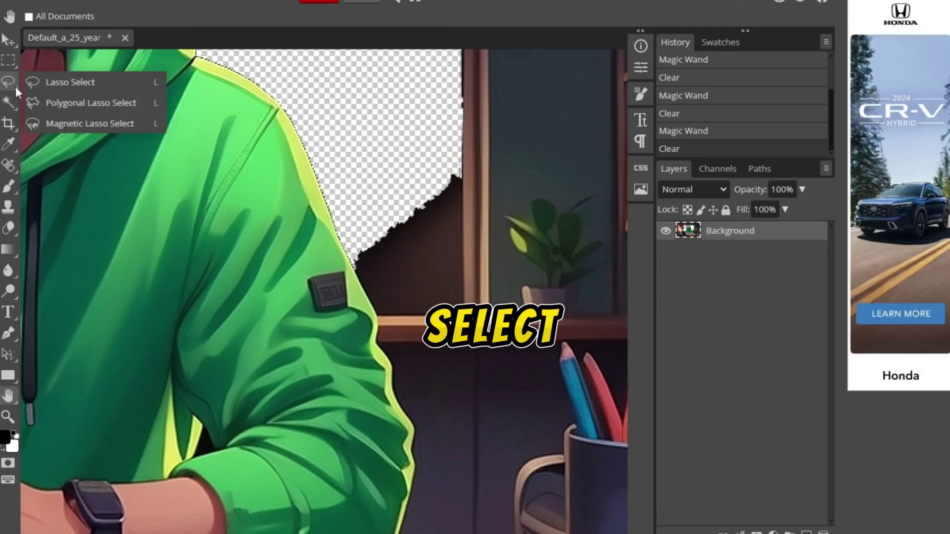
click(80, 83)
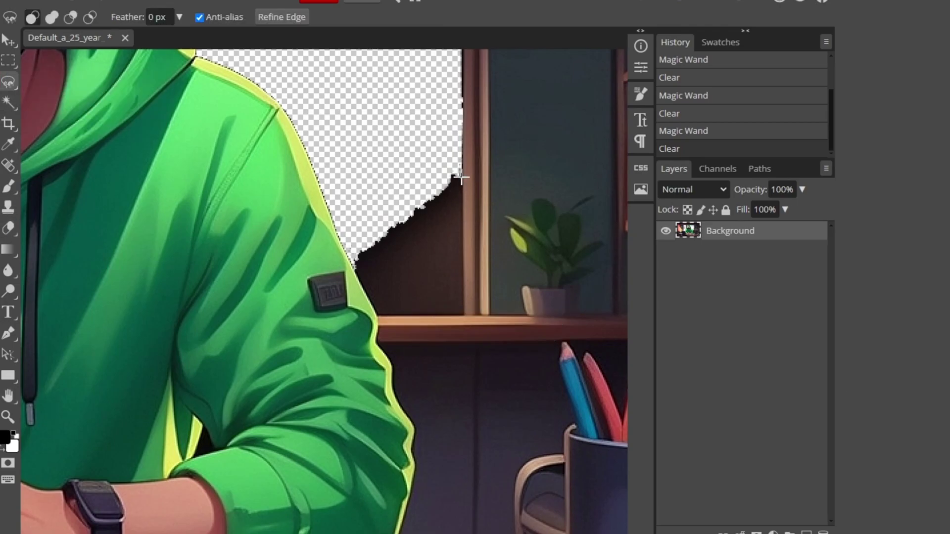
click(465, 315)
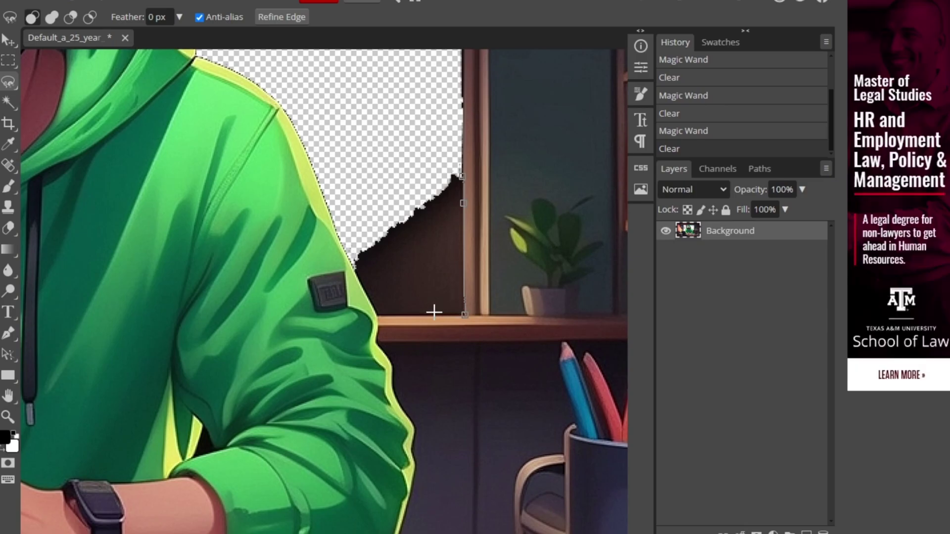
click(355, 272)
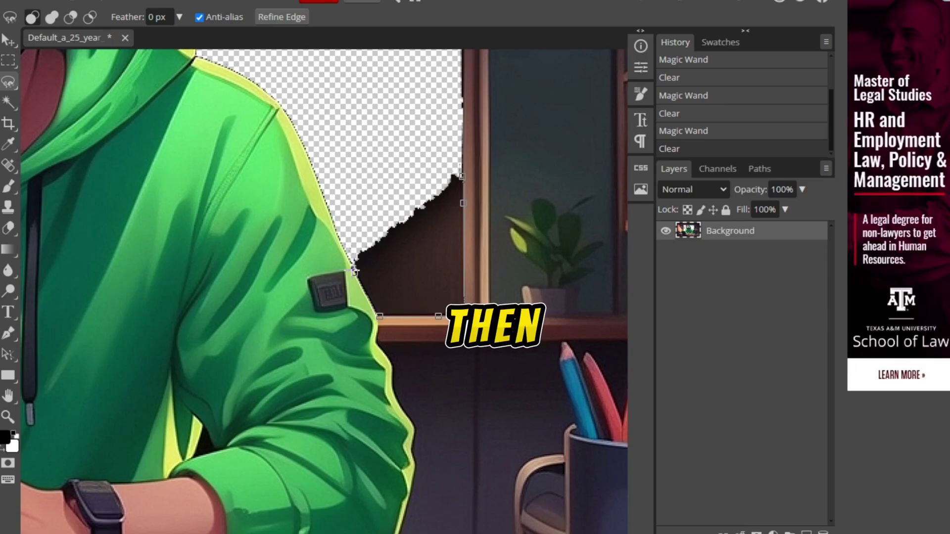
click(461, 176)
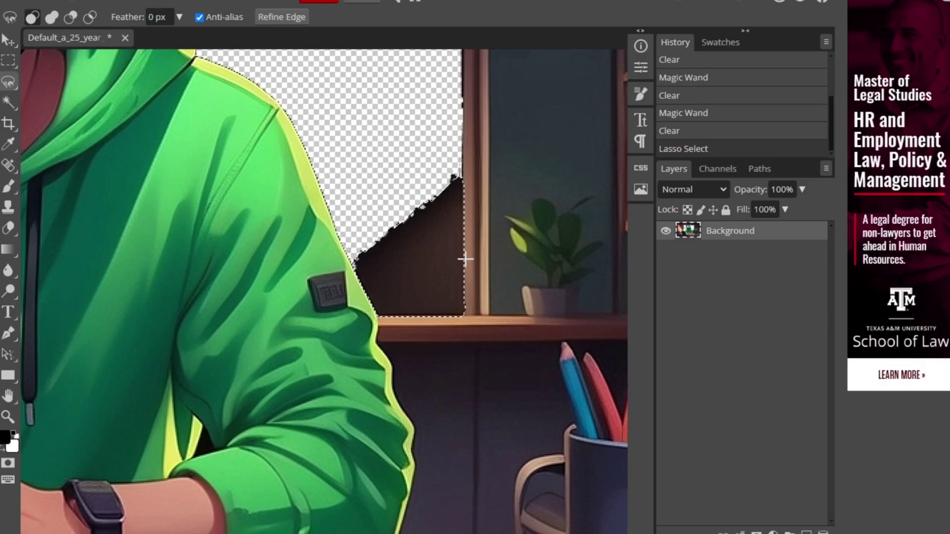
key(Delete)
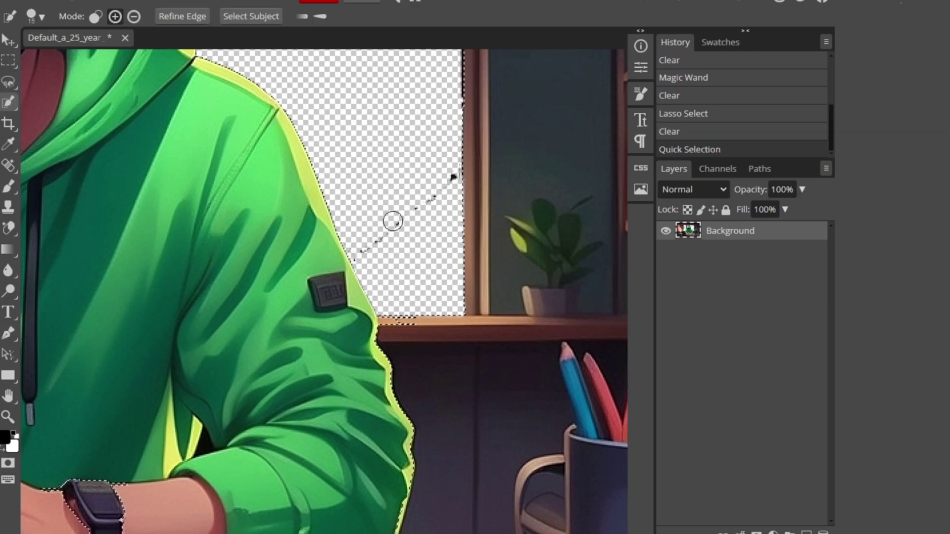
scroll(352, 199, right, 4)
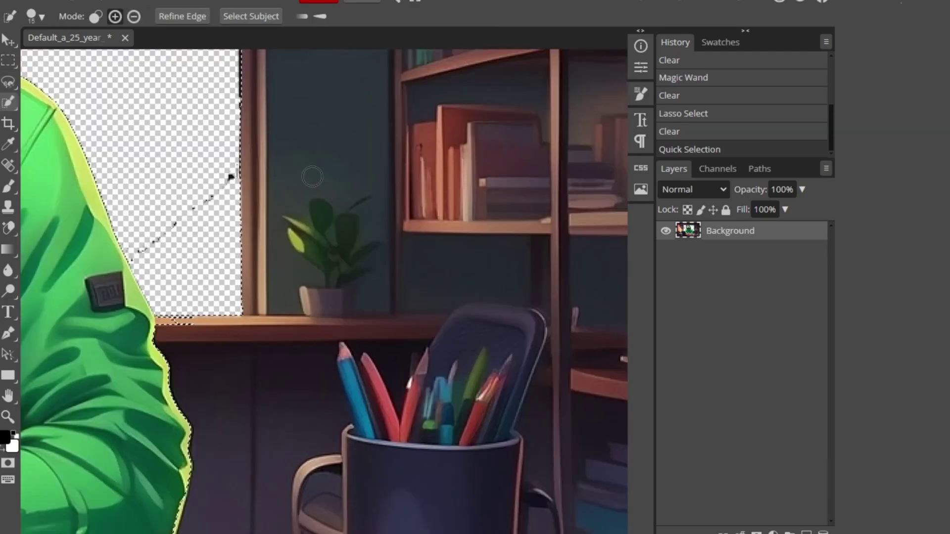
key(ctrl+minus)
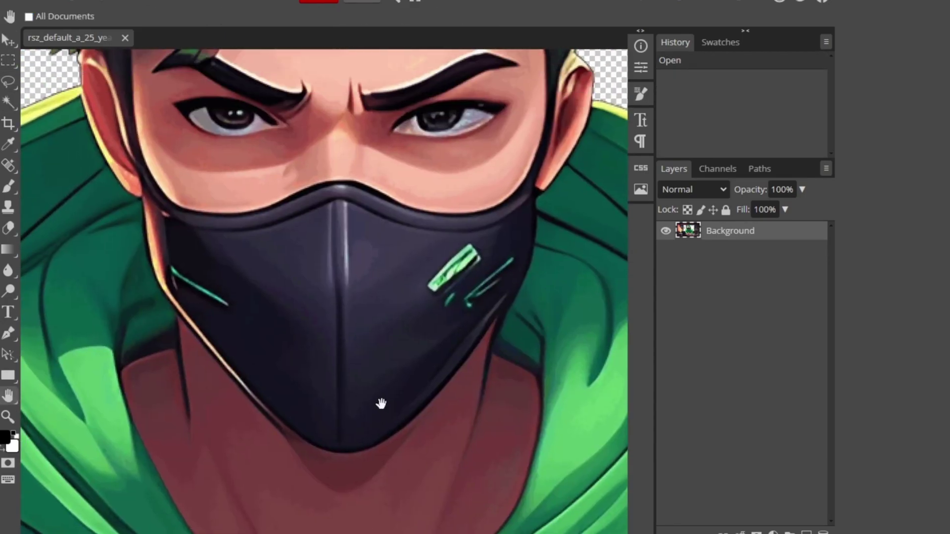
Step: Trace the character's face mask below its upper trim with the Magnetic Lasso and close the selection
right_click(7, 85)
click(75, 125)
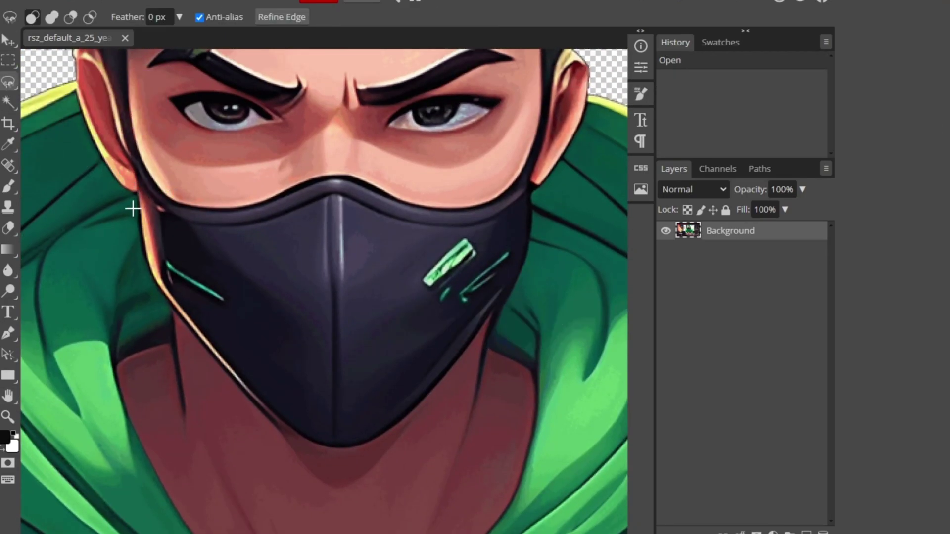
click(531, 187)
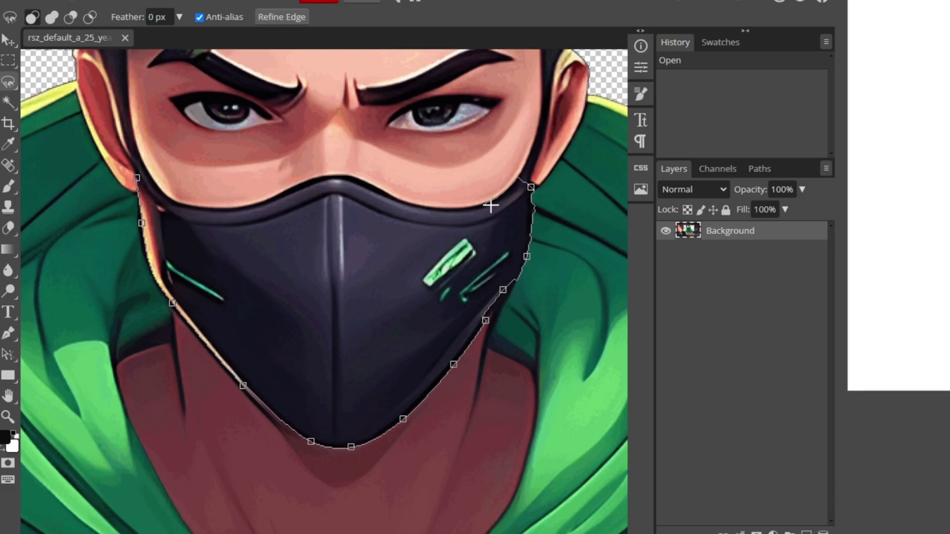
click(510, 204)
click(338, 197)
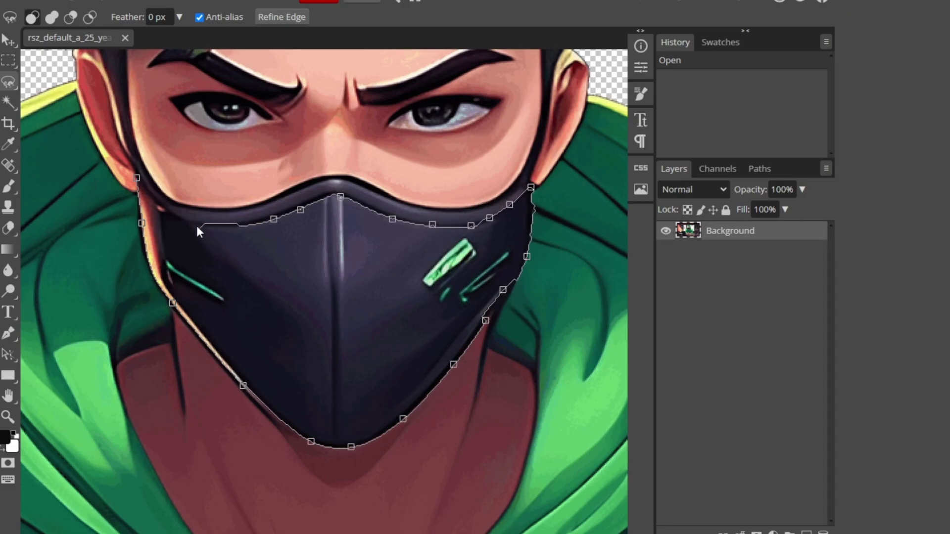
click(138, 183)
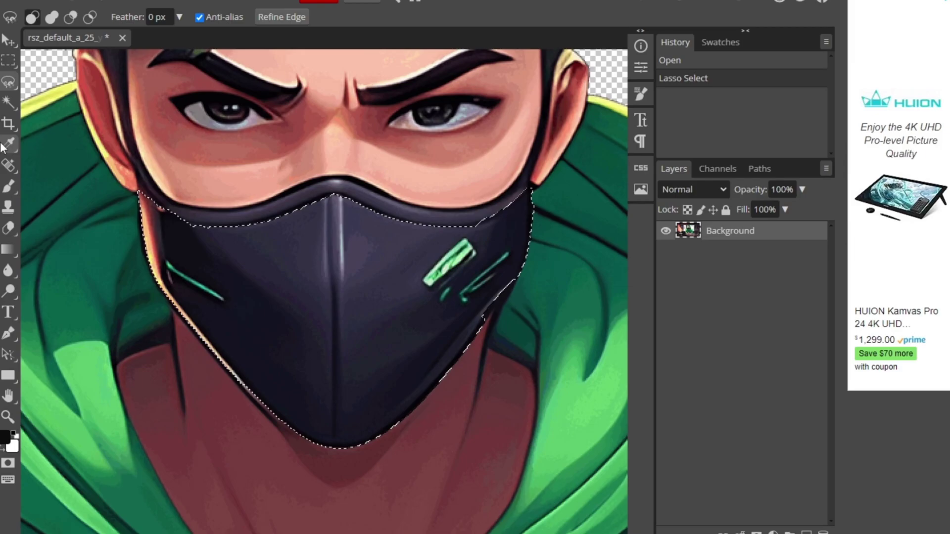
Step: Choose a near-black brush colour and paint over the whole selected face mask, covering its seam and green markings
right_click(8, 186)
click(70, 187)
click(5, 437)
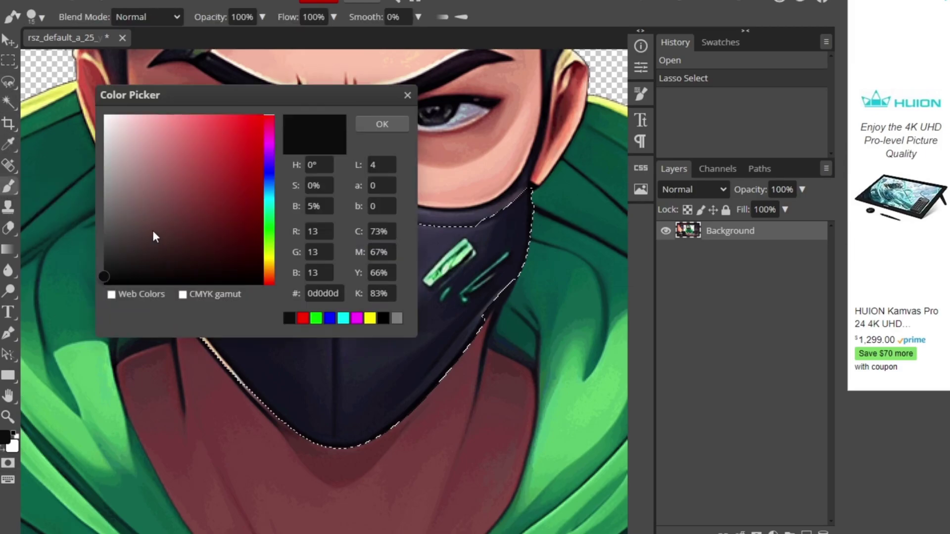
drag(115, 275, 118, 268)
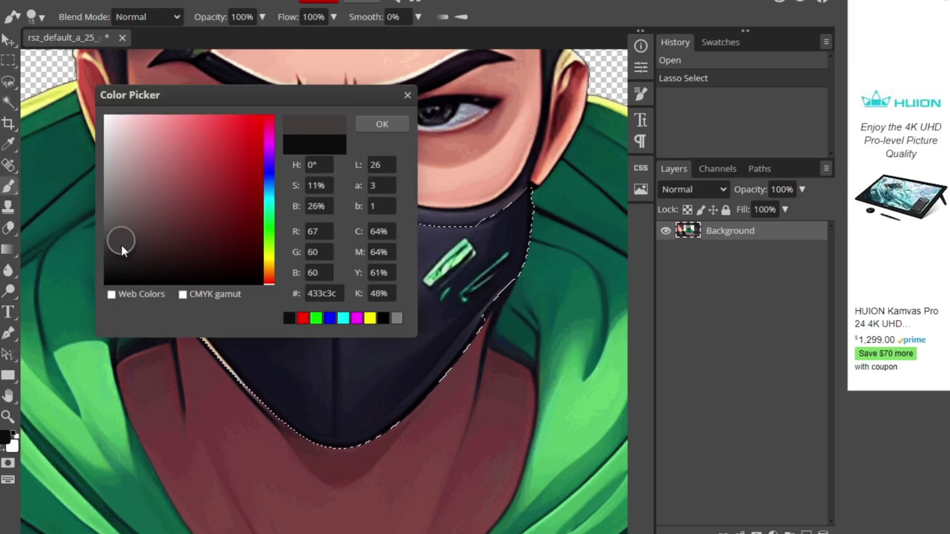
click(382, 124)
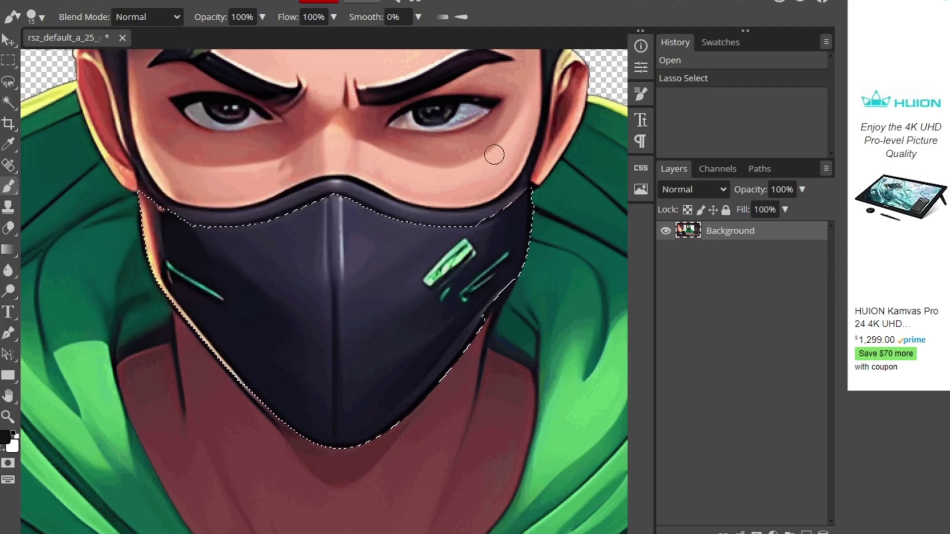
right_click(254, 254)
mouse_move(174, 226)
mouse_down()
mouse_move(361, 431)
mouse_move(492, 289)
mouse_move(476, 249)
mouse_up()
mouse_move(460, 229)
mouse_down()
mouse_move(254, 264)
mouse_move(521, 264)
mouse_up()
key(ctrl+0)
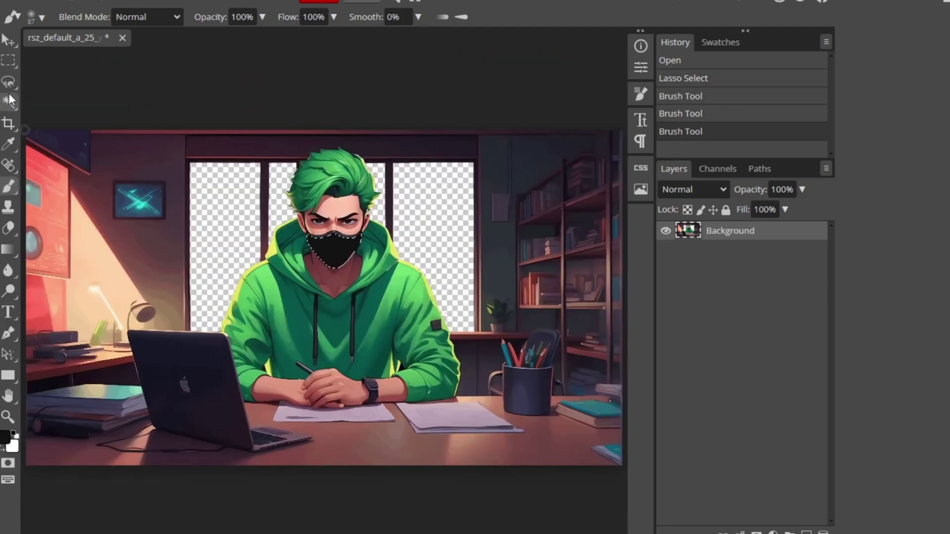
click(8, 40)
click(8, 81)
click(328, 268)
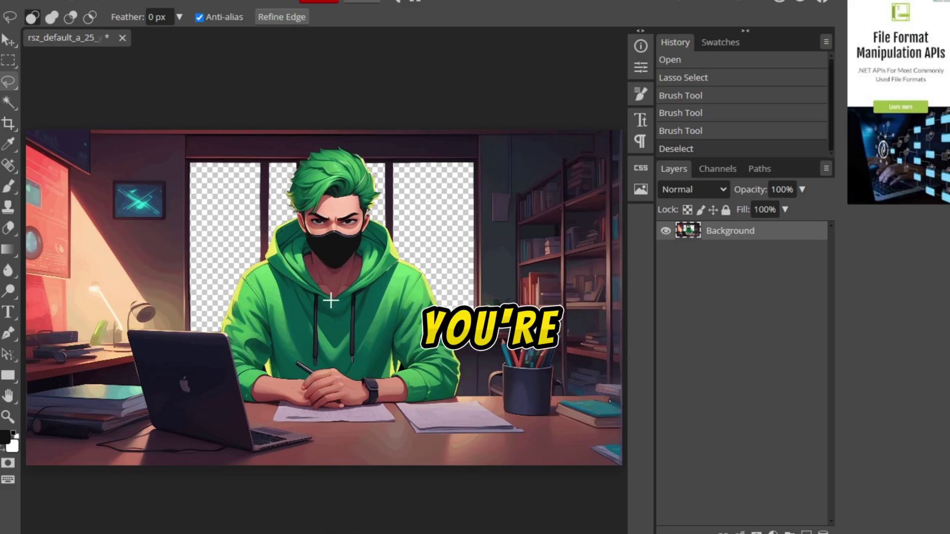
key(ctrl+z)
key(ctrl+plus)
key(ctrl+plus)
key(ctrl+plus)
key(ctrl+plus)
key(ctrl+plus)
key(ctrl+plus)
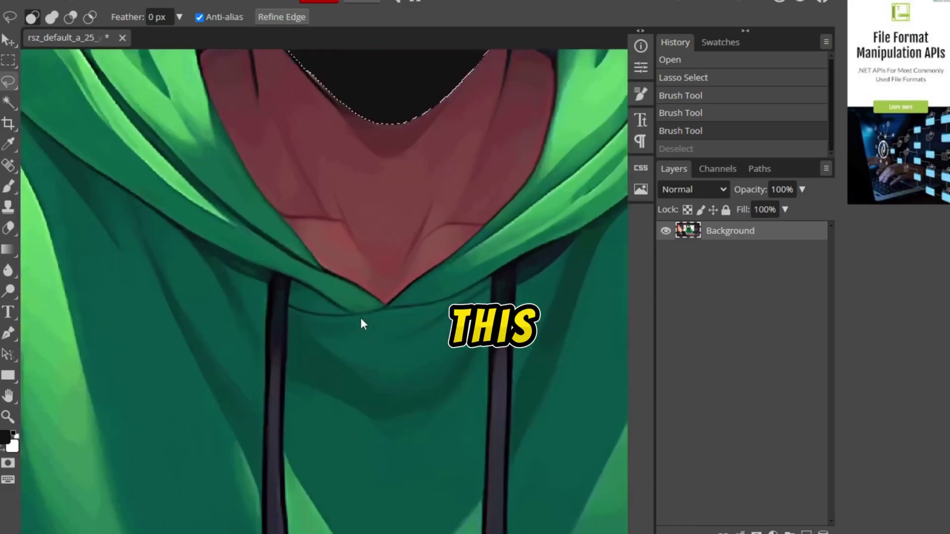
key(space)
drag(360, 318, 291, 533)
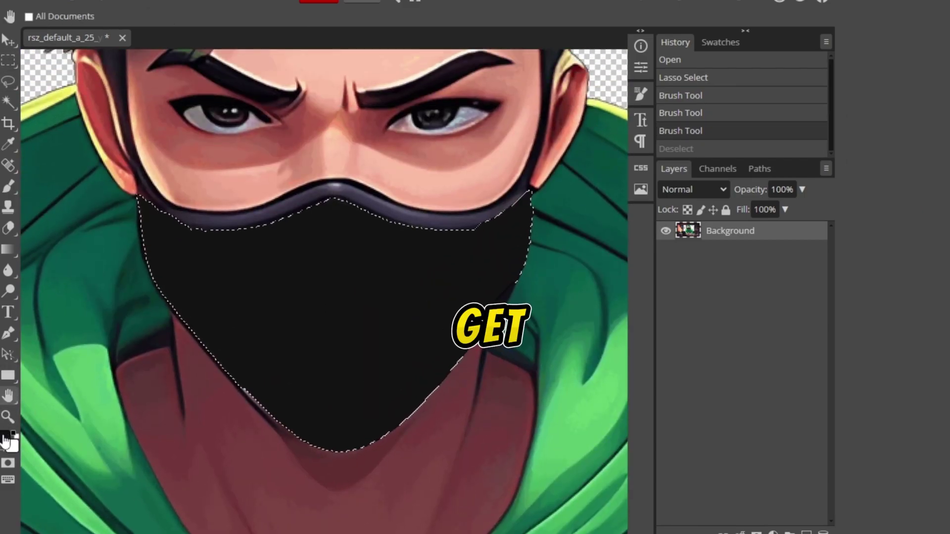
Step: Try brushing dark shading over the selected face mask, and set the brush to 207 px size and 6% hardness
click(5, 437)
drag(114, 276, 114, 270)
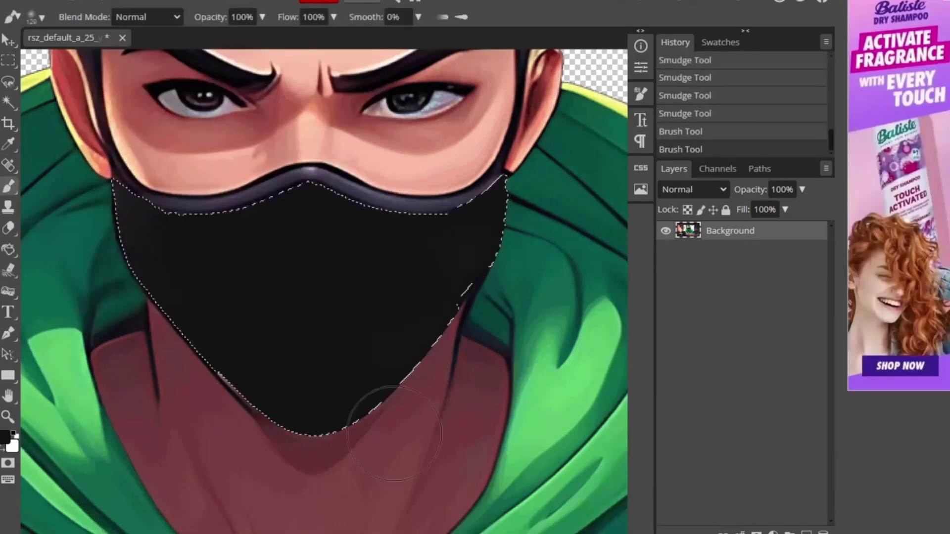
mouse_move(149, 297)
mouse_down()
mouse_move(477, 201)
mouse_move(178, 198)
mouse_up()
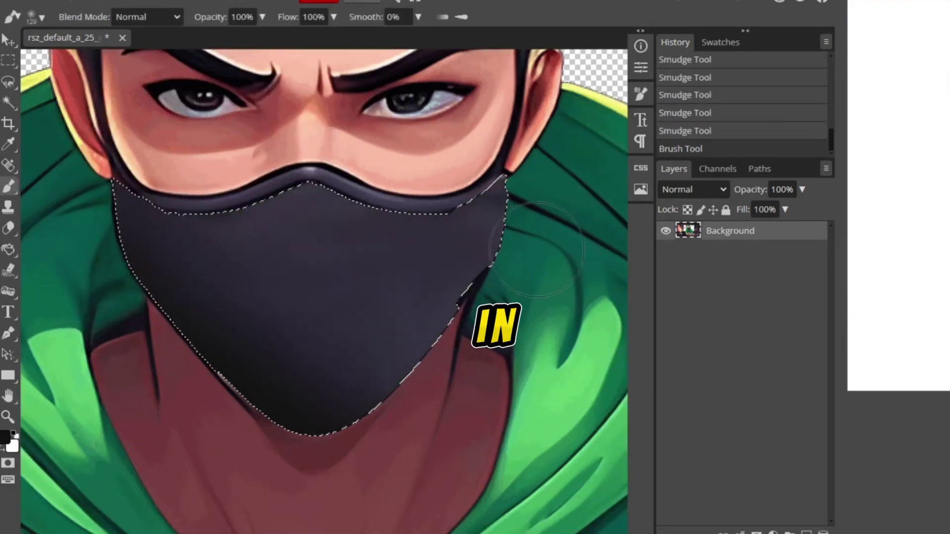
right_click(200, 272)
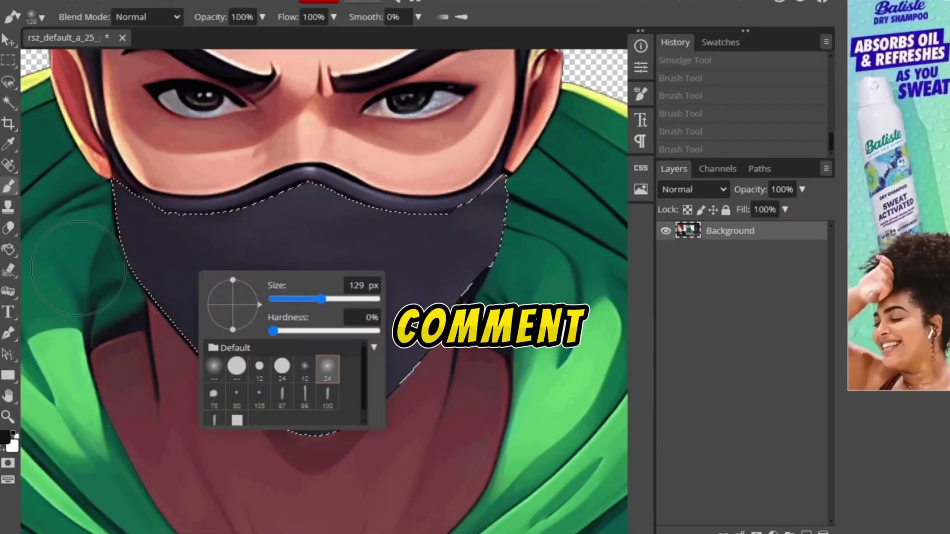
click(330, 299)
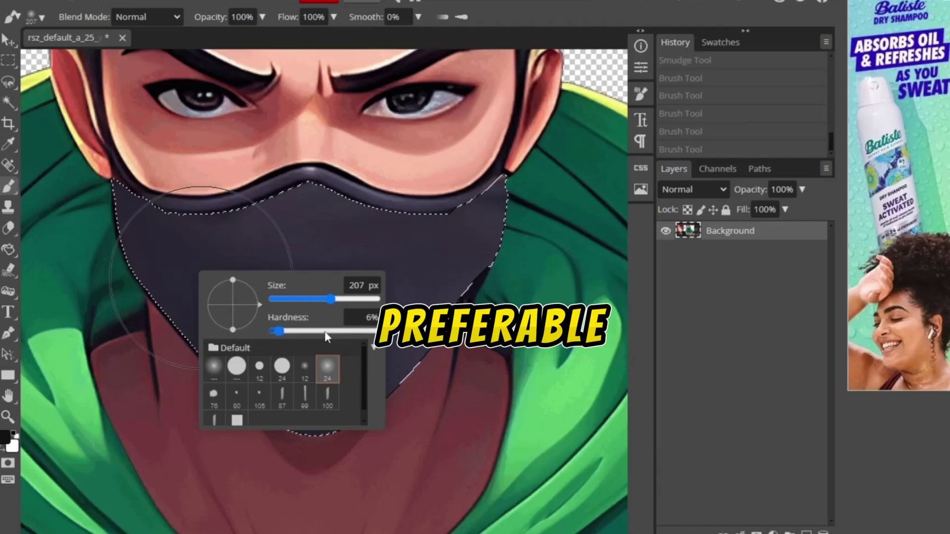
click(193, 233)
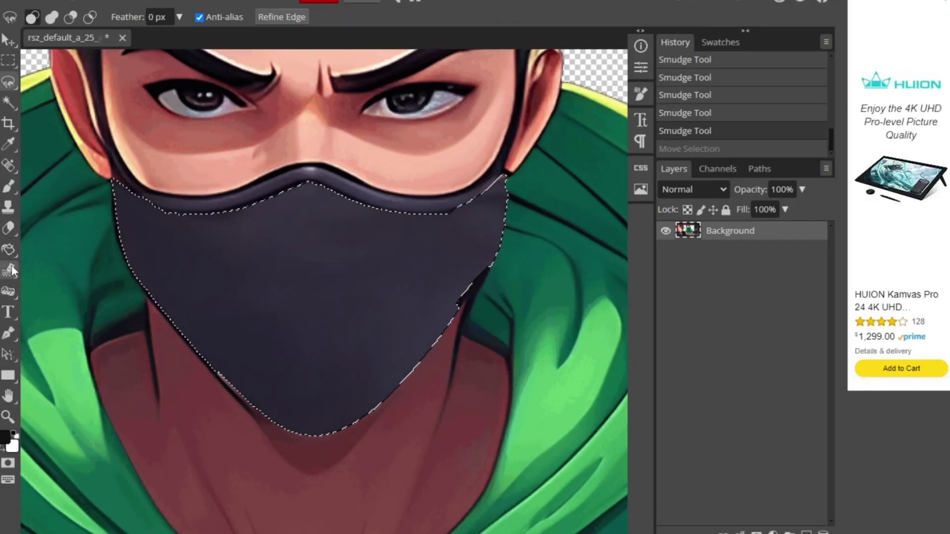
Step: Blend the shading on the painted face mask with the Smudge Tool at 50% strength
click(9, 270)
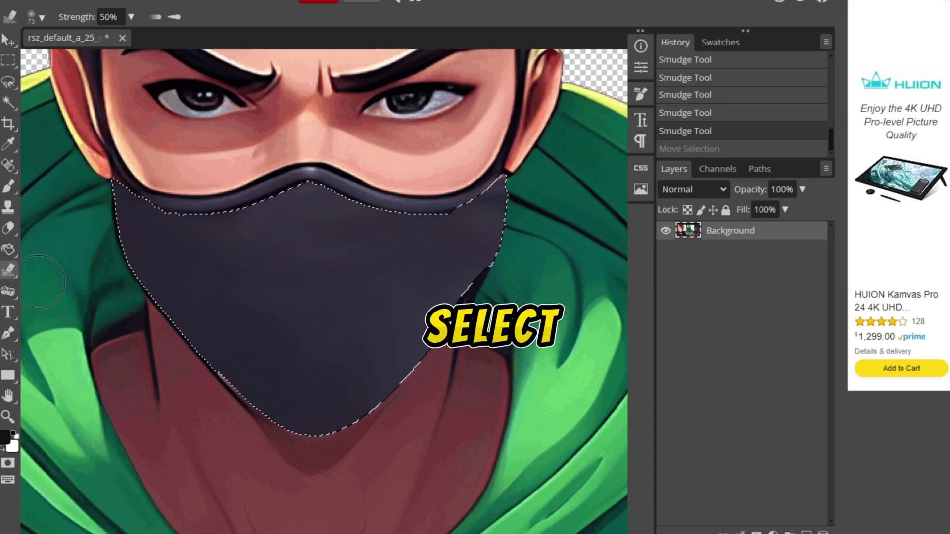
drag(159, 276, 167, 225)
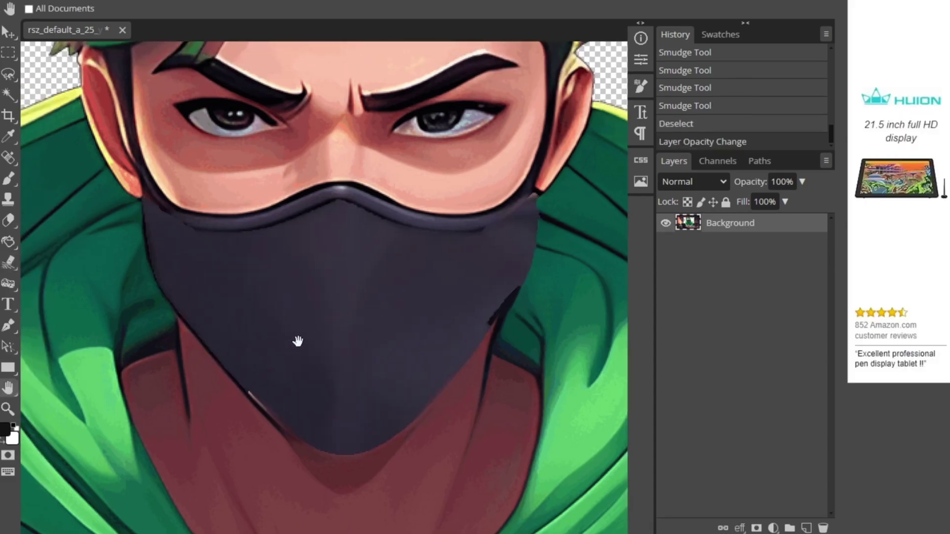
Step: Undo the last opacity change and deselection, and isolate the selected face mask with a raster mask on the Background layer
key(ctrl+z)
key(ctrl+z)
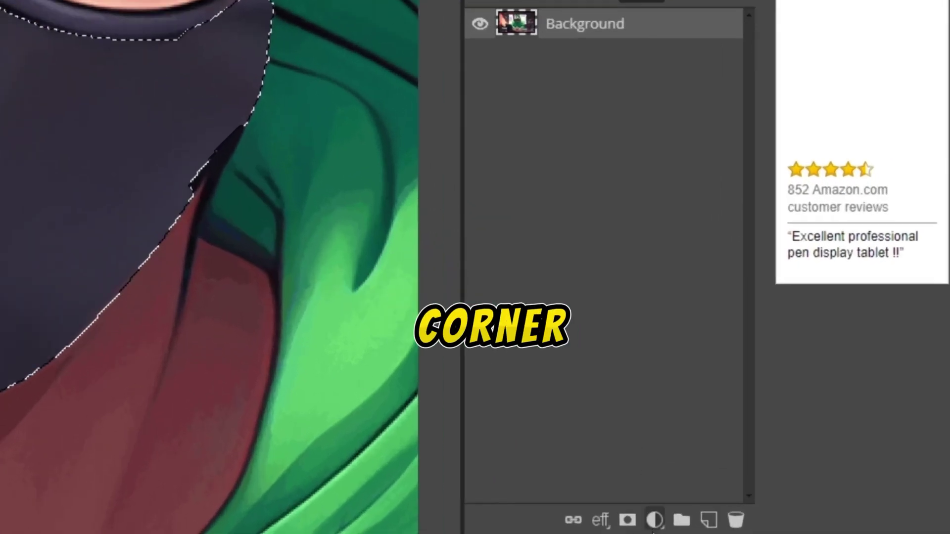
click(756, 528)
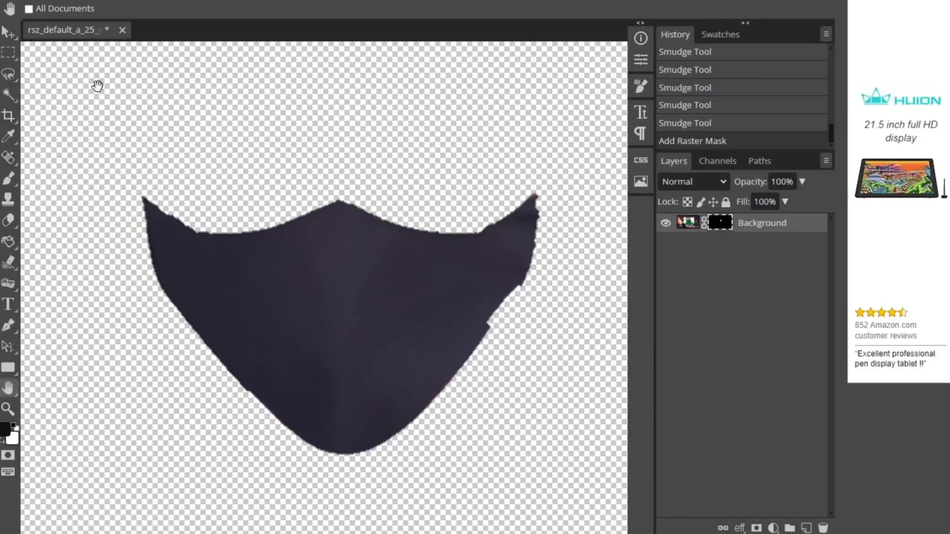
Step: Export the isolated face mask as a transparent PNG at 3184 × 1792 px and 100% quality
click(8, 3)
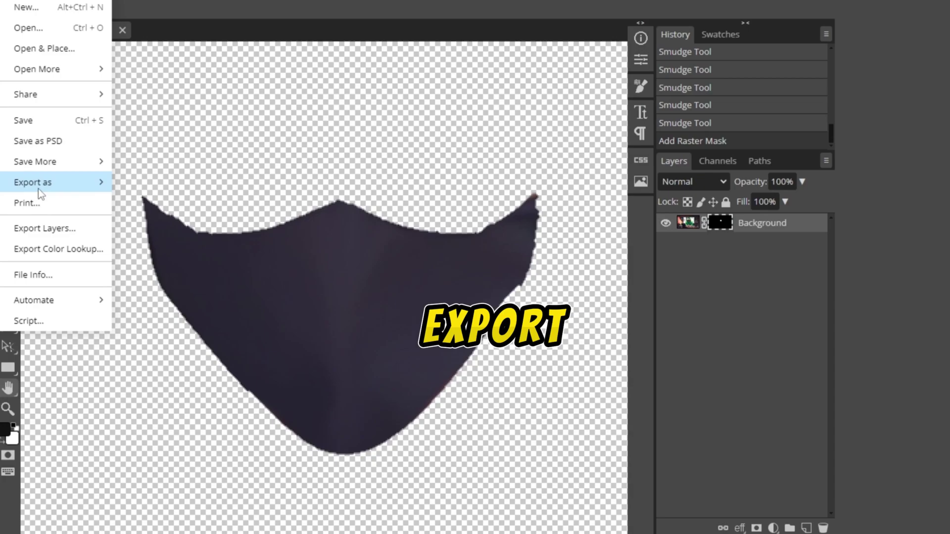
mouse_move(38, 188)
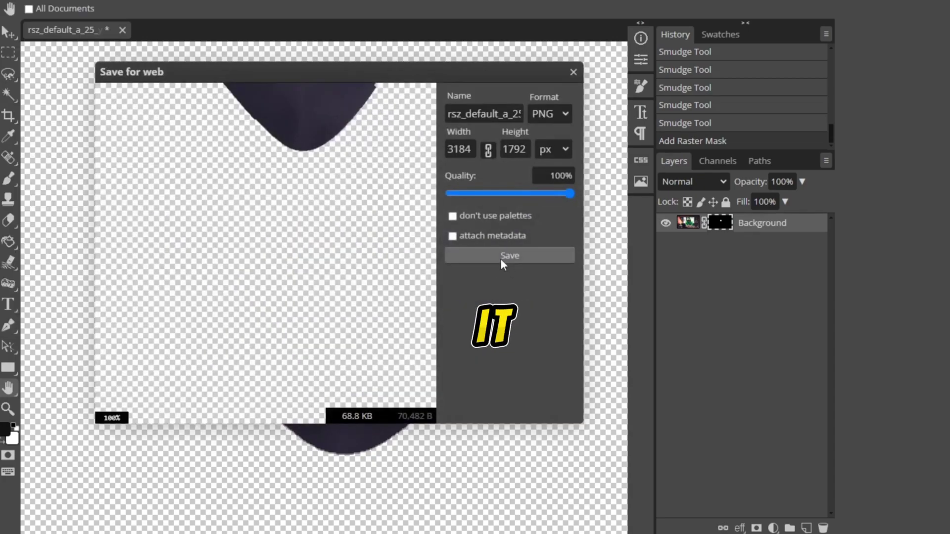
click(502, 255)
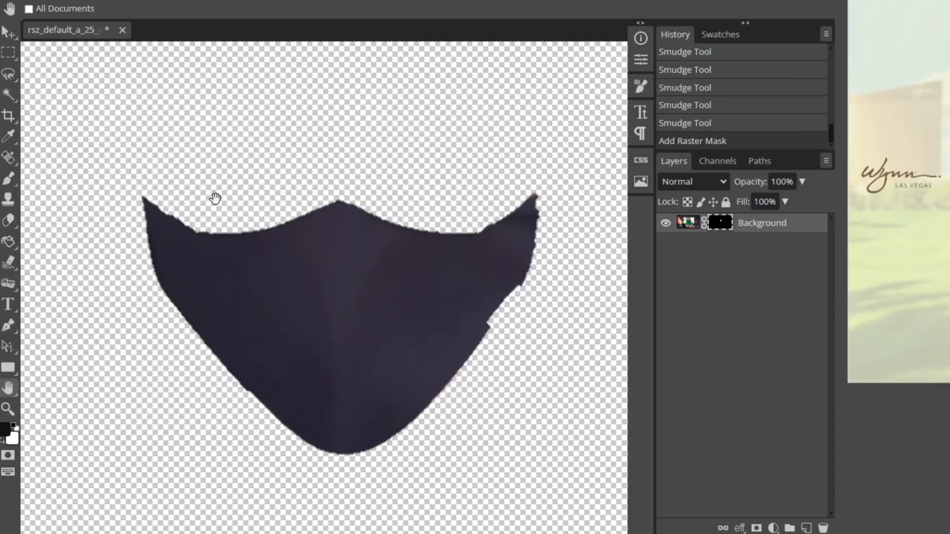
Step: Undo the raster mask, deselect, and export the full repainted character image as a PNG at 3184 × 1792 px and 100% quality
key(ctrl+z)
key(ctrl+d)
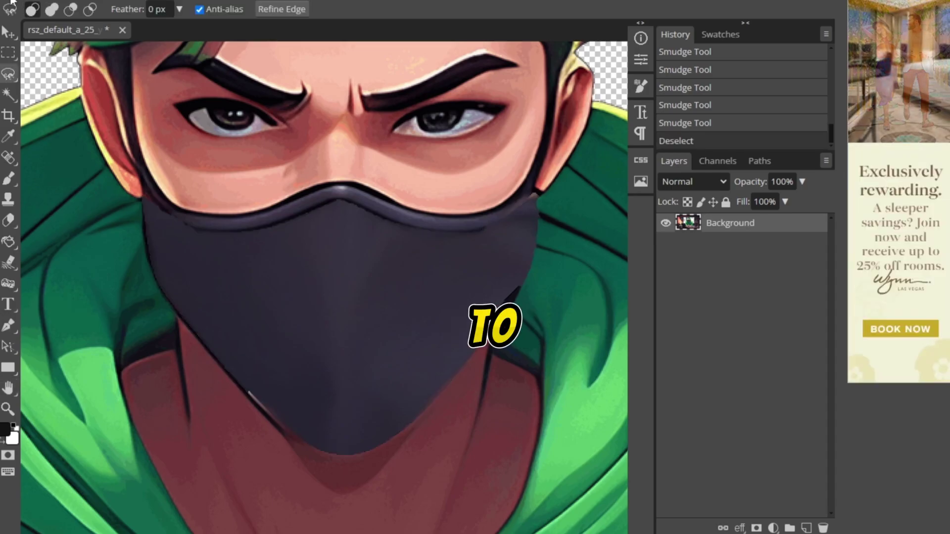
click(7, 3)
mouse_move(44, 185)
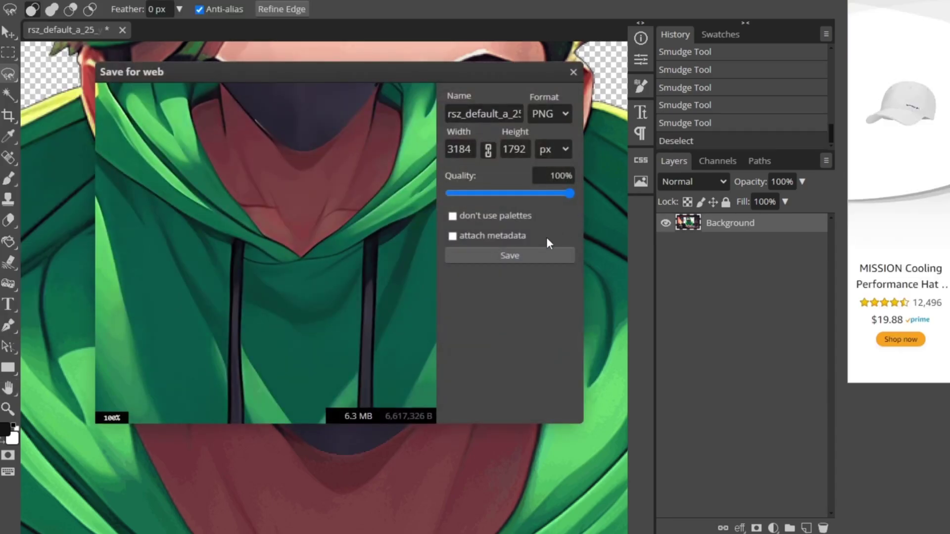
click(544, 256)
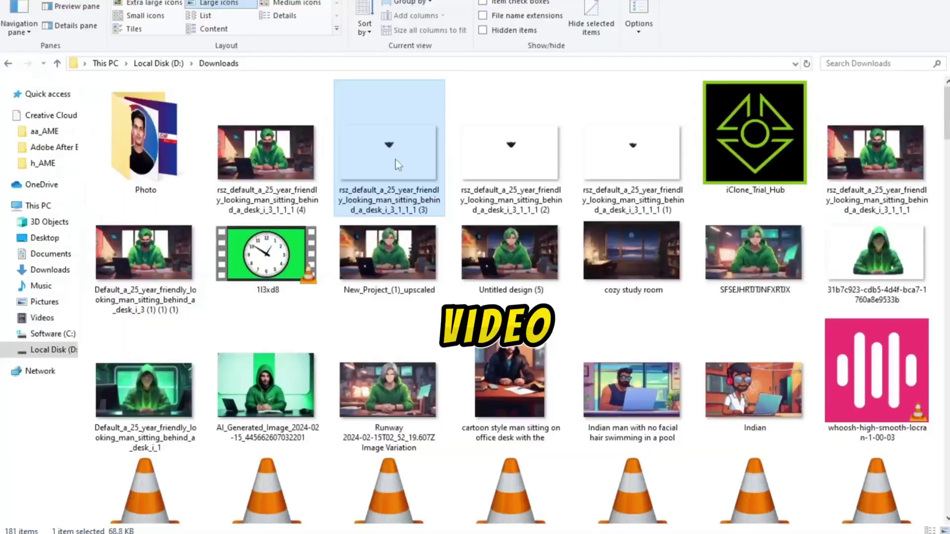
Step: Import both exported PNGs into the CapCut project and replace the character room clip with the repainted full image, keeping the original video effect
drag(388, 140, 220, 232)
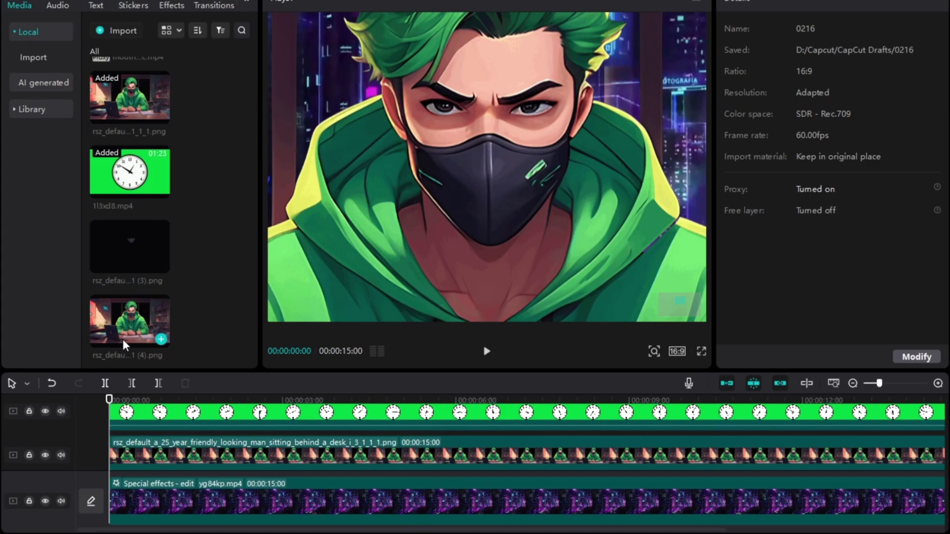
drag(130, 321, 267, 406)
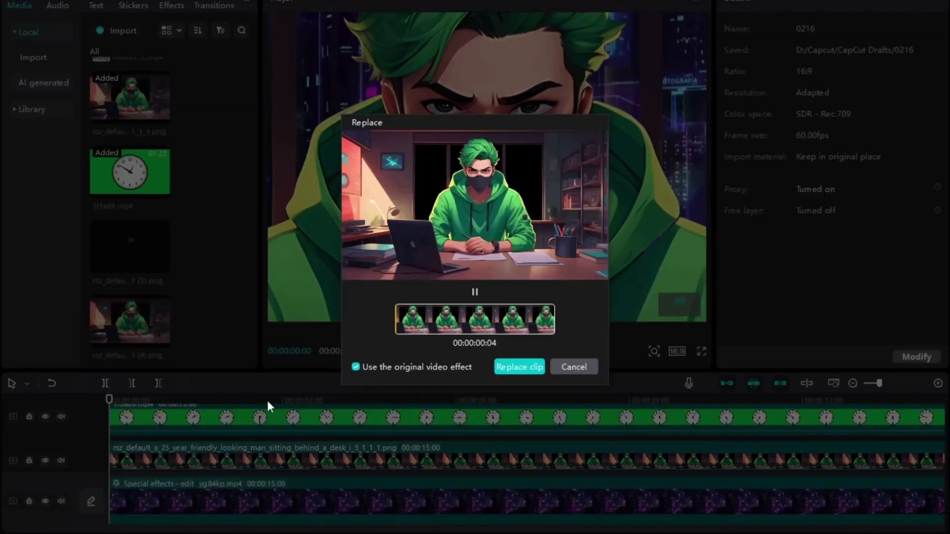
click(513, 369)
Step: Place the face-mask PNG on the timeline on a track above the clock clip, starting at the beginning
scroll(126, 210, up, 1)
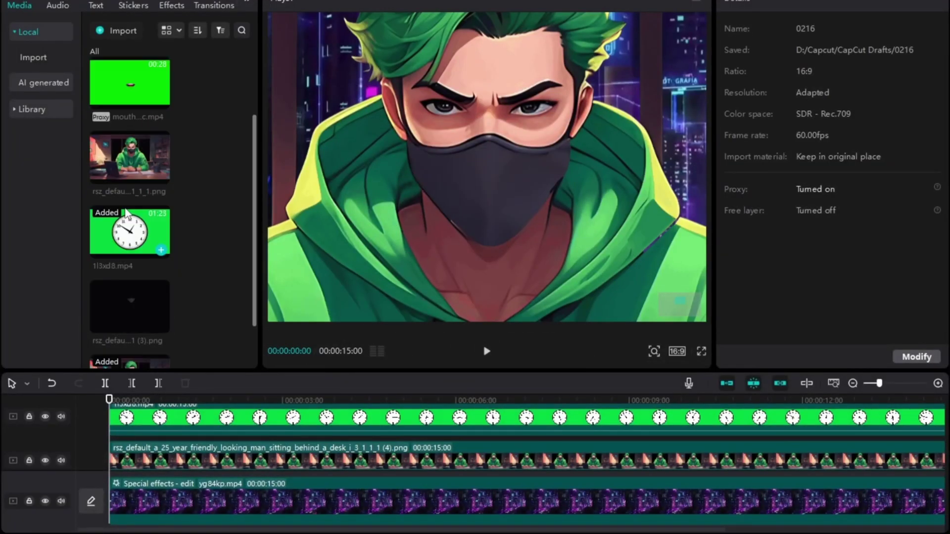
scroll(129, 212, down, 1)
drag(138, 297, 119, 418)
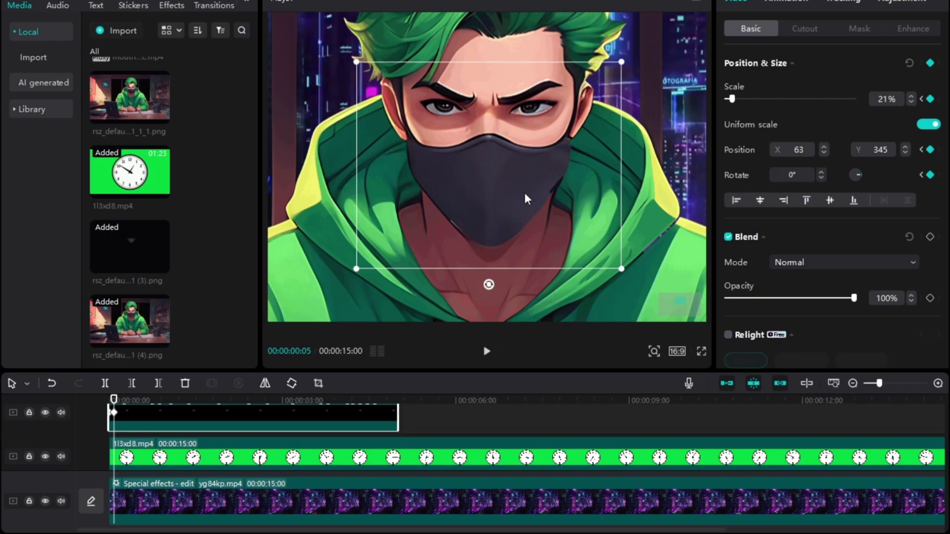
Step: Apply a Rectangle mask to the face-mask clip and fit it over the lower face mask, about 327 by 218 in size
click(811, 31)
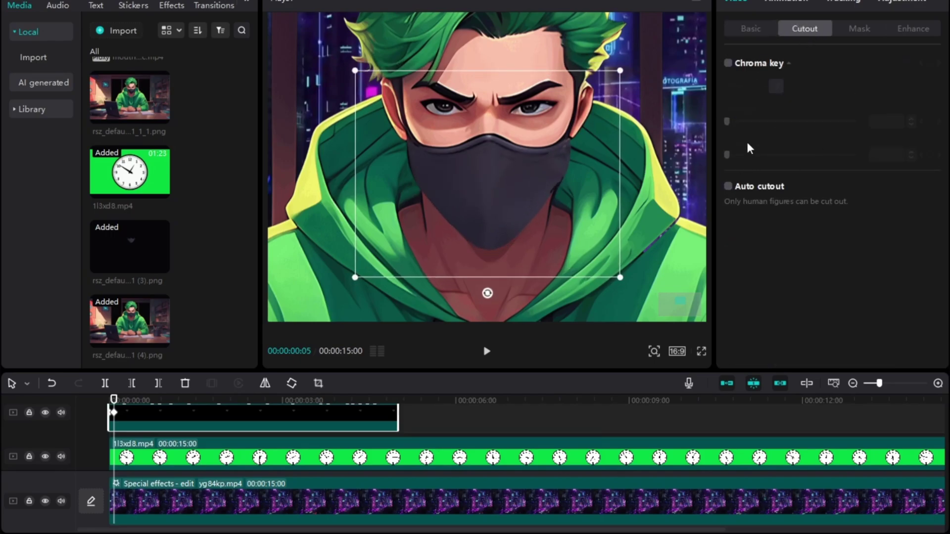
click(859, 39)
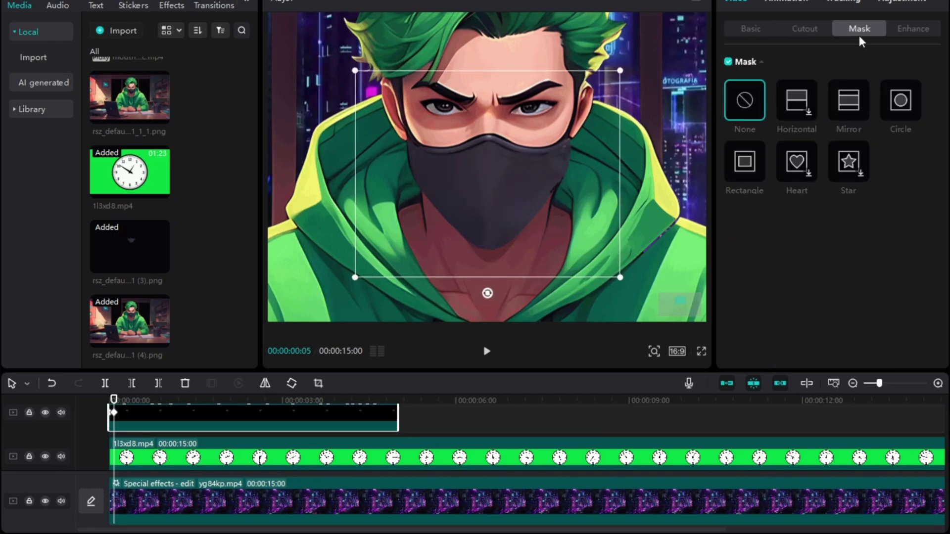
click(746, 162)
drag(490, 178, 472, 212)
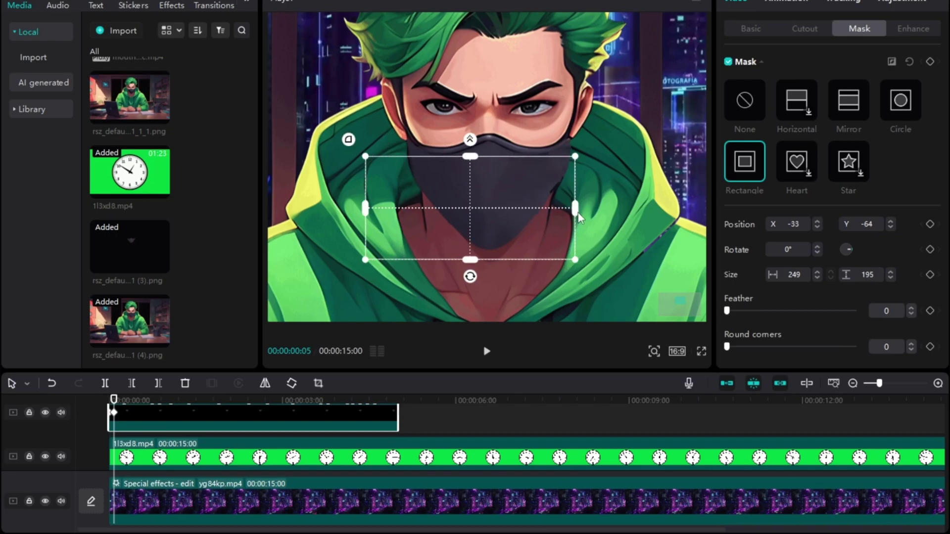
drag(578, 214, 605, 213)
drag(494, 260, 494, 256)
drag(375, 214, 398, 215)
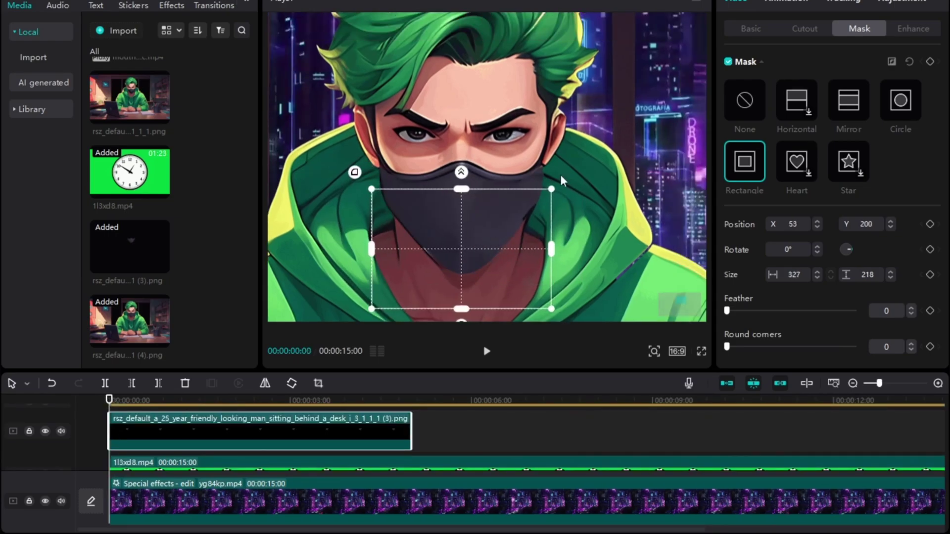
Step: Keyframe the face-mask clip's position and size at its start, and set its position to X -1, Y -15 at frame 5
click(757, 32)
click(930, 63)
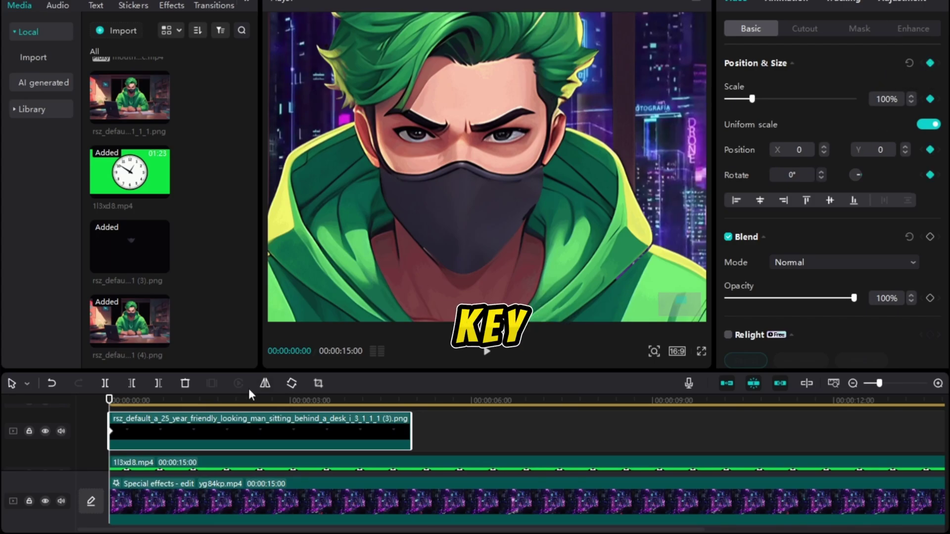
key(Right)
key(Right)
key(Right)
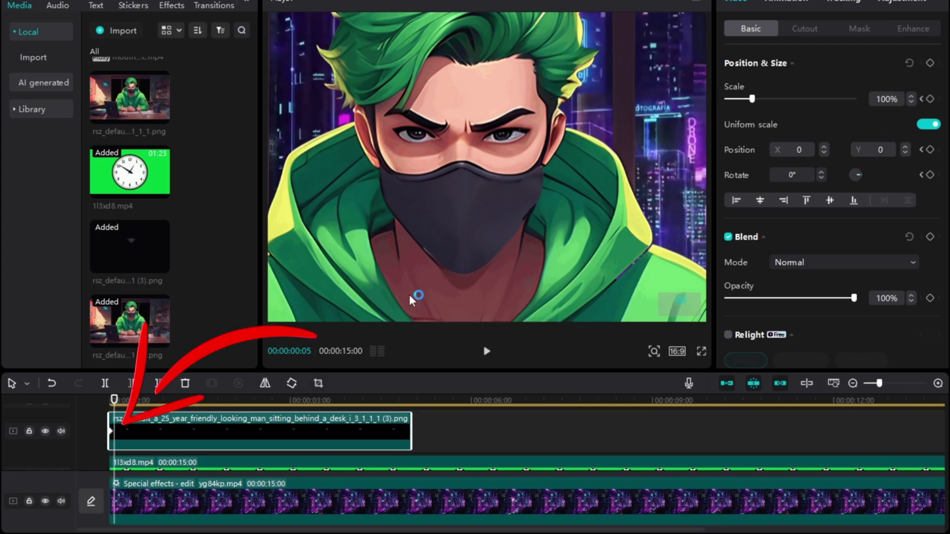
click(908, 151)
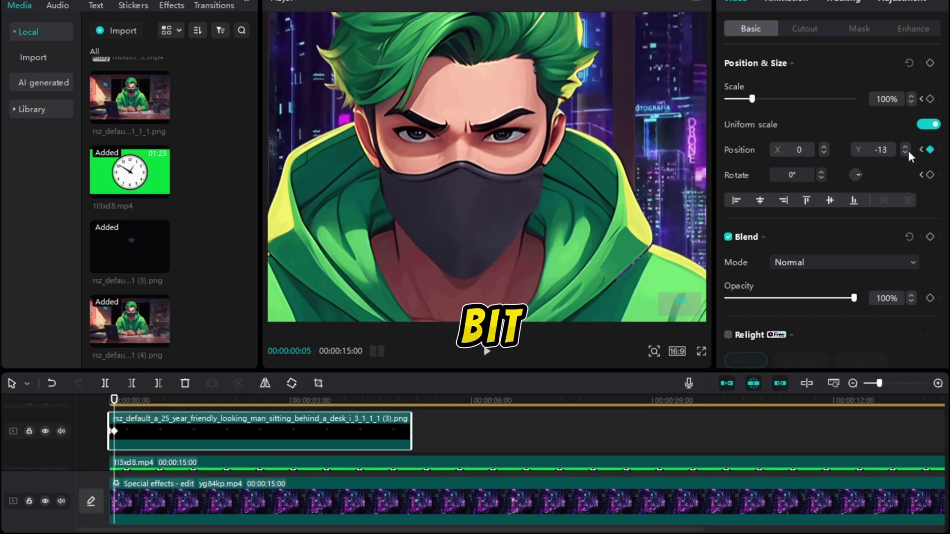
click(905, 153)
click(905, 153)
click(823, 146)
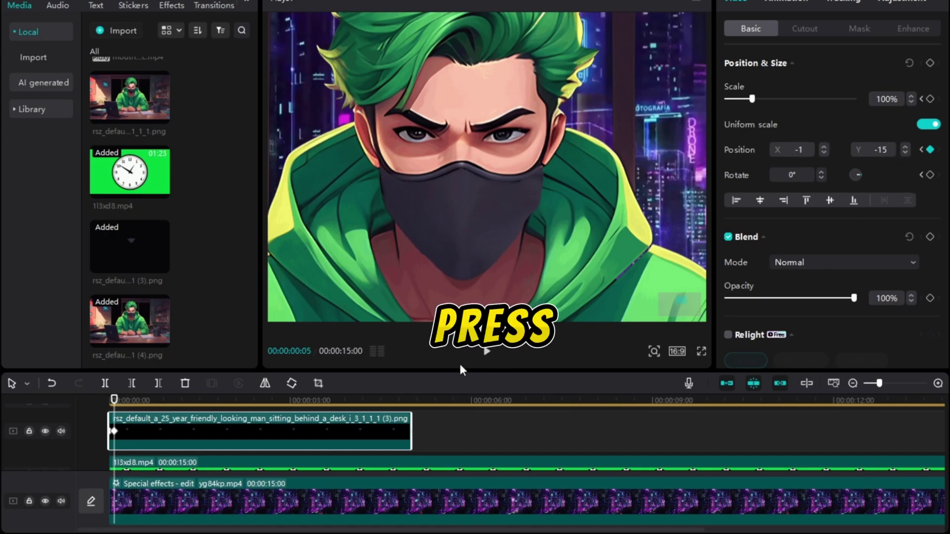
Step: Add a position and size keyframe to the face-mask clip at frame 10 and set its position to X 0, Y 0
key(Right)
key(Right)
key(Right)
key(Right)
key(Right)
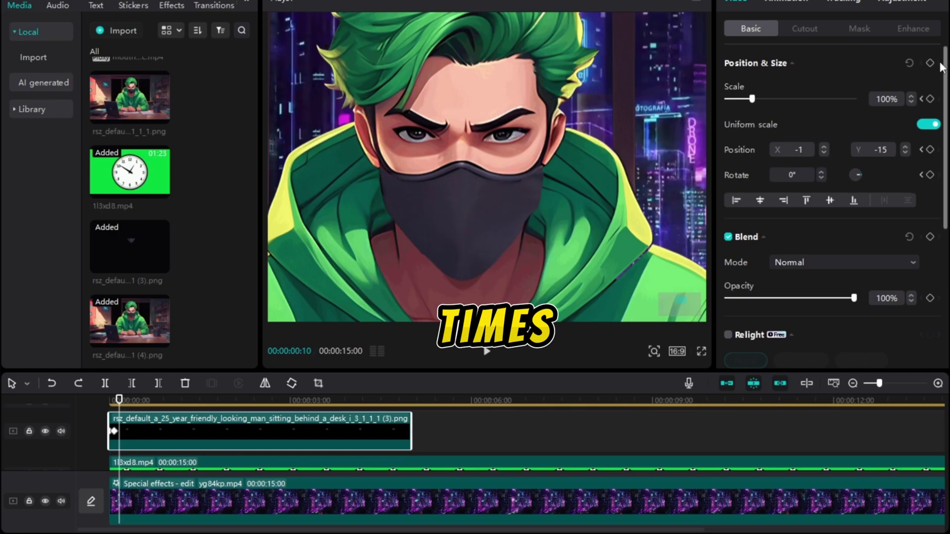
click(930, 63)
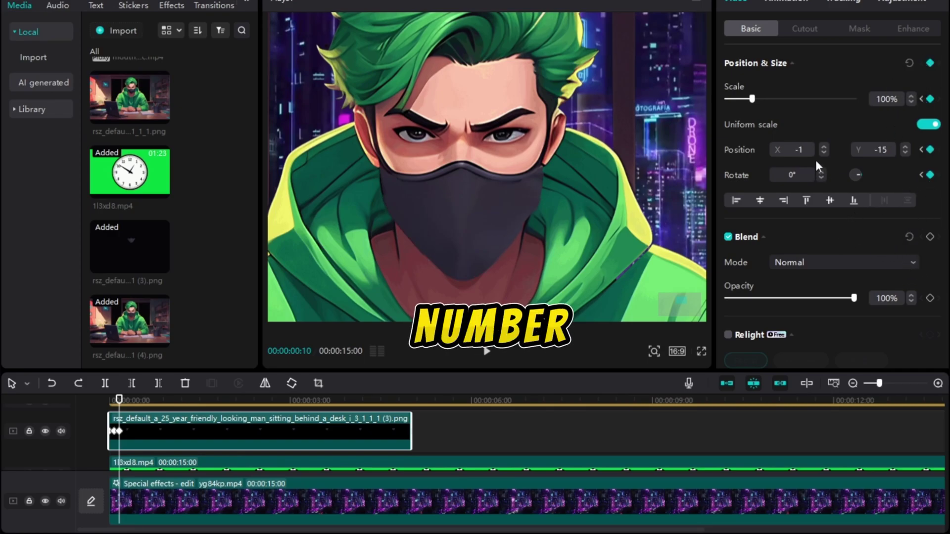
click(824, 147)
click(881, 150)
text(0)
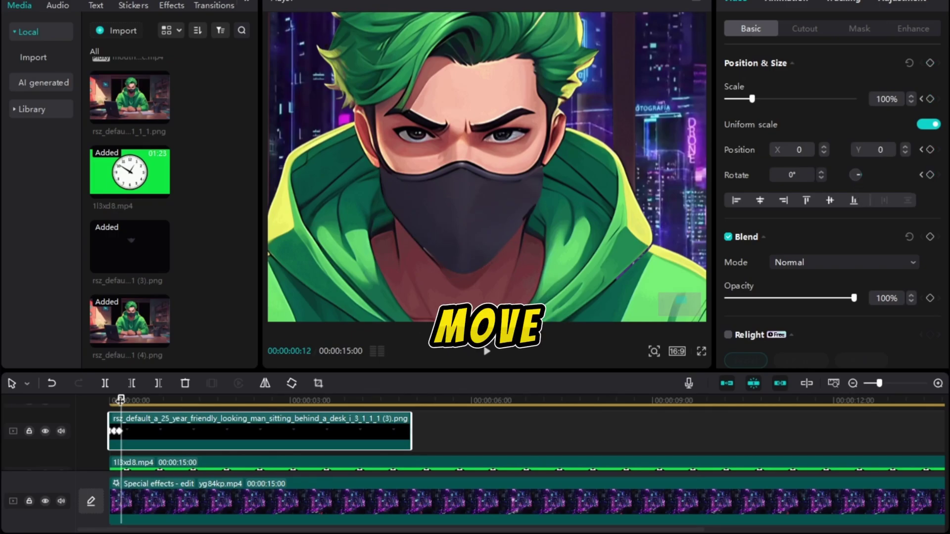
Step: Keyframe the face-mask clip at frame 15 with its position set to X -1, Y -15
drag(120, 400, 124, 399)
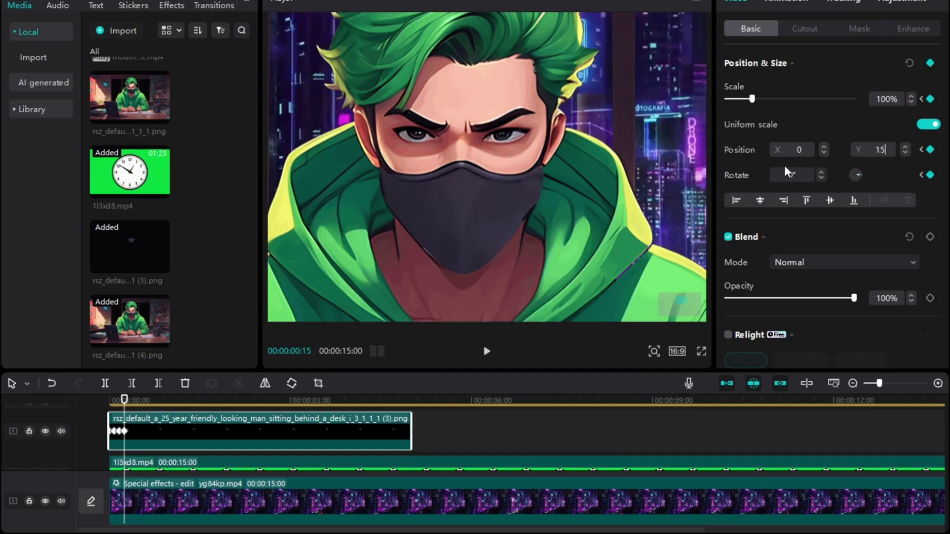
text(-)
key(Tab)
text(-)
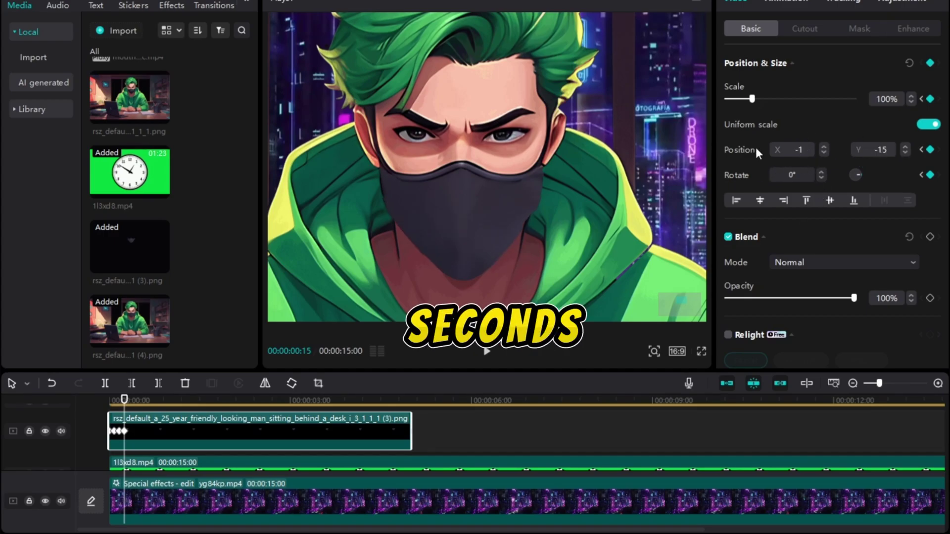
Step: Advance five frames to frame 20 and set the face-mask clip's position to X 0, Y 0
key(Right)
key(Right)
key(Right)
key(Right)
key(Right)
click(894, 151)
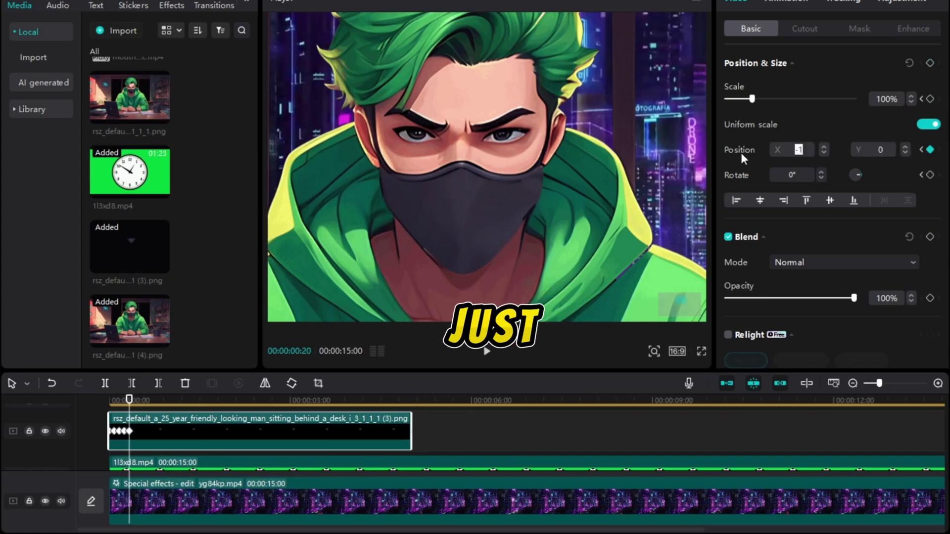
text(0)
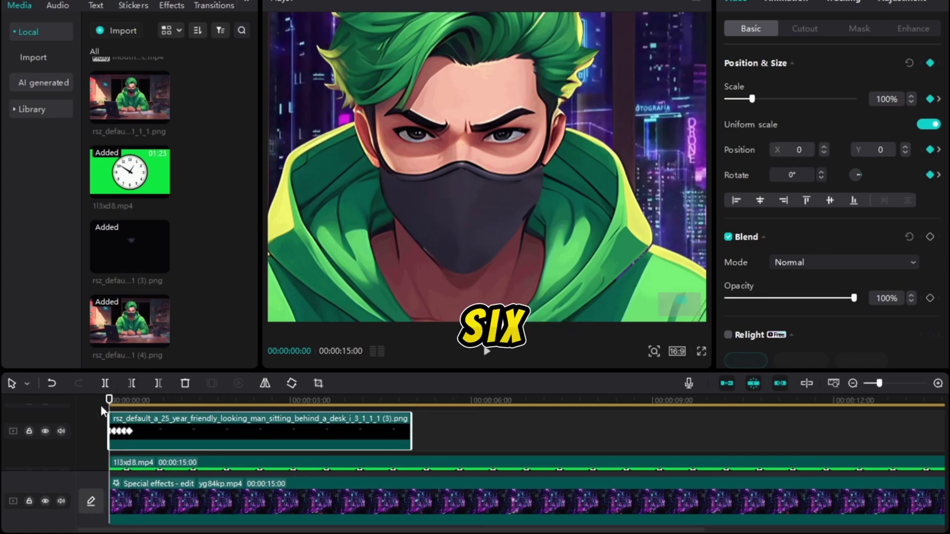
Step: Play back the face-mask movement and shorten its clip to end shortly after the last keyframe
key(space)
click(130, 431)
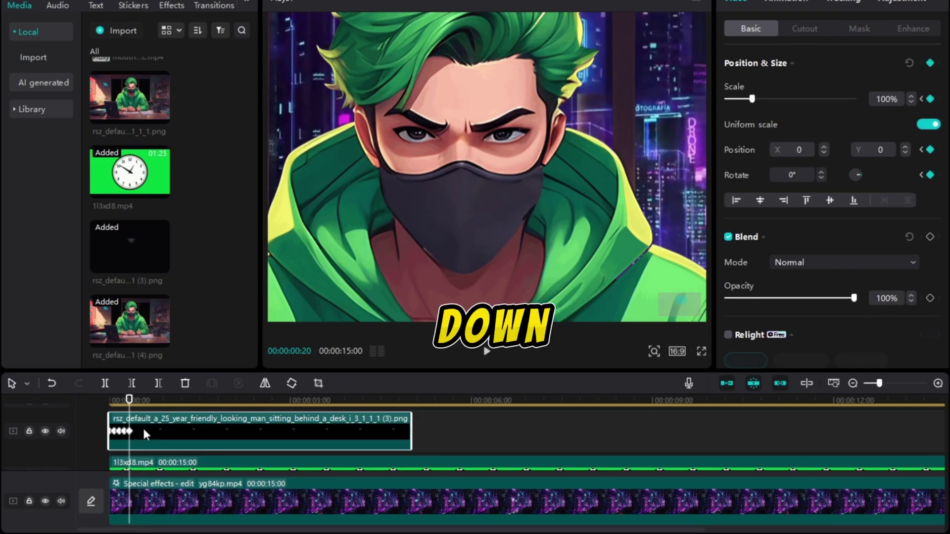
drag(411, 431, 152, 445)
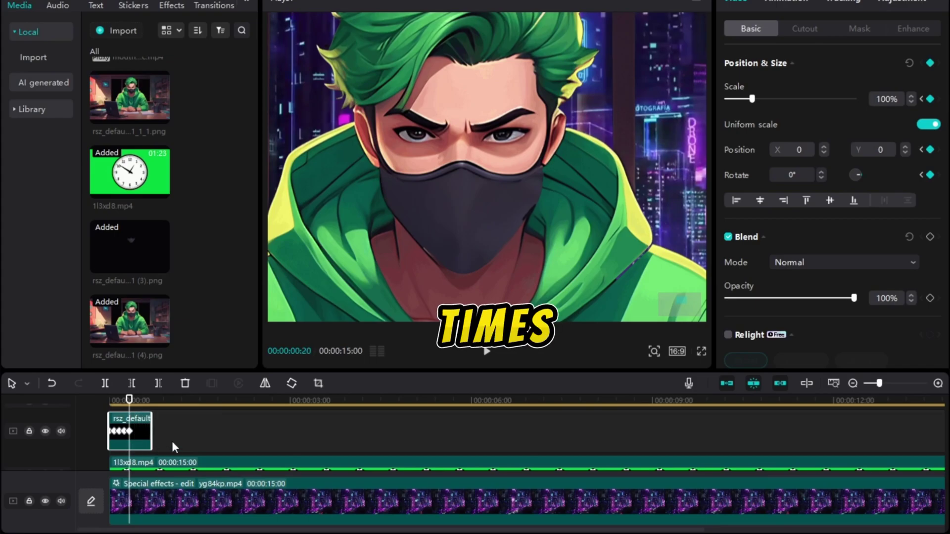
Step: Advance to frame 25 and set the face-mask clip's position to X -1, Y -15
key(Right)
key(Right)
key(Right)
key(Right)
key(Right)
click(813, 148)
text(-1)
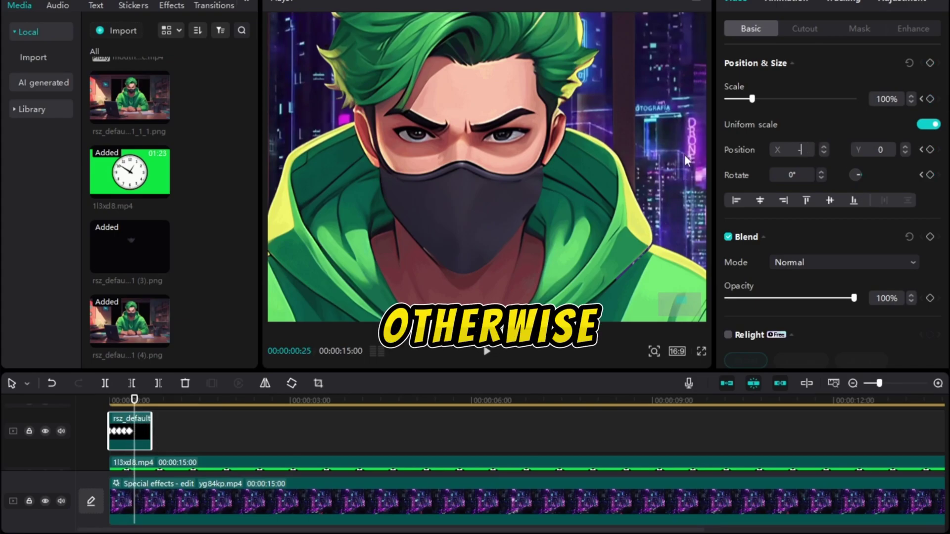
key(Tab)
text(-15)
key(Return)
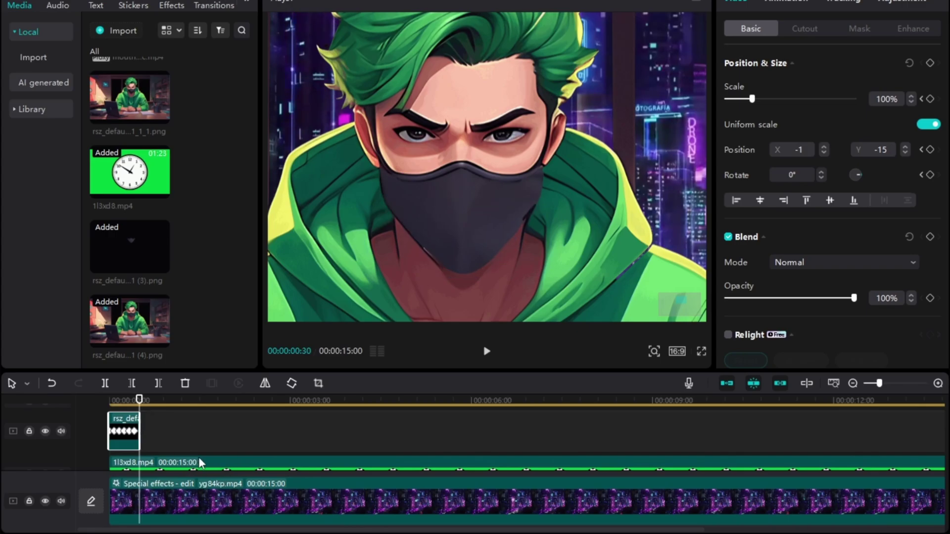
Step: Paste copies of the half-second keyframed face-mask clip end to end until eleven clips sit on its track
key(ctrl+v)
key(Down)
key(ctrl+v)
key(Down)
key(ctrl+v)
key(Down)
key(ctrl+v)
key(Down)
key(ctrl+v)
key(ctrl+v)
key(Down)
key(ctrl+z)
key(ctrl+v)
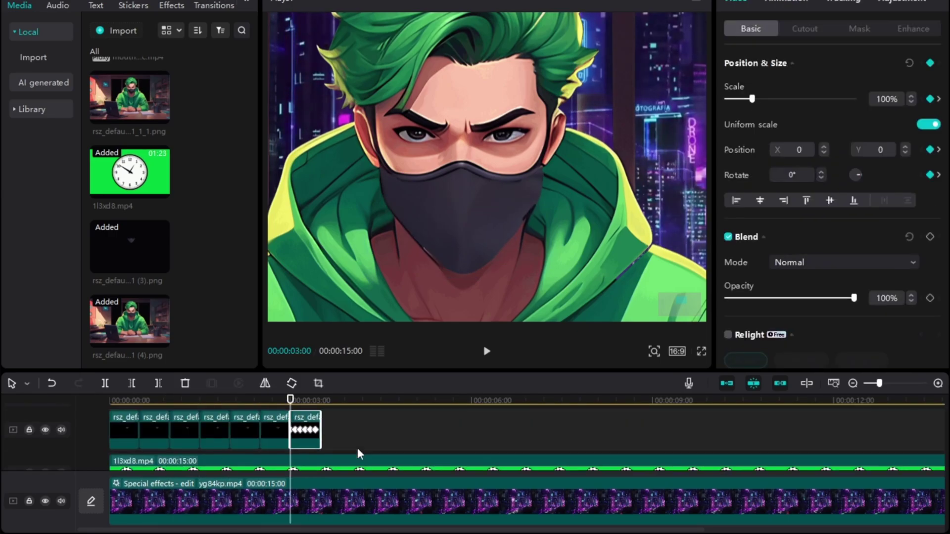
key(ctrl+v)
key(ctrl+v)
key(ctrl+v)
key(ctrl+v)
click(473, 438)
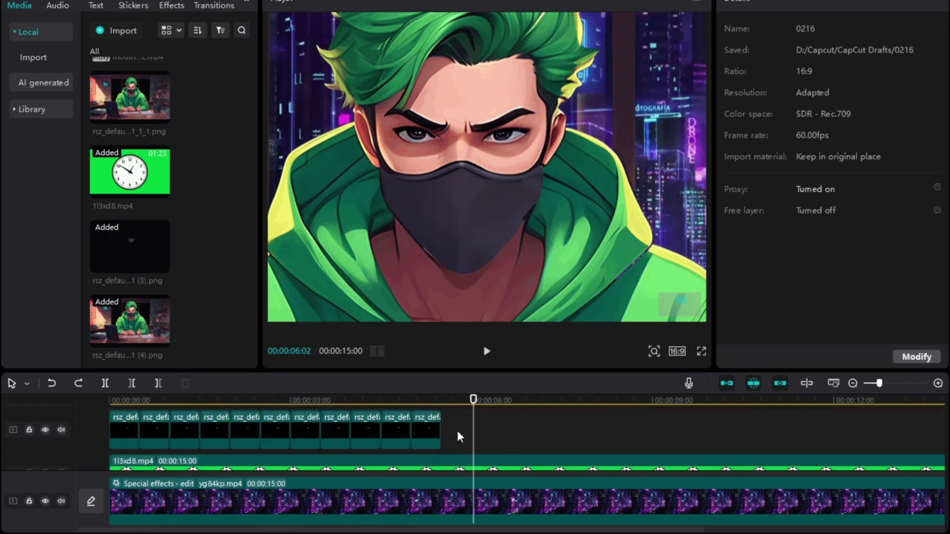
Step: Copy the row of face-mask clips and paste it repeatedly to extend the talking motion to the 15-second end of the video
key(ctrl+a)
key(ctrl+c)
key(ctrl+v)
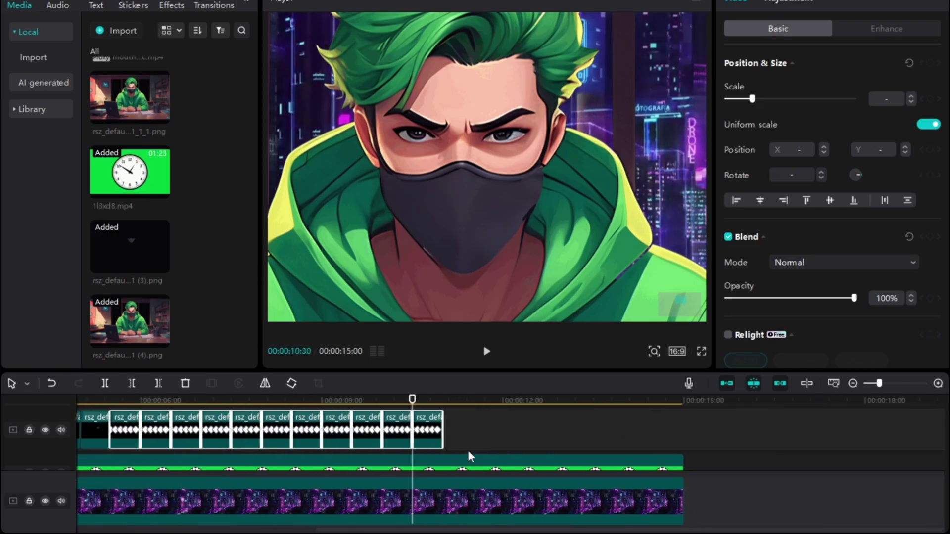
key(ctrl+v)
key(ctrl+v)
key(ctrl+v)
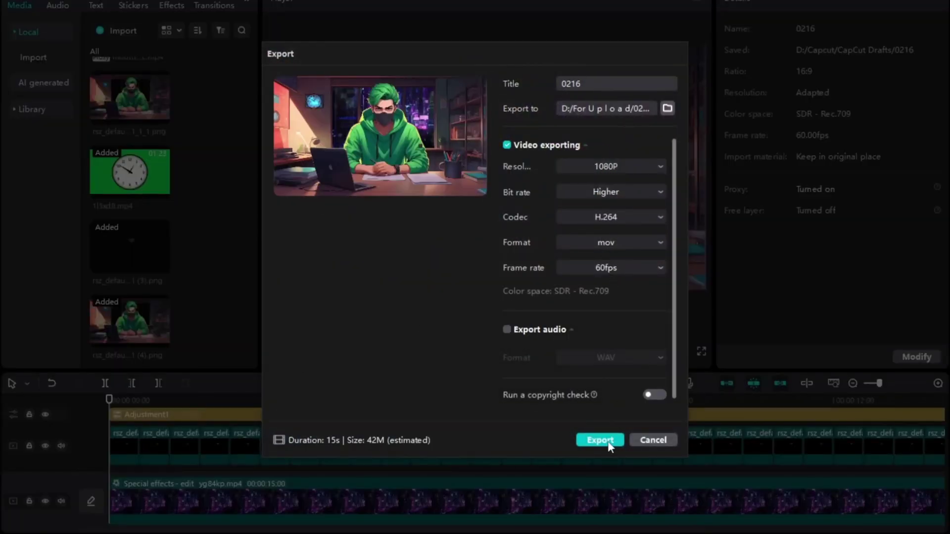
Step: Export the video as 0216 at 1080P, Higher bit rate, H.264 codec, mov format and 60fps, without a separate audio export
click(600, 440)
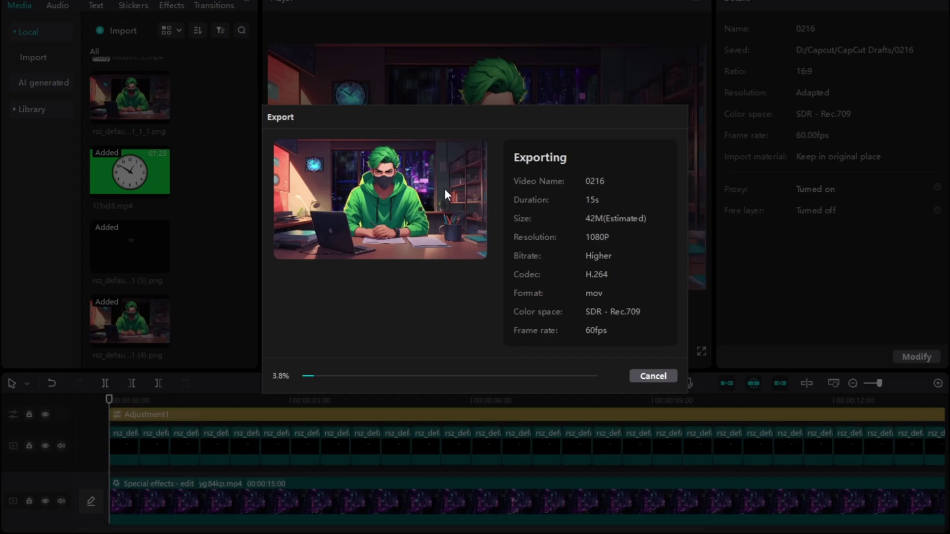